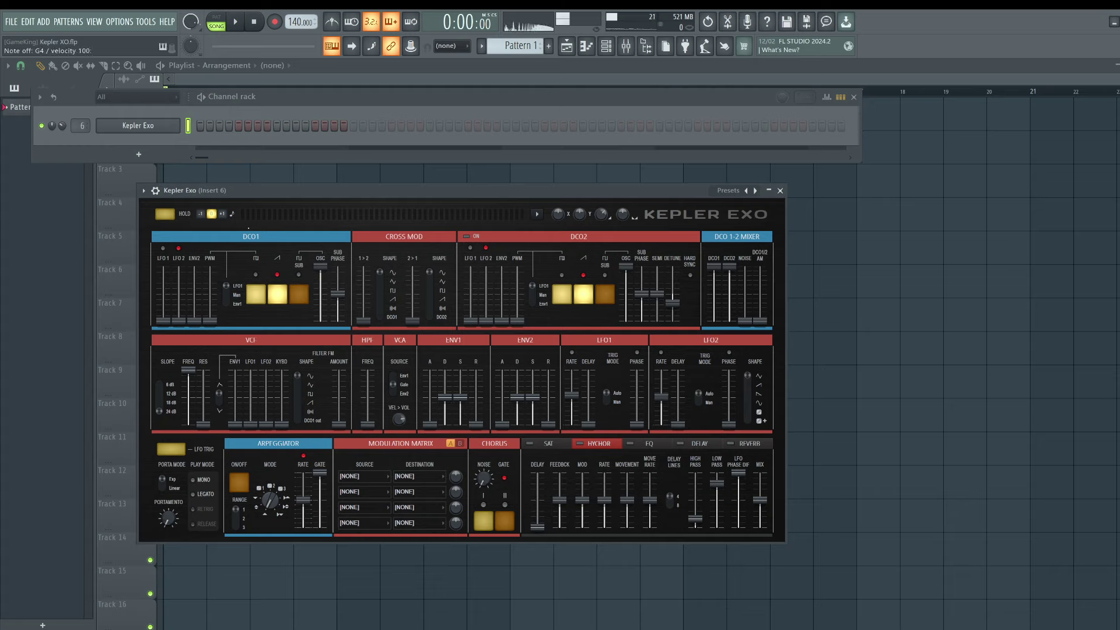
Audition the C64 Arp and DetoonBass presets with notes and set the channel volume to about 50%
click(733, 192)
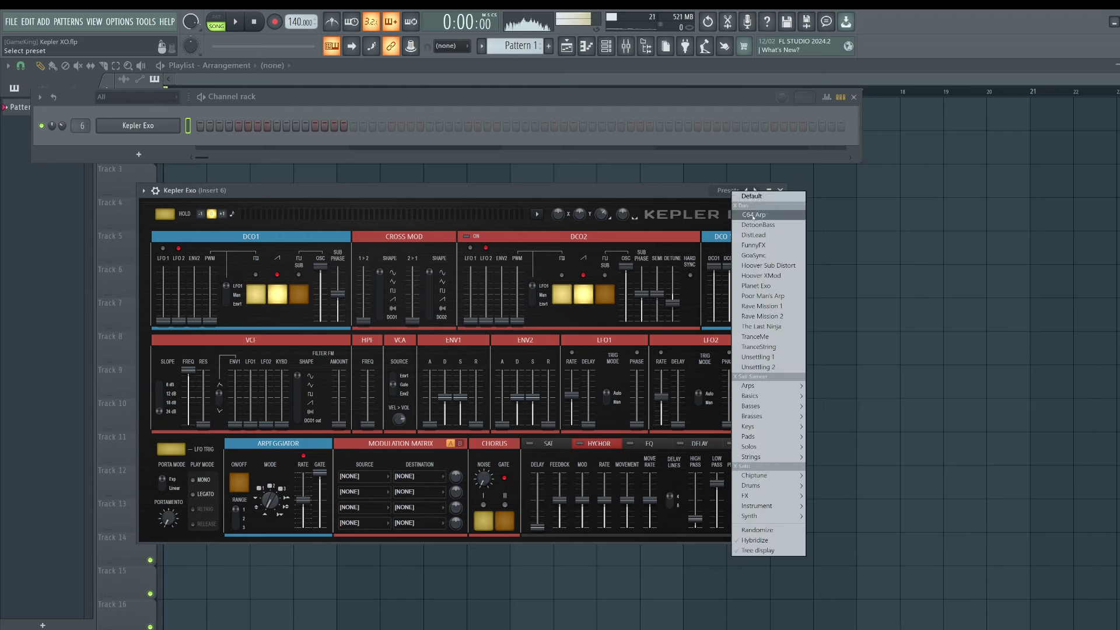
click(754, 216)
key(m)
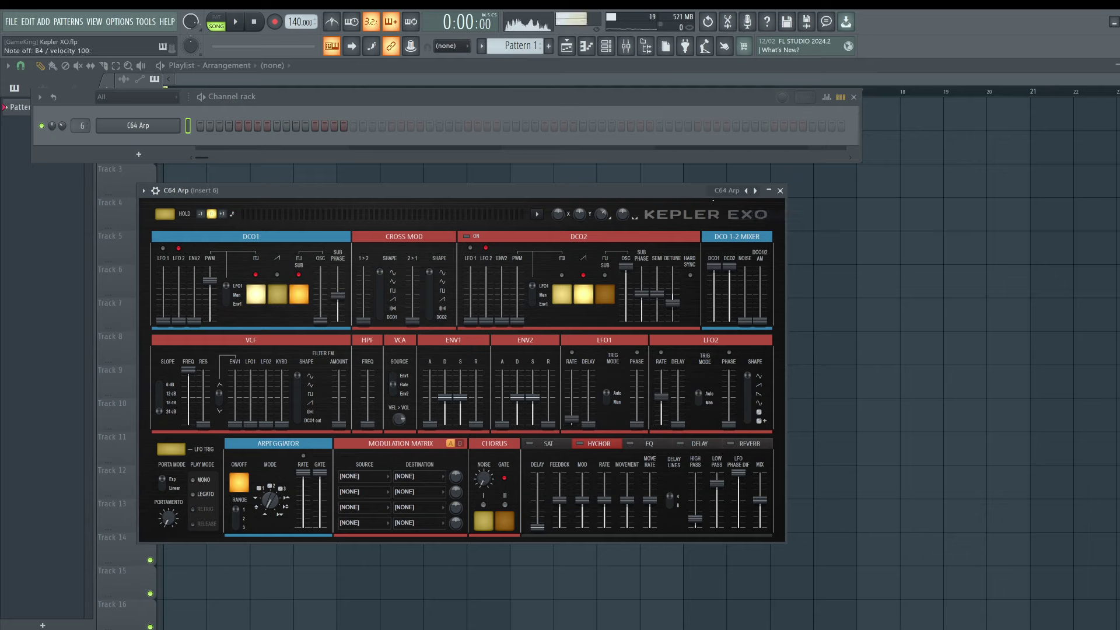
click(756, 191)
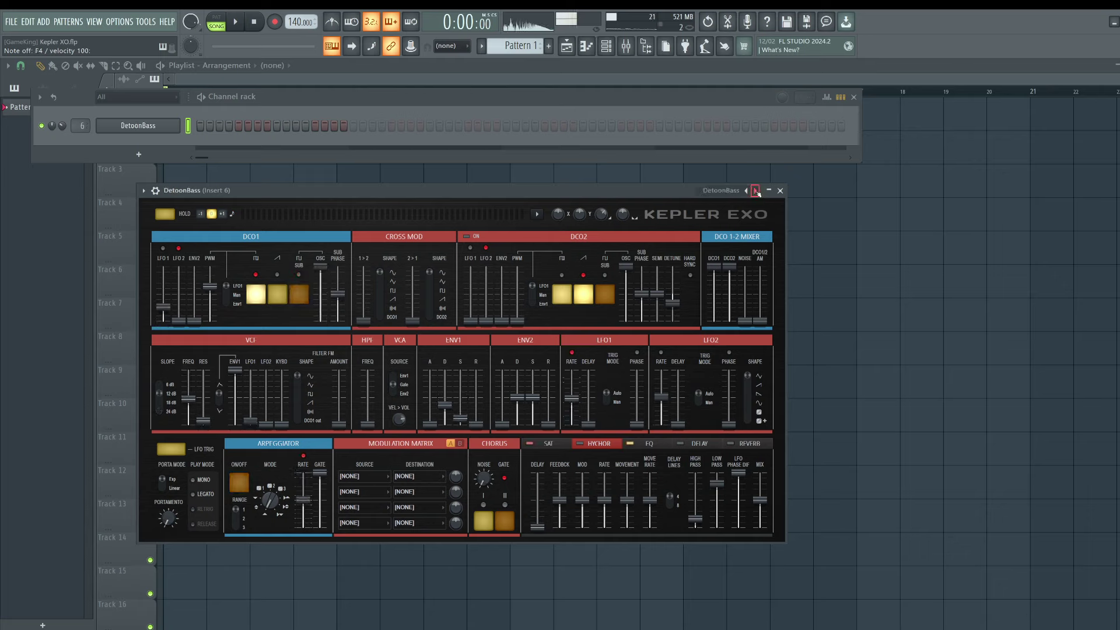
drag(62, 125, 61, 115)
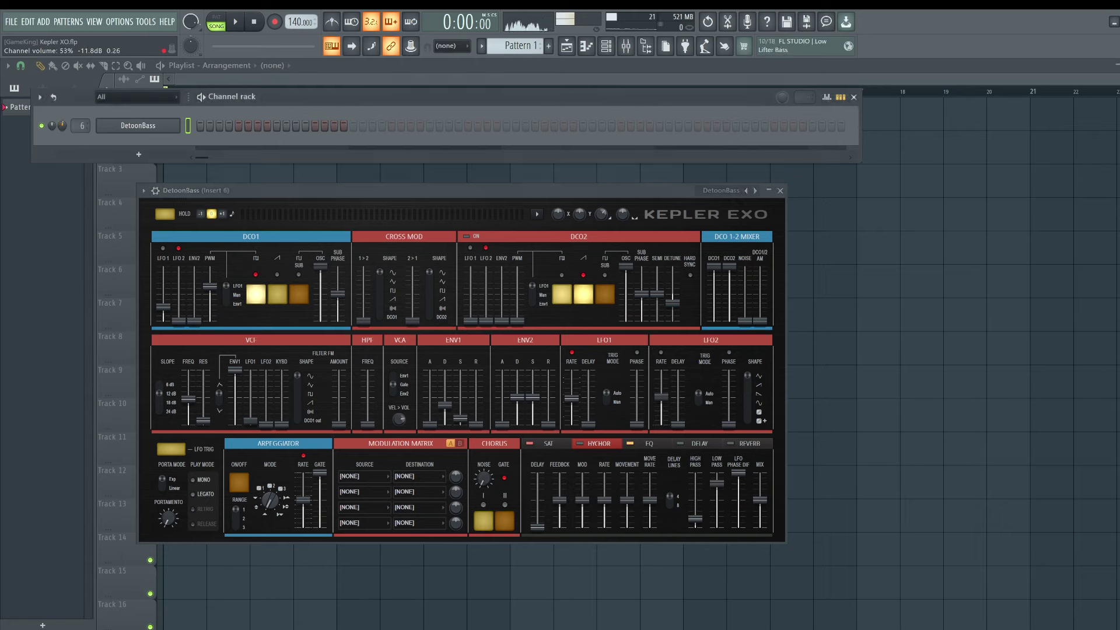
Audition the presets one after another from DistLead through The Last Ninja
click(755, 191)
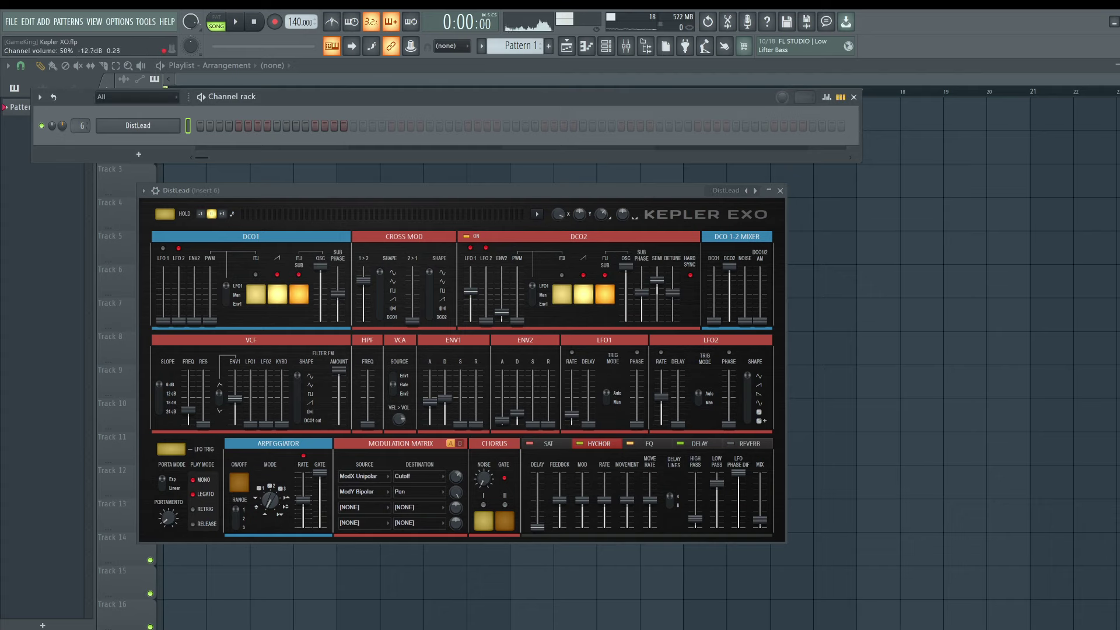
click(756, 191)
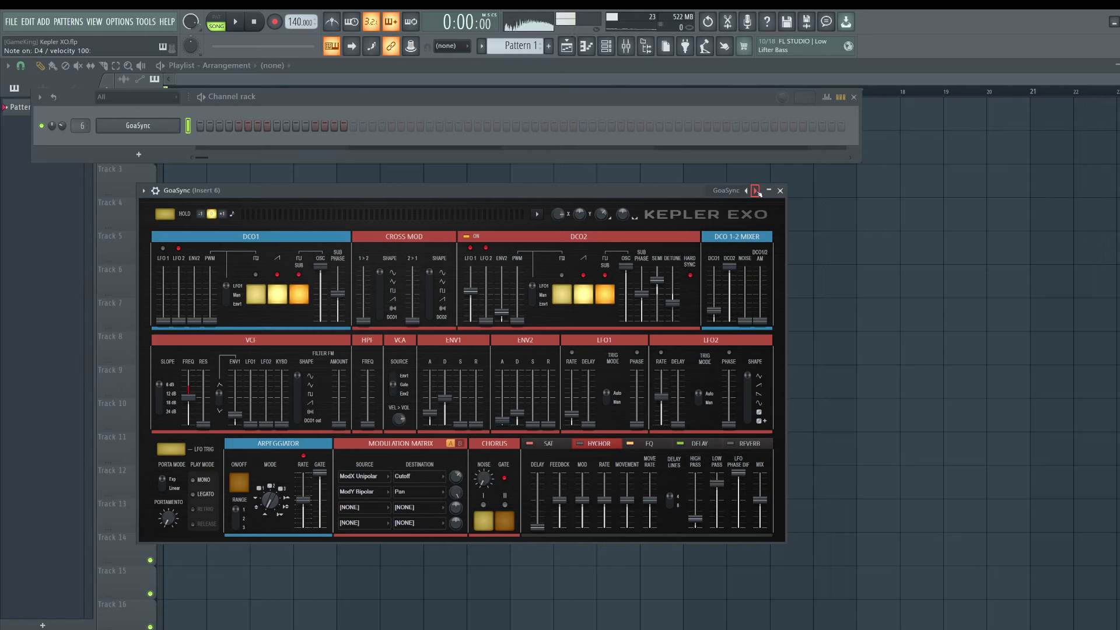
click(756, 191)
click(756, 191)
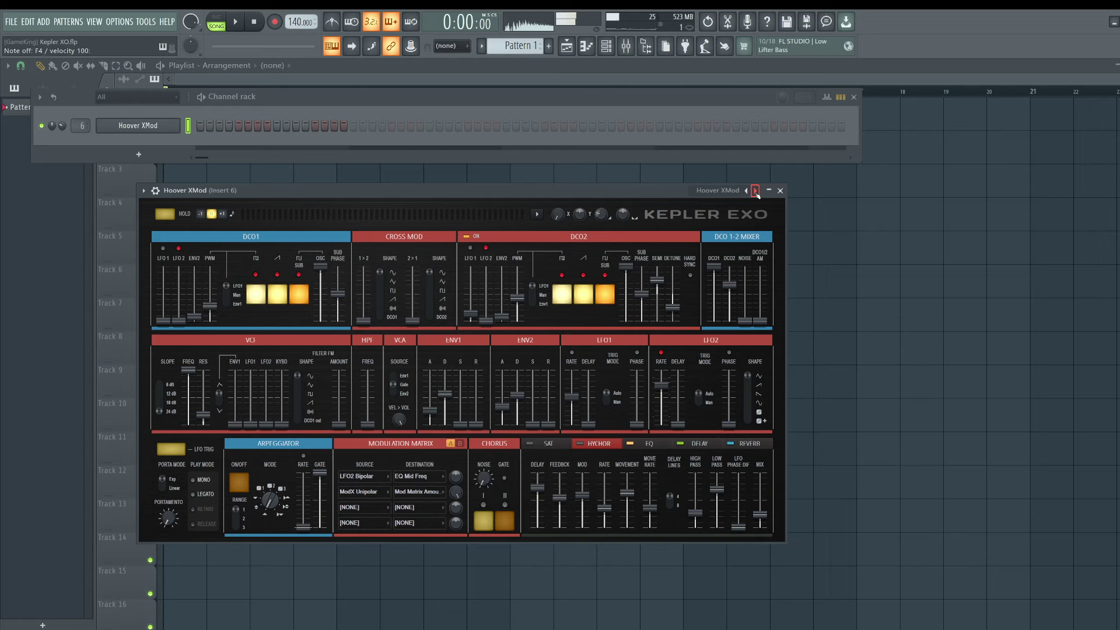
click(756, 190)
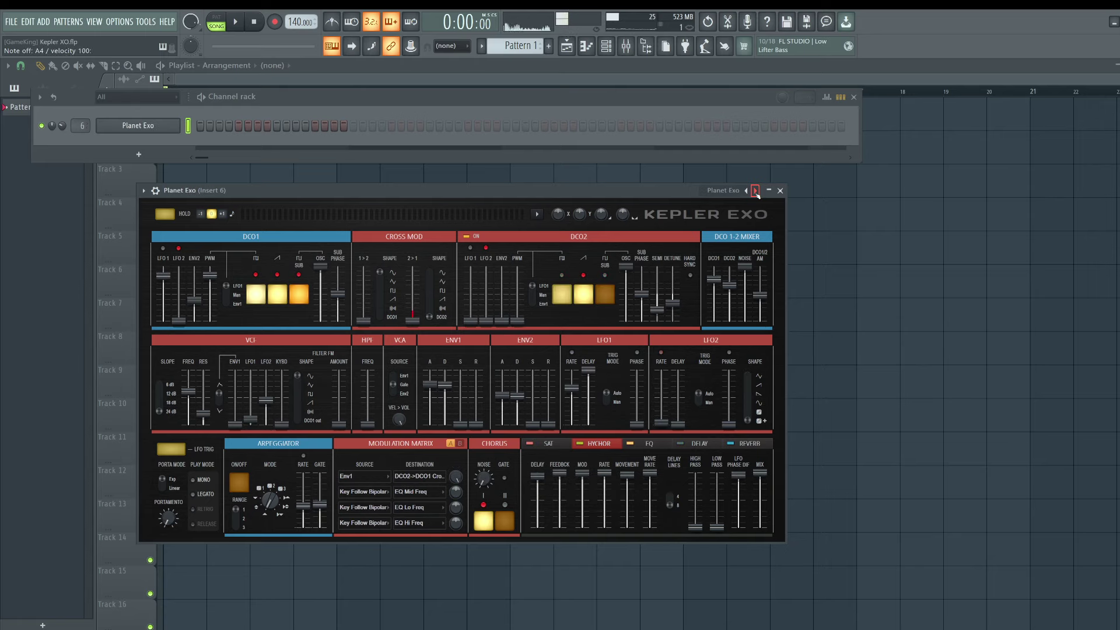
click(755, 191)
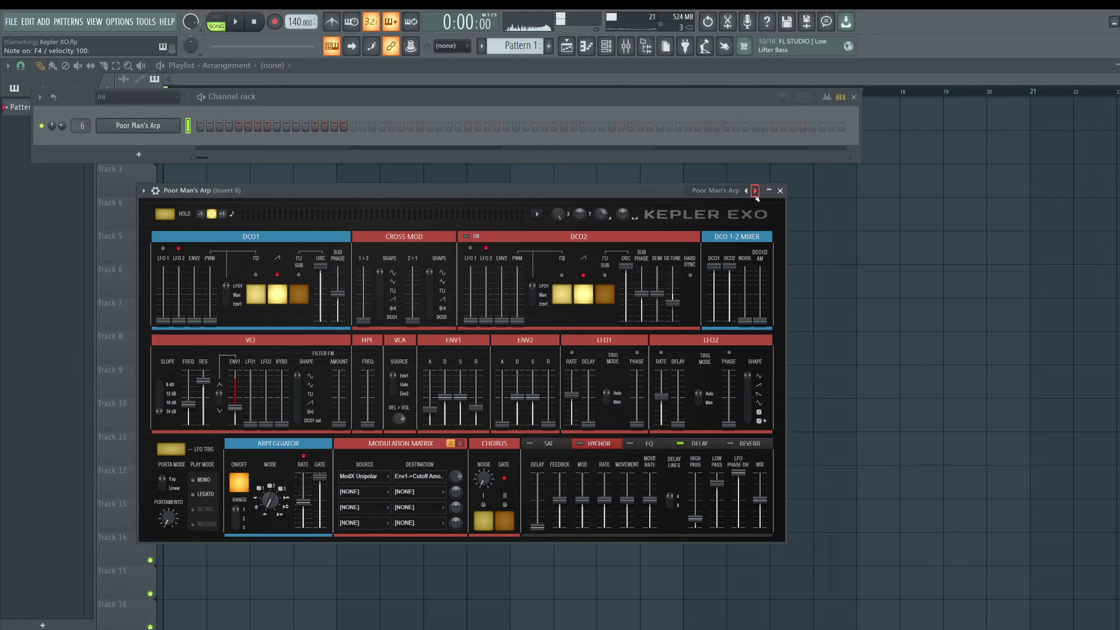
click(755, 190)
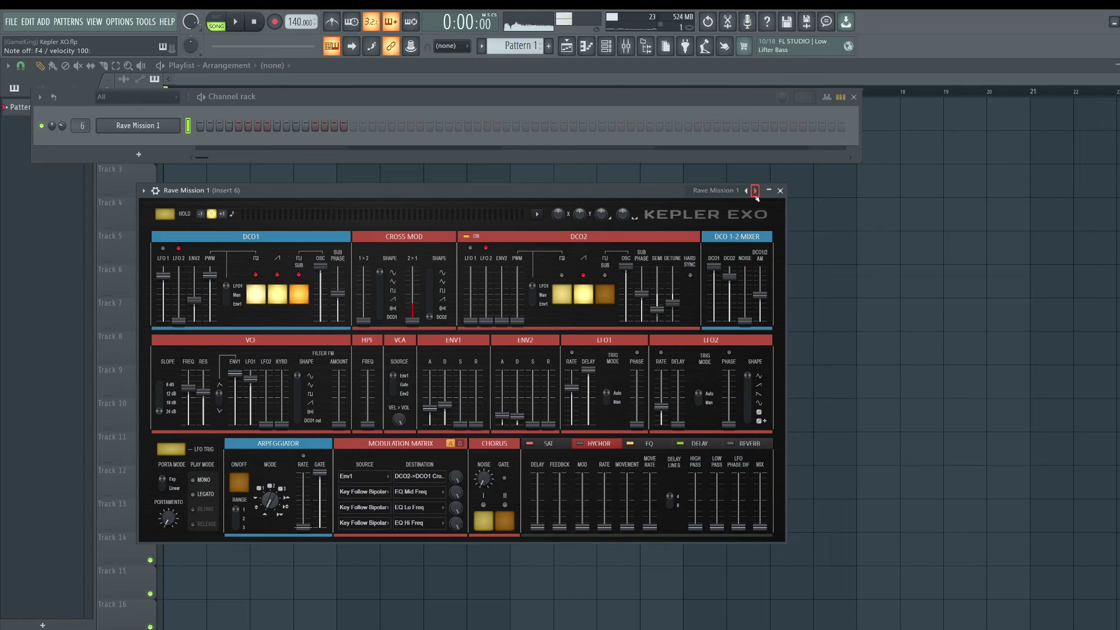
click(754, 191)
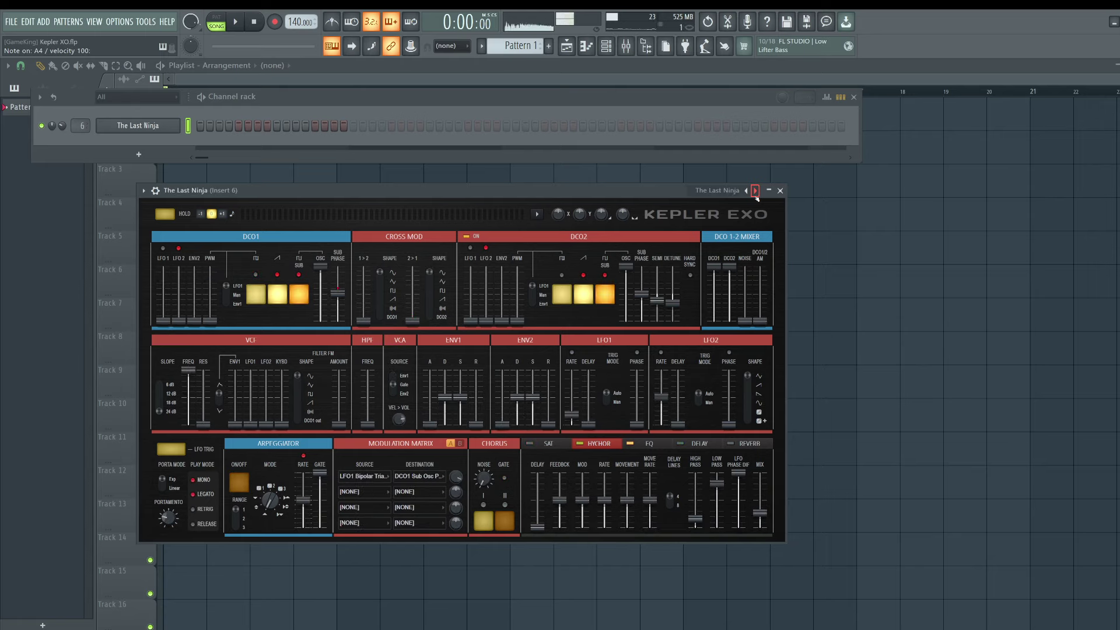
Load the Chordarp preset from the Arps category to audition it
click(737, 191)
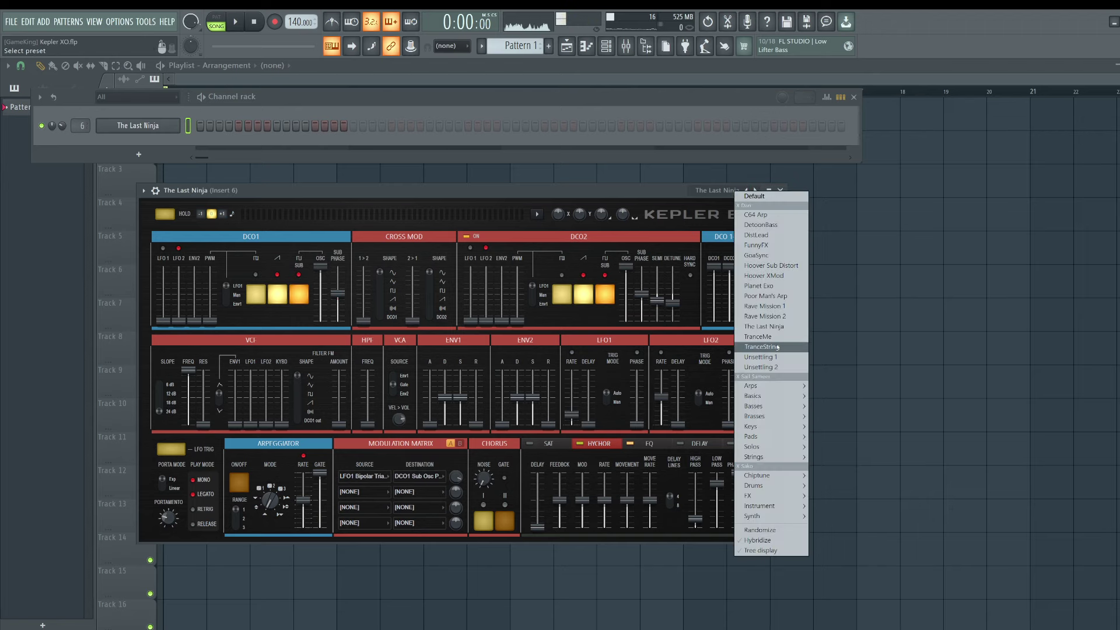
mouse_move(776, 386)
click(829, 386)
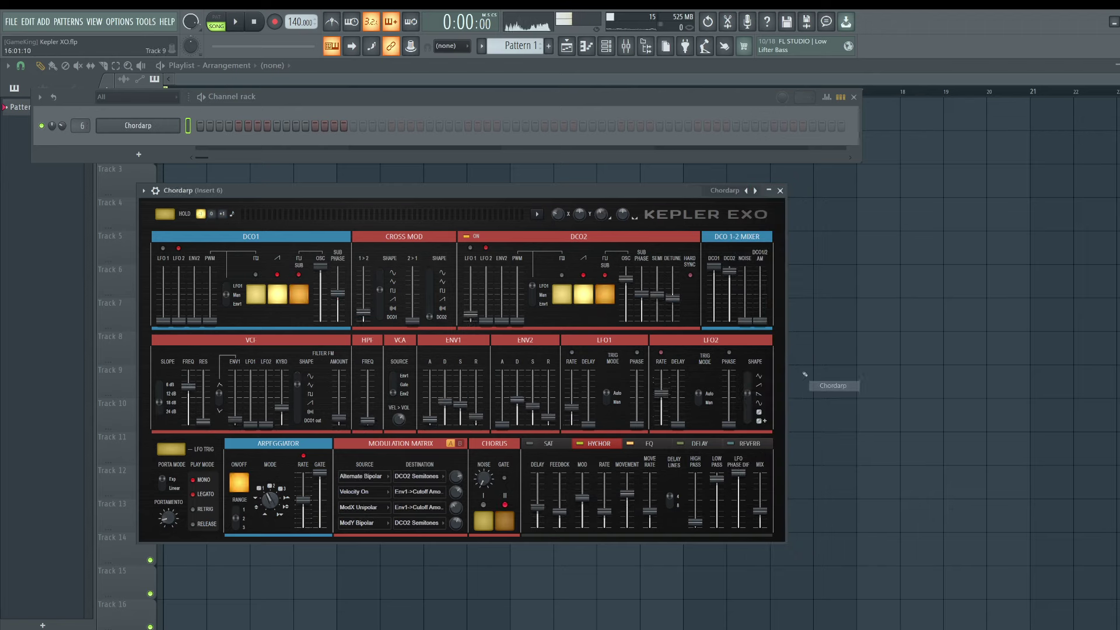
Audition the Apexial, Big Brass and Carpenter Brass presets from the Brasses category, adjusting the channel volume
click(737, 191)
mouse_move(779, 409)
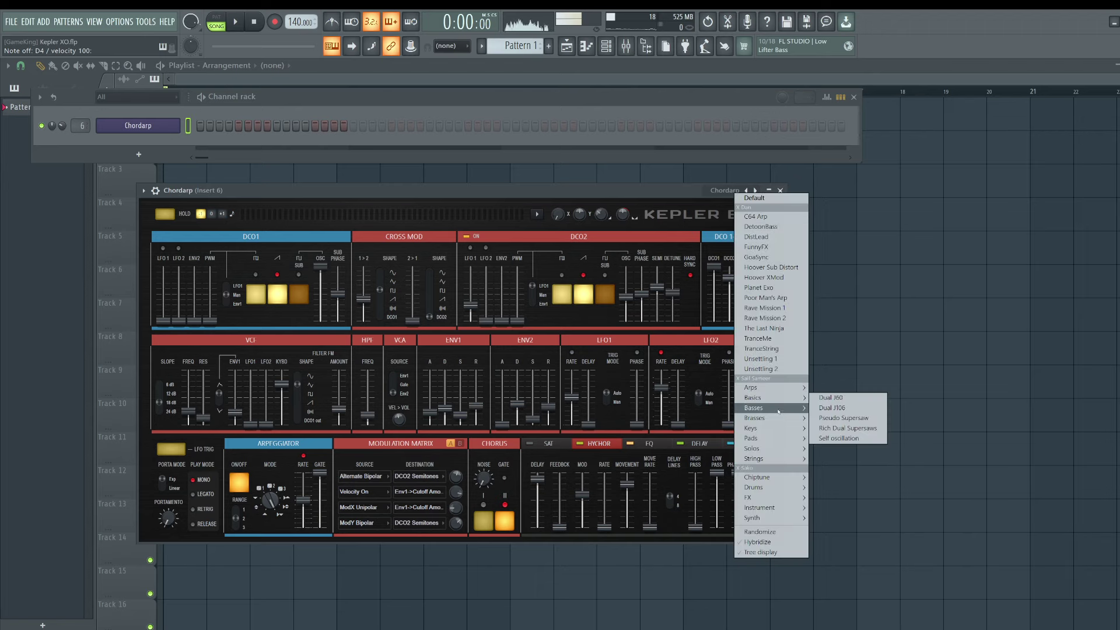
click(829, 418)
drag(62, 126, 62, 104)
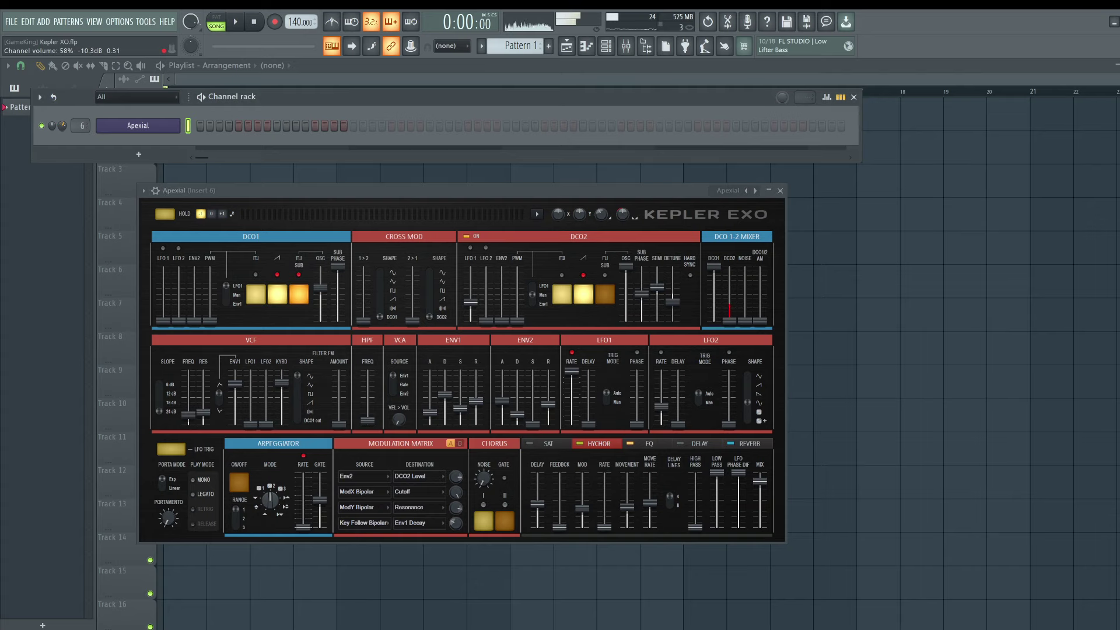
click(755, 191)
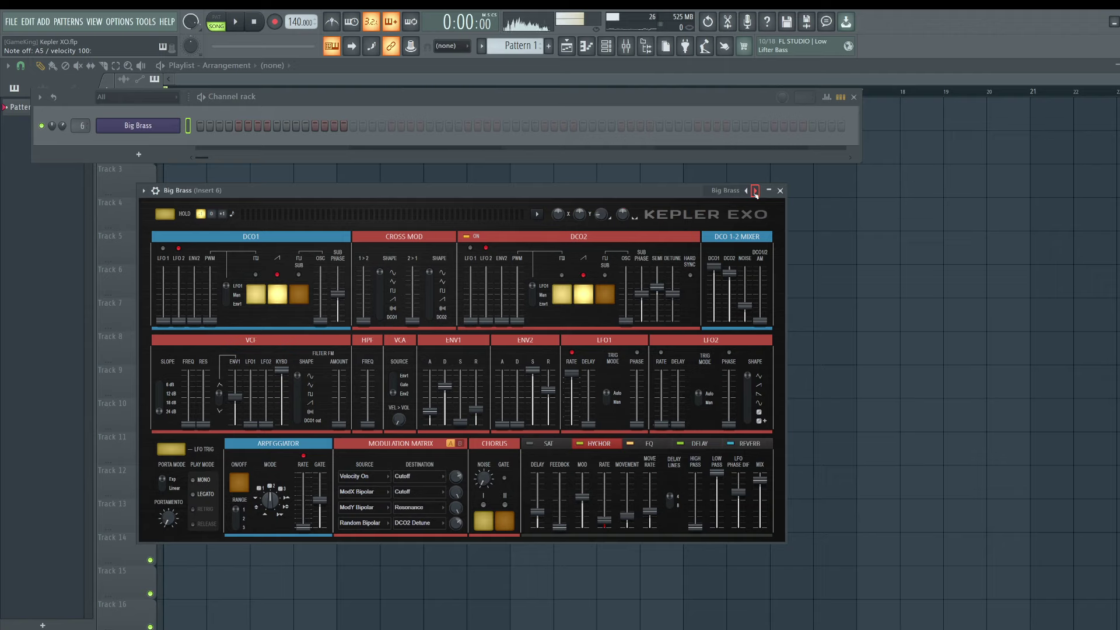
click(756, 190)
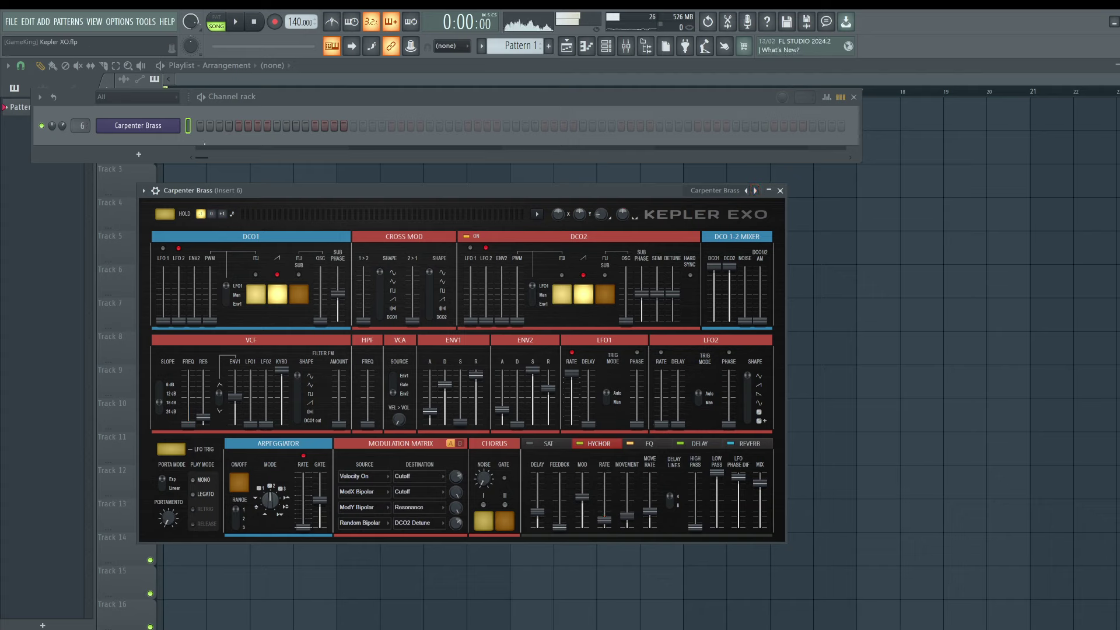
Load the Default preset in the synth
click(727, 191)
click(752, 198)
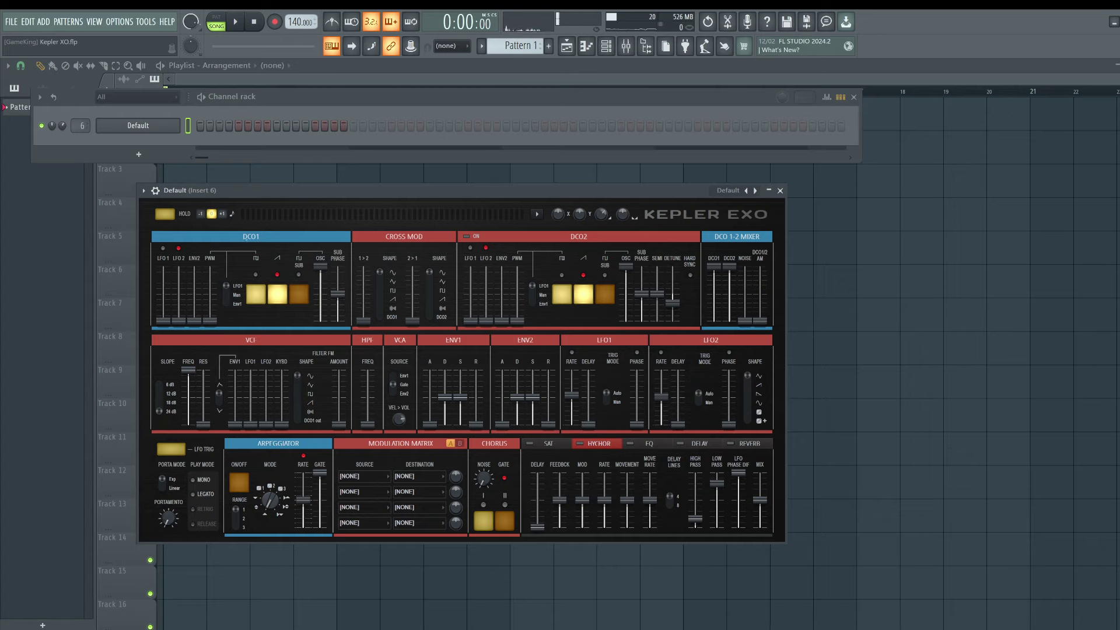
Check the synth's options and set its theme to Dark
click(536, 215)
click(536, 214)
click(537, 214)
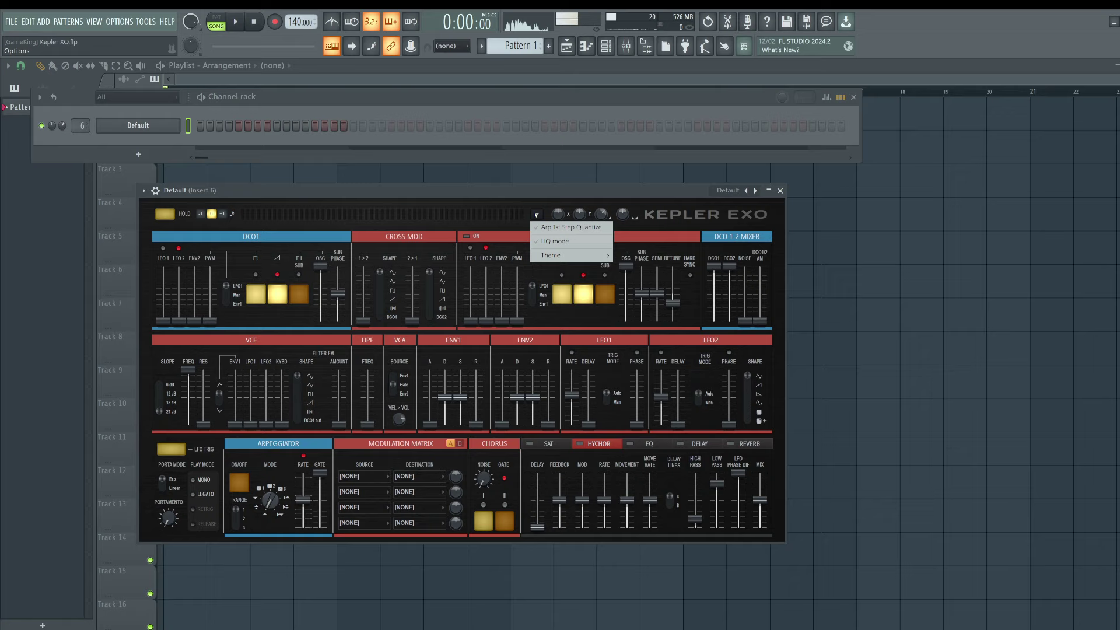
click(537, 214)
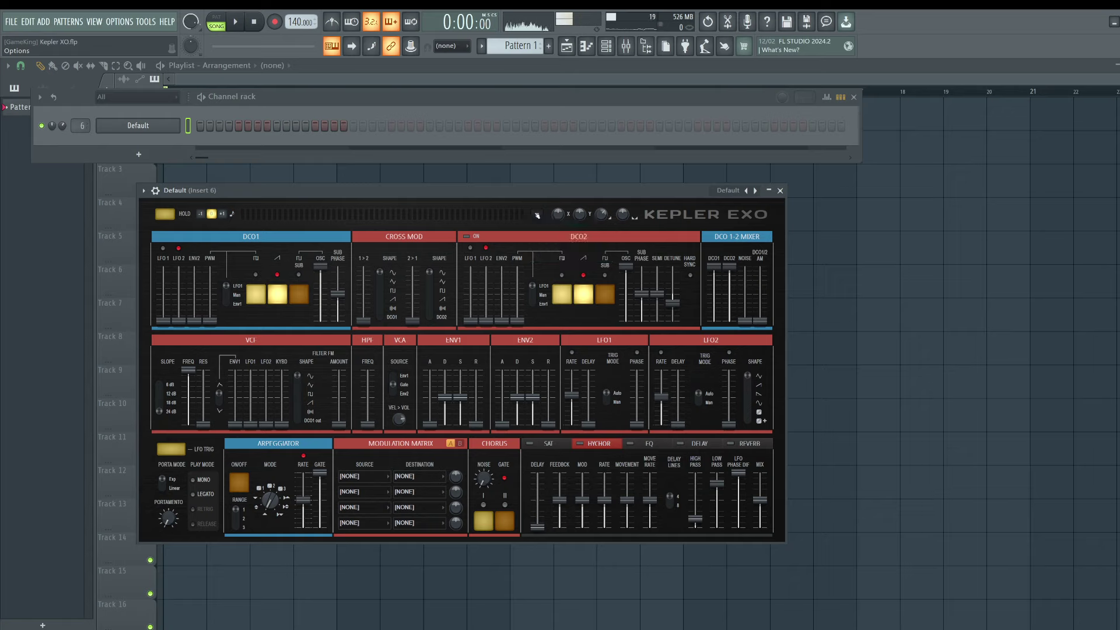
click(536, 214)
mouse_move(584, 255)
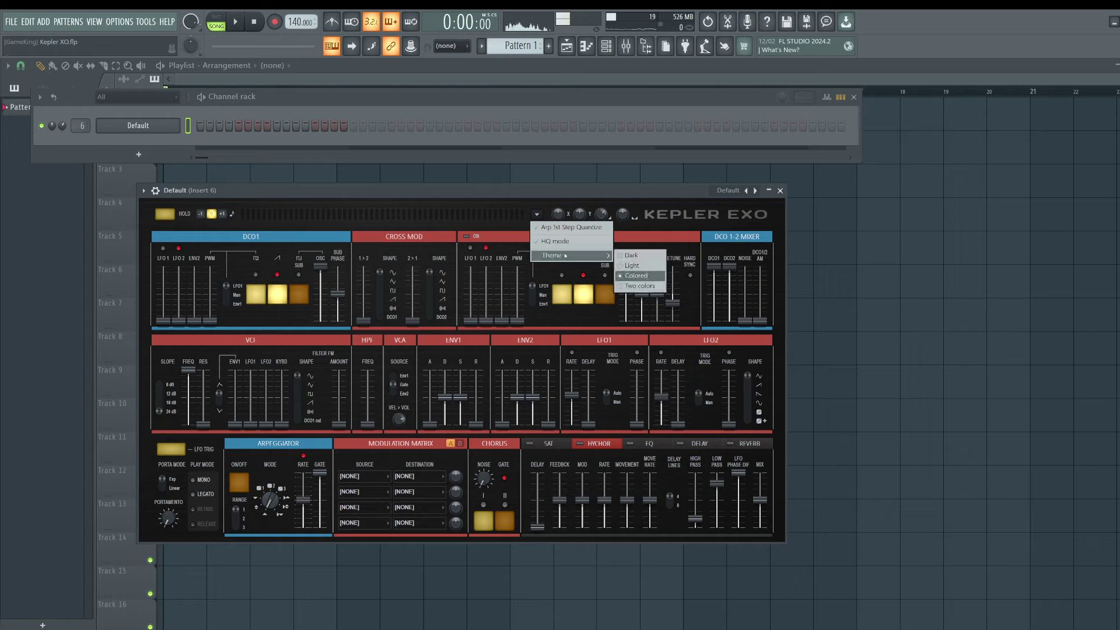
click(635, 274)
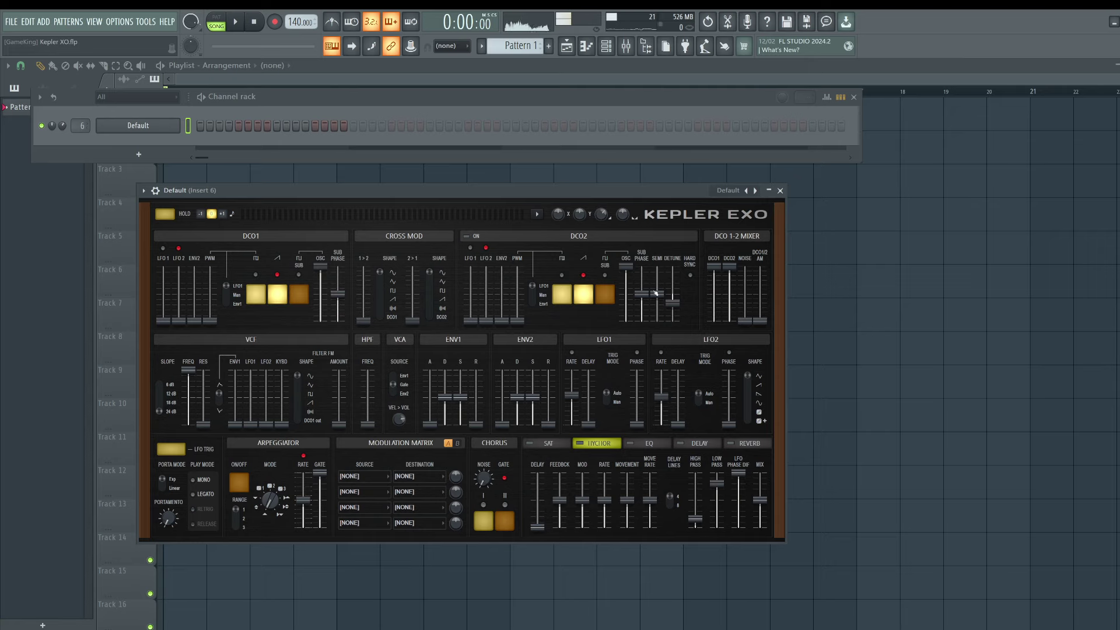
Set the synth's theme to Two colors
click(537, 214)
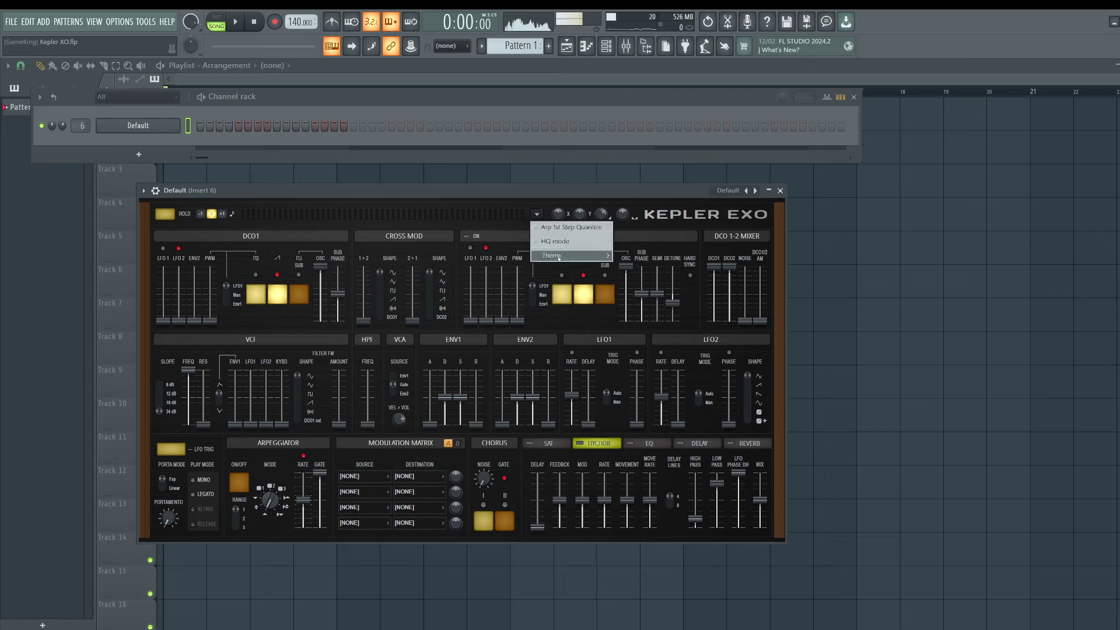
mouse_move(584, 255)
click(651, 267)
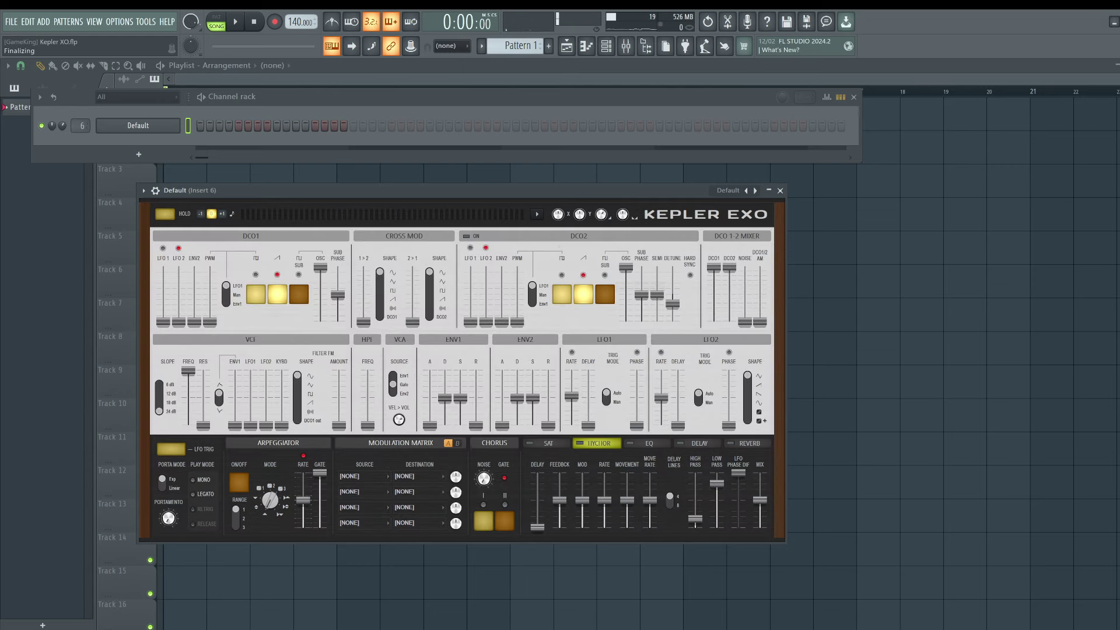
Set the synth's theme to Colored
click(536, 214)
mouse_move(584, 256)
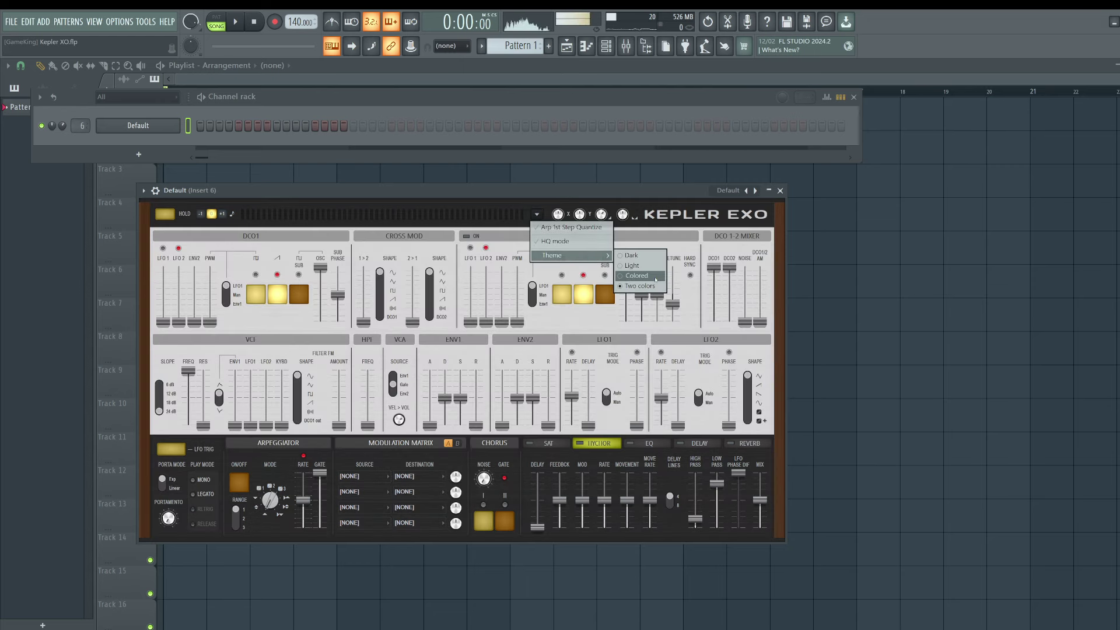
click(641, 278)
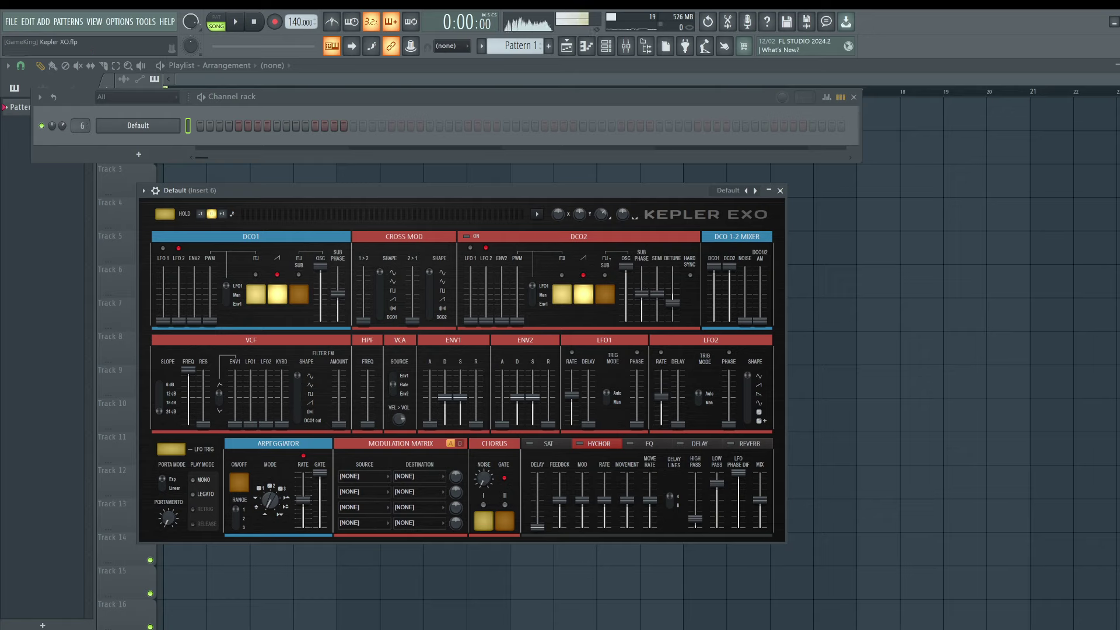
Switch the second oscillator, DCO2, on and off to compare the sound
click(537, 217)
click(472, 239)
click(470, 238)
click(470, 239)
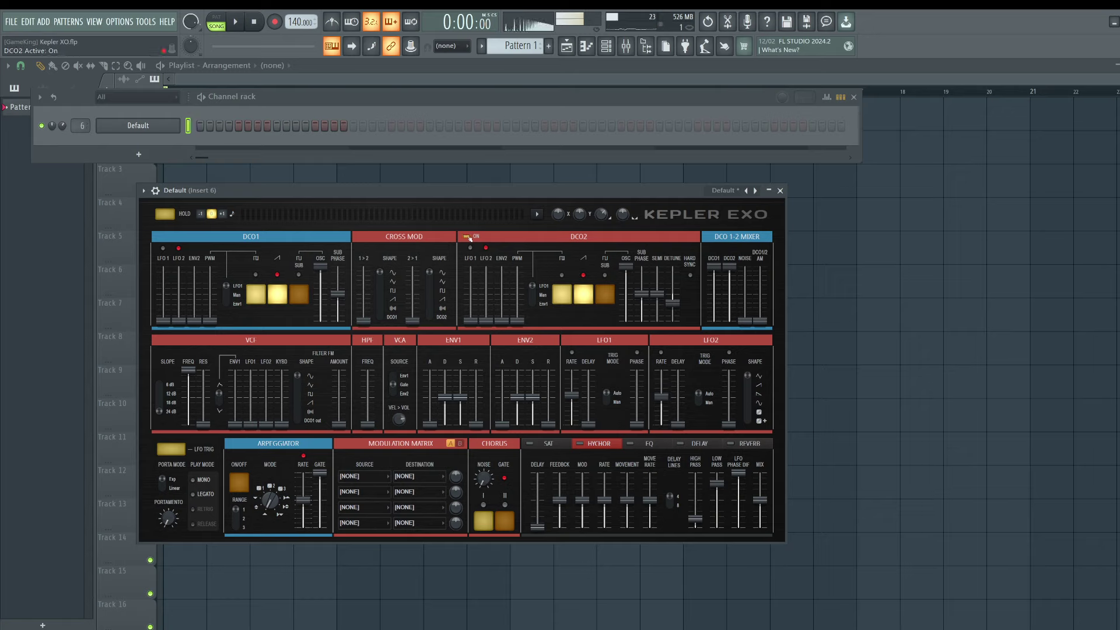
click(469, 238)
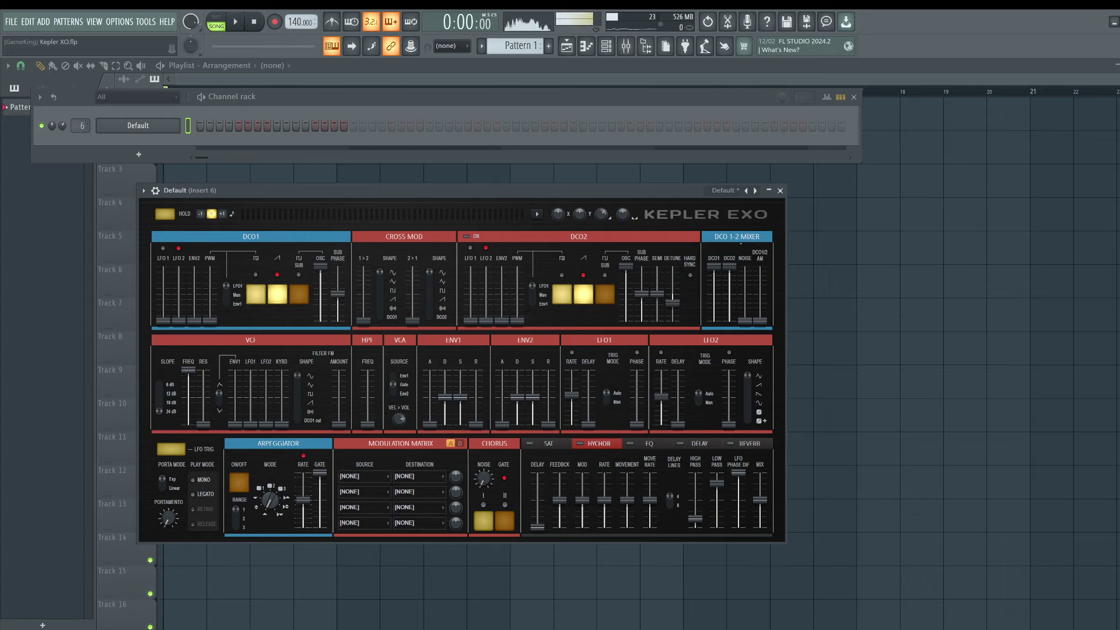
Enable DCO2, audition it with repeated notes while trying its mixer level, and turn it off again
click(466, 236)
key(b)
key(b)
key(b)
mouse_move(729, 266)
mouse_down()
mouse_move(729, 320)
mouse_move(729, 266)
mouse_up()
click(467, 237)
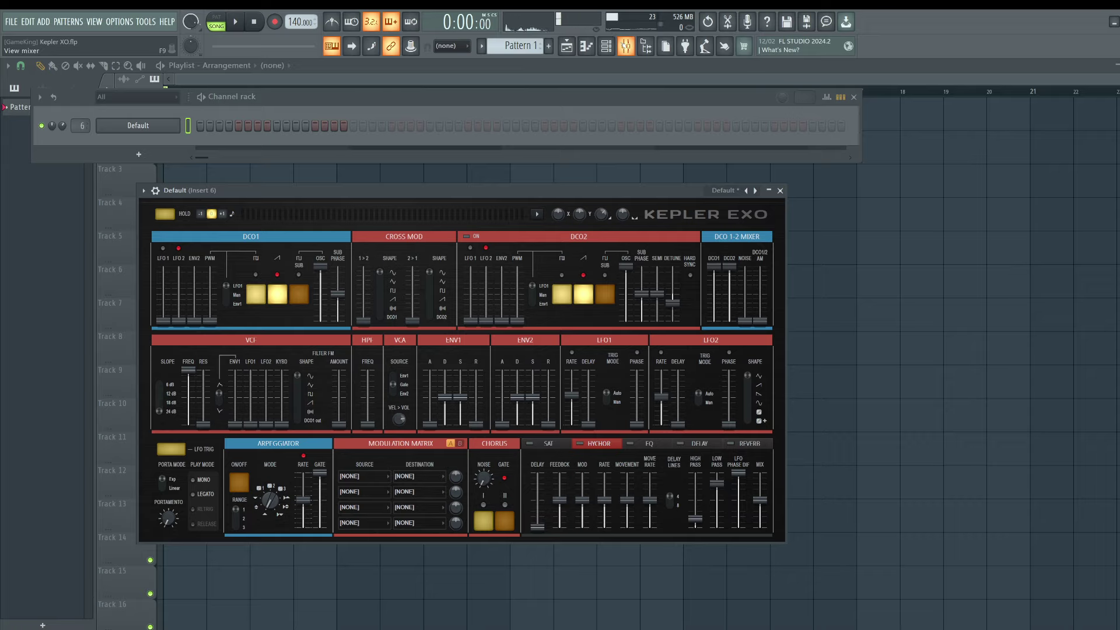
Close all open windows and reopen the channel rack with the Default channel's synth window
key(F12)
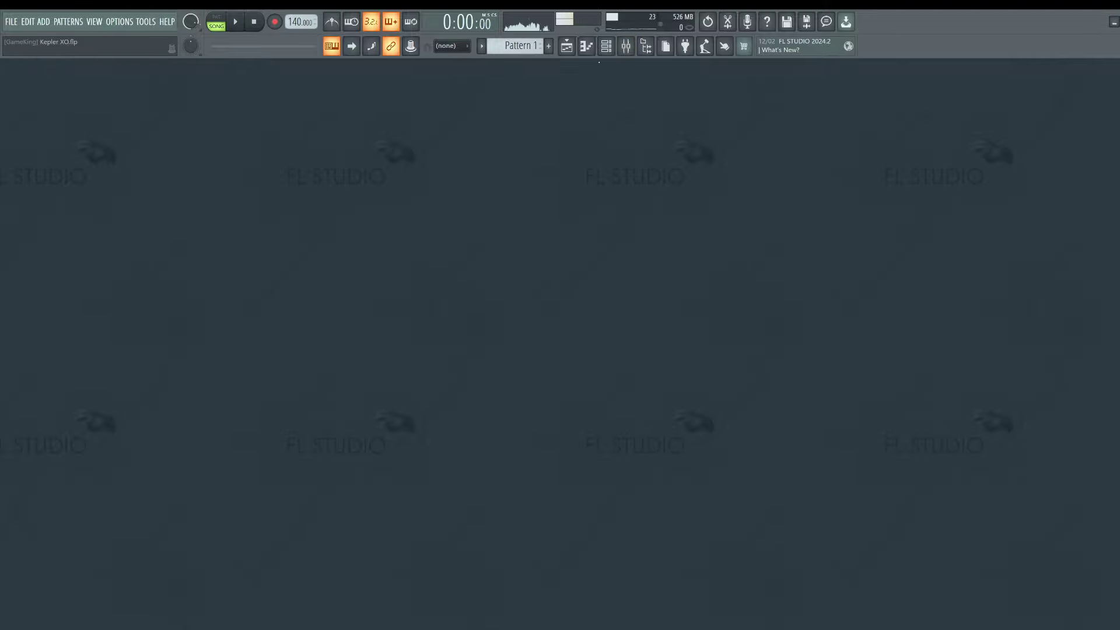
click(606, 46)
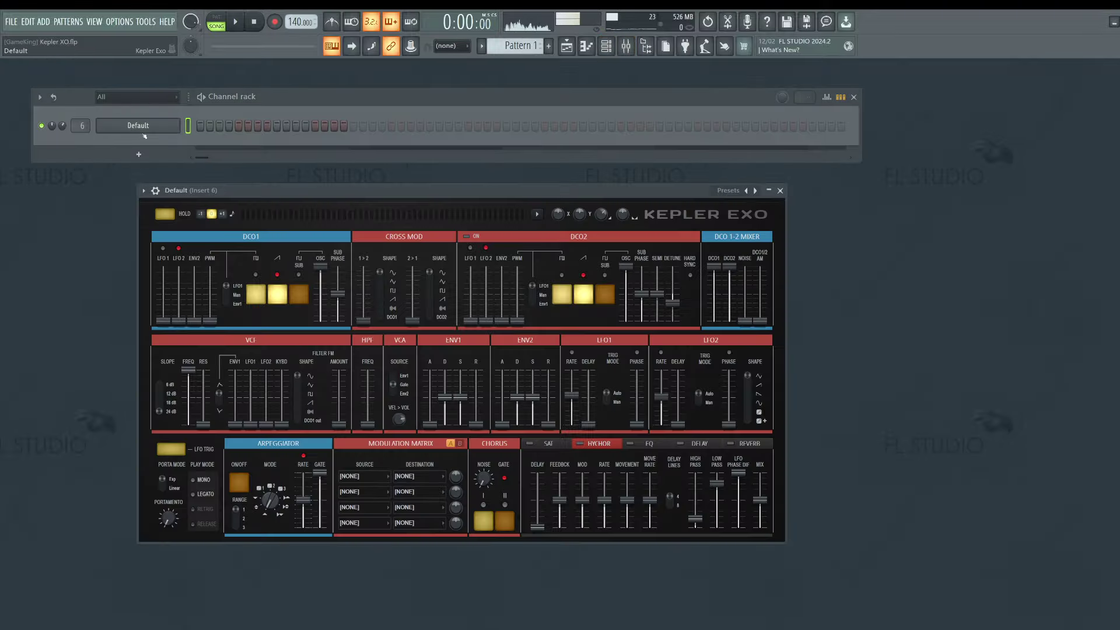
click(138, 125)
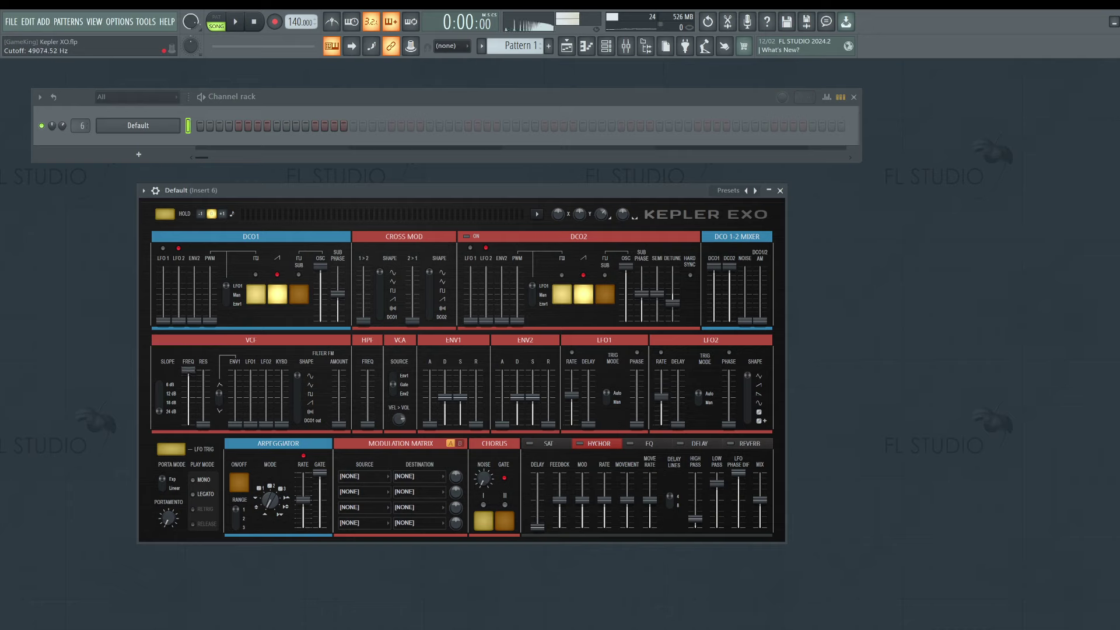
Try moving the VCF filter frequency and return it to its maximum
mouse_move(188, 369)
mouse_down()
mouse_move(188, 394)
mouse_move(188, 369)
mouse_up()
mouse_move(189, 372)
mouse_down()
mouse_move(188, 402)
mouse_move(189, 369)
mouse_up()
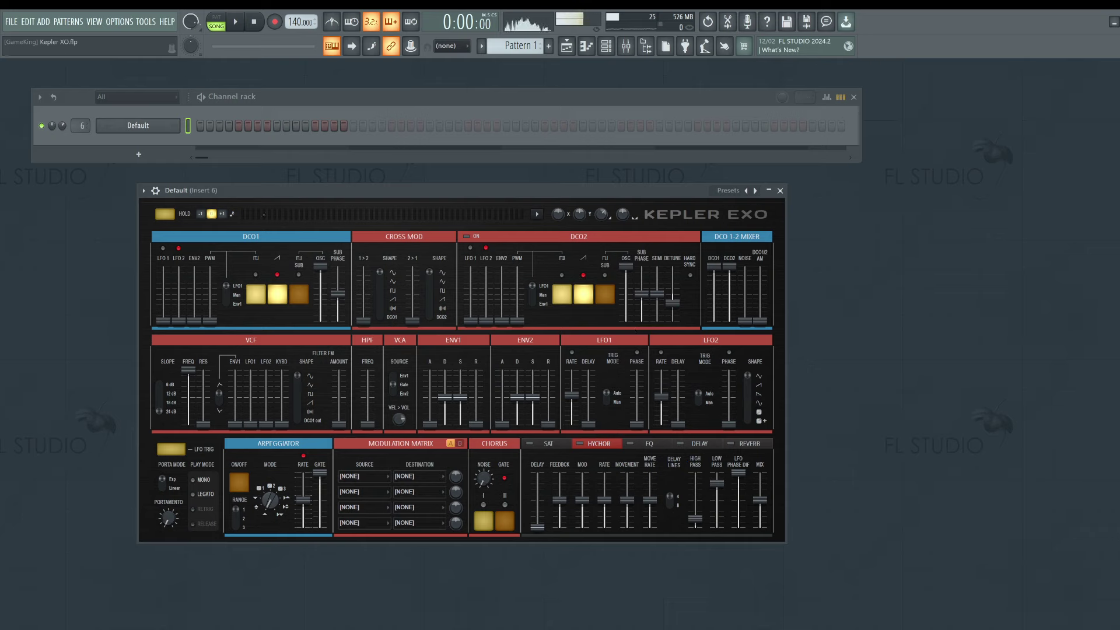
Open the Default channel's piano roll and add a four-bar C3 note starting at bar 1
right_click(178, 120)
click(198, 124)
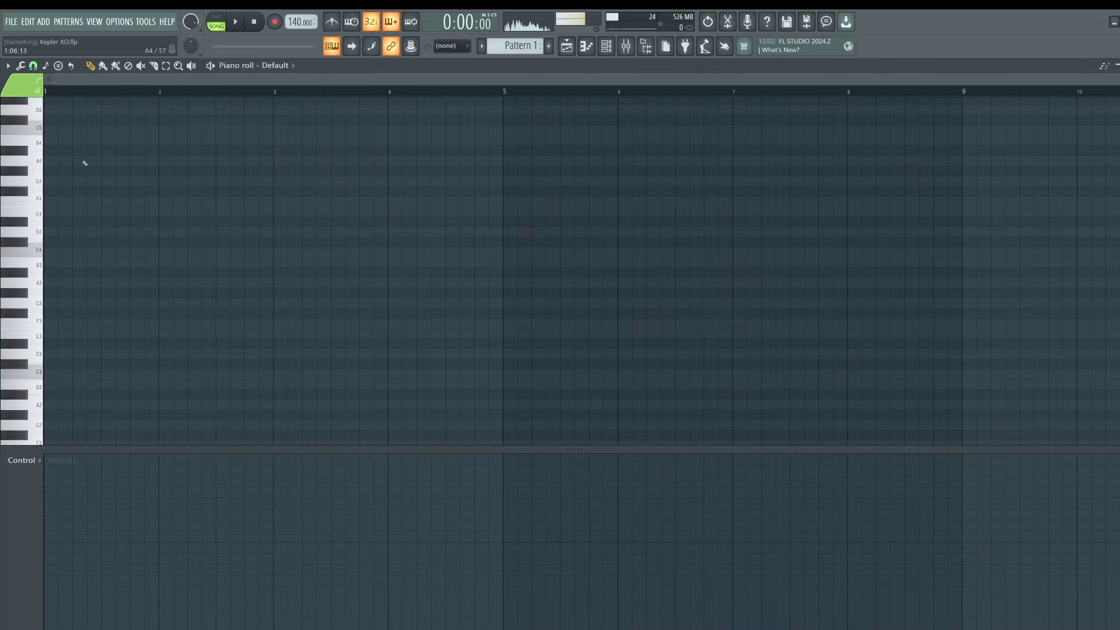
drag(48, 286, 503, 295)
scroll(170, 311, up, 2)
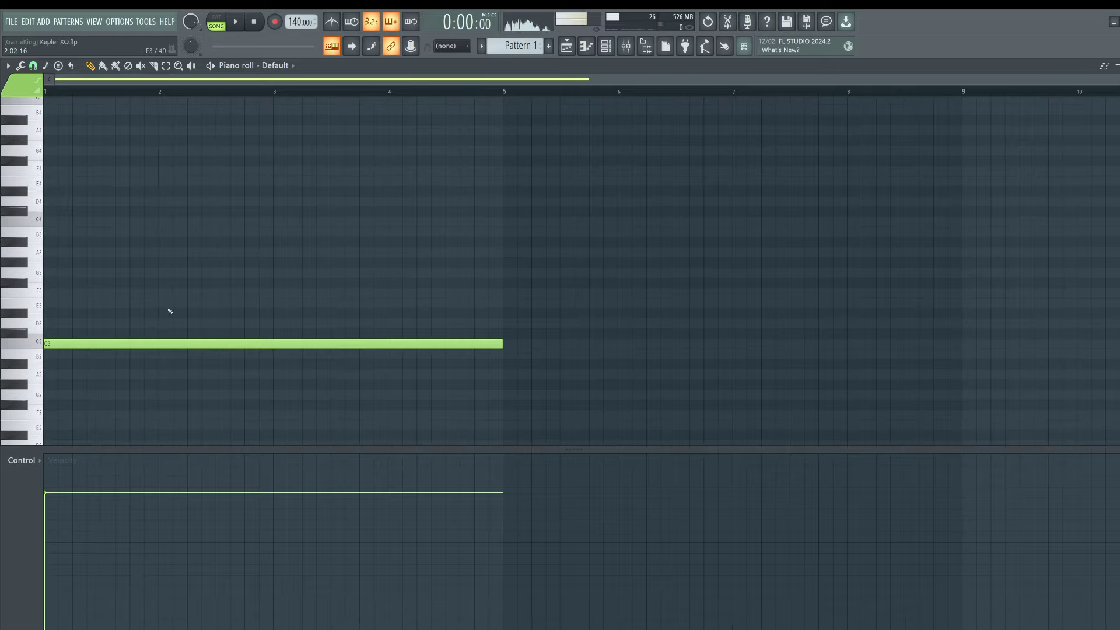
Duplicate the four-bar C3 note up to C4 and audition it in pattern playback mode
drag(502, 343, 521, 221)
click(607, 47)
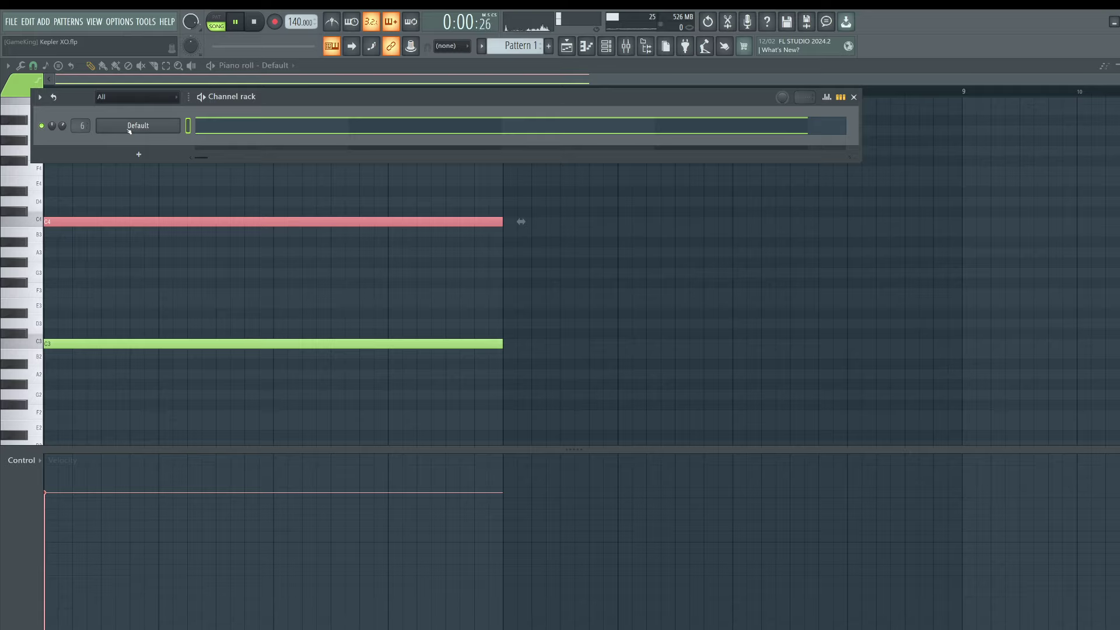
key(l)
key(space)
key(space)
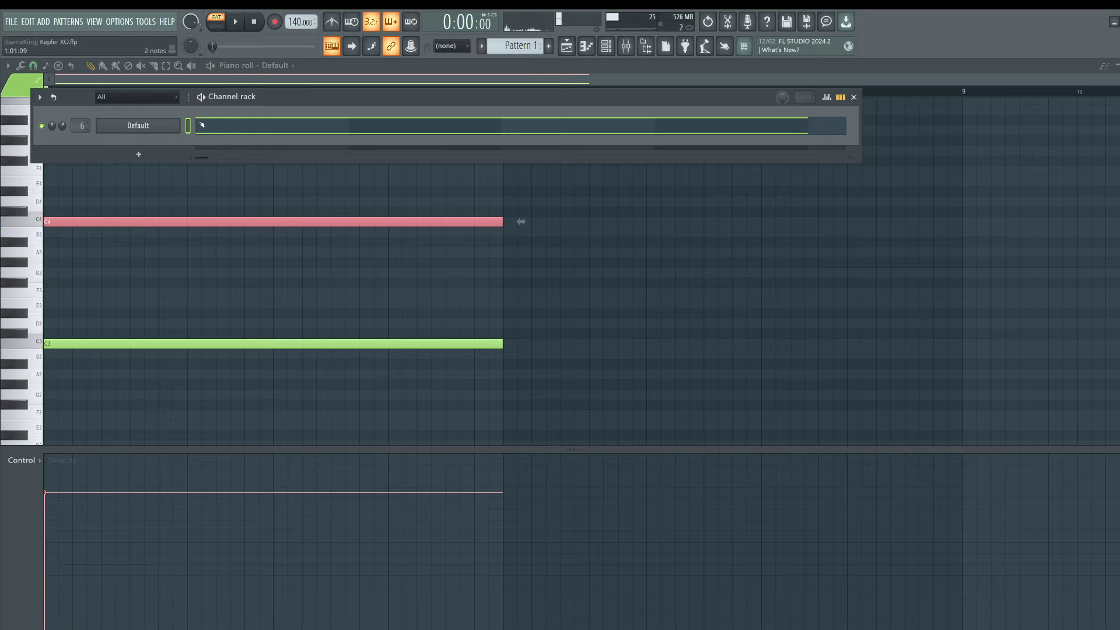
Reopen the Default channel's synth window, audition the notes with DCO2 enabled, and turn DCO2 off again
click(164, 127)
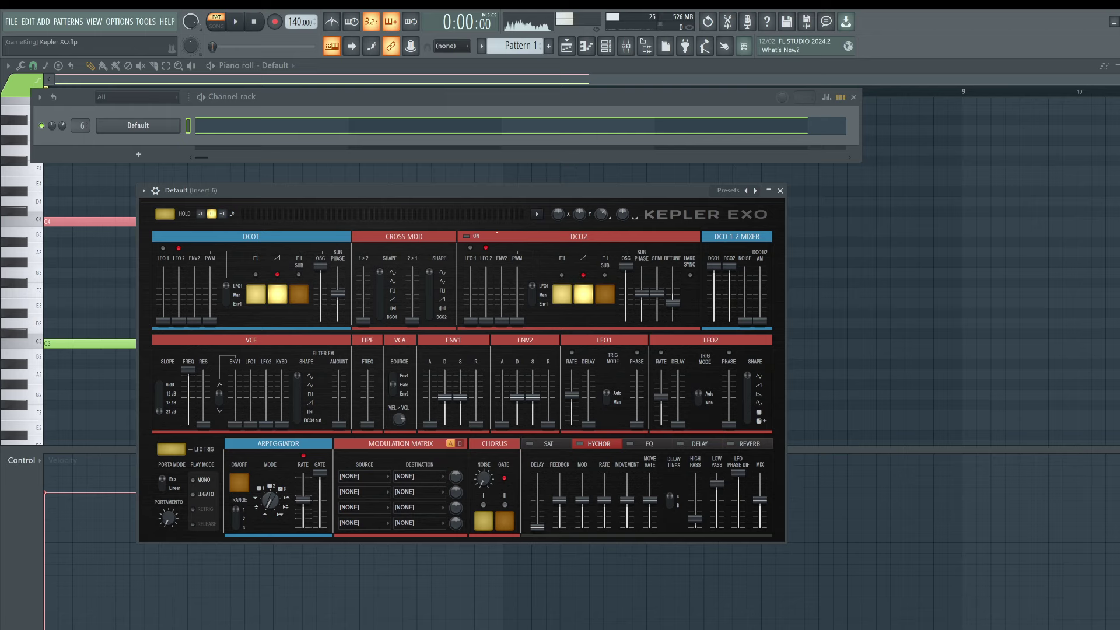
click(467, 235)
key(space)
key(space)
click(467, 235)
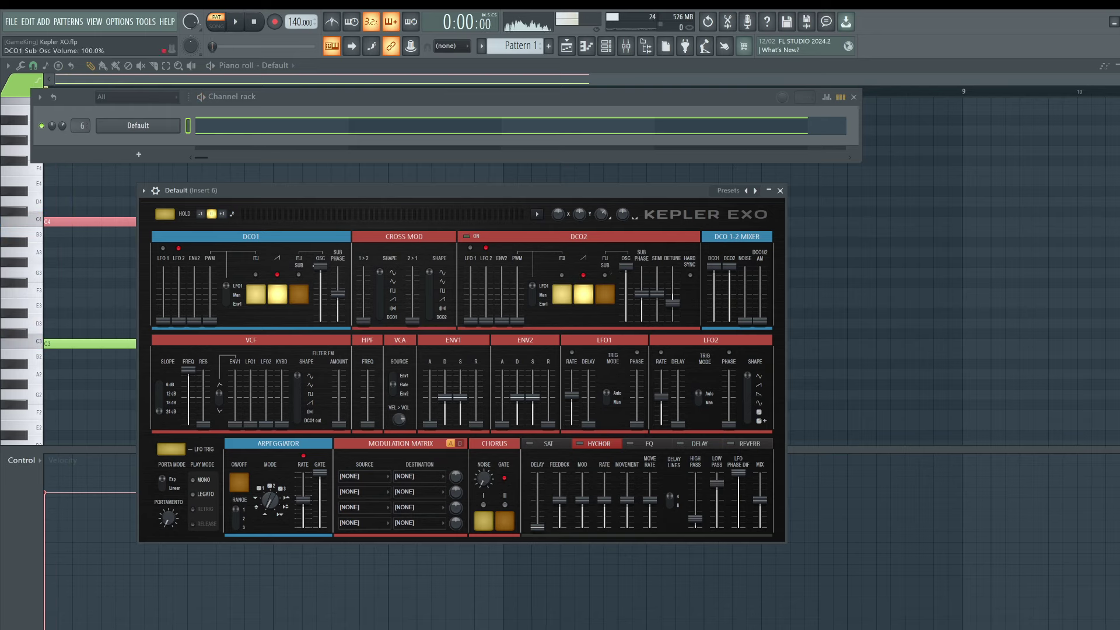
Enable DCO1's sub oscillator and audition it with only the C4 note left in the pattern
click(300, 275)
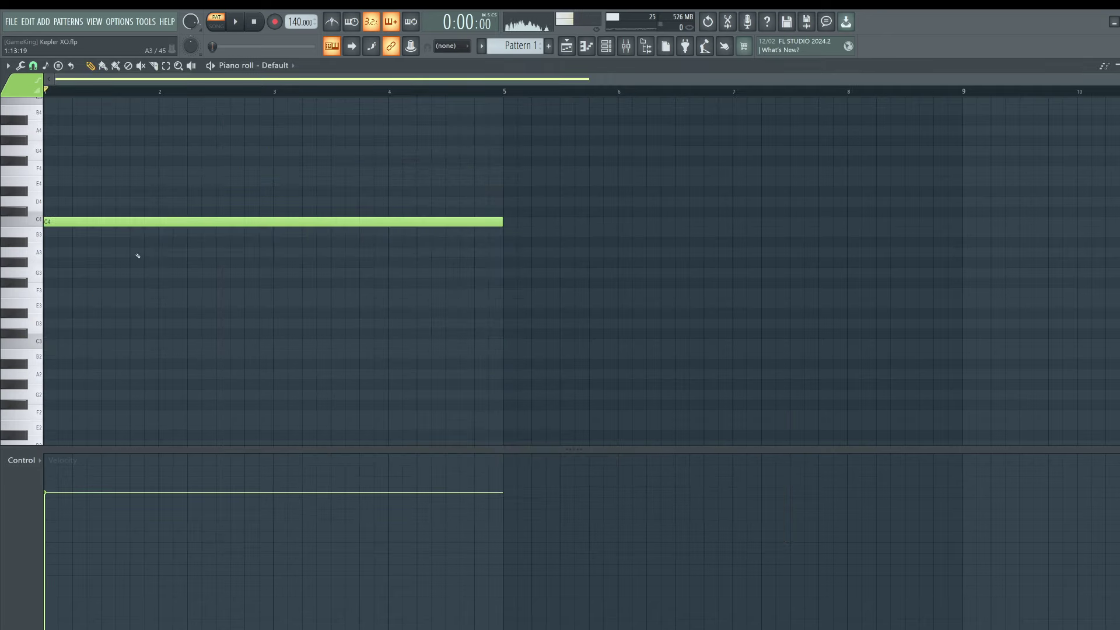
click(604, 45)
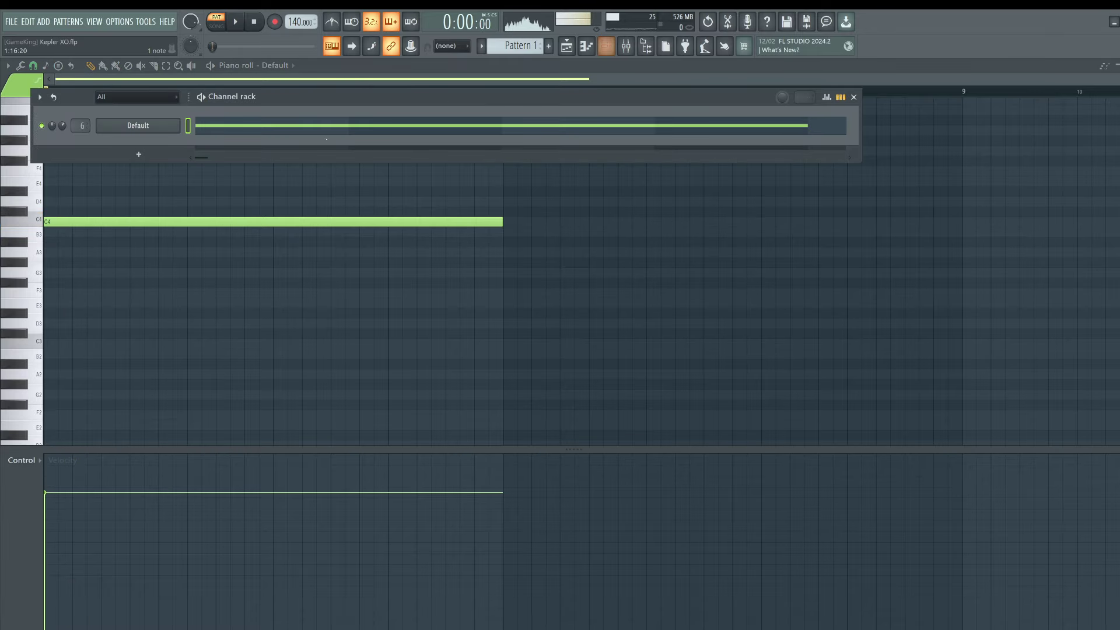
click(155, 130)
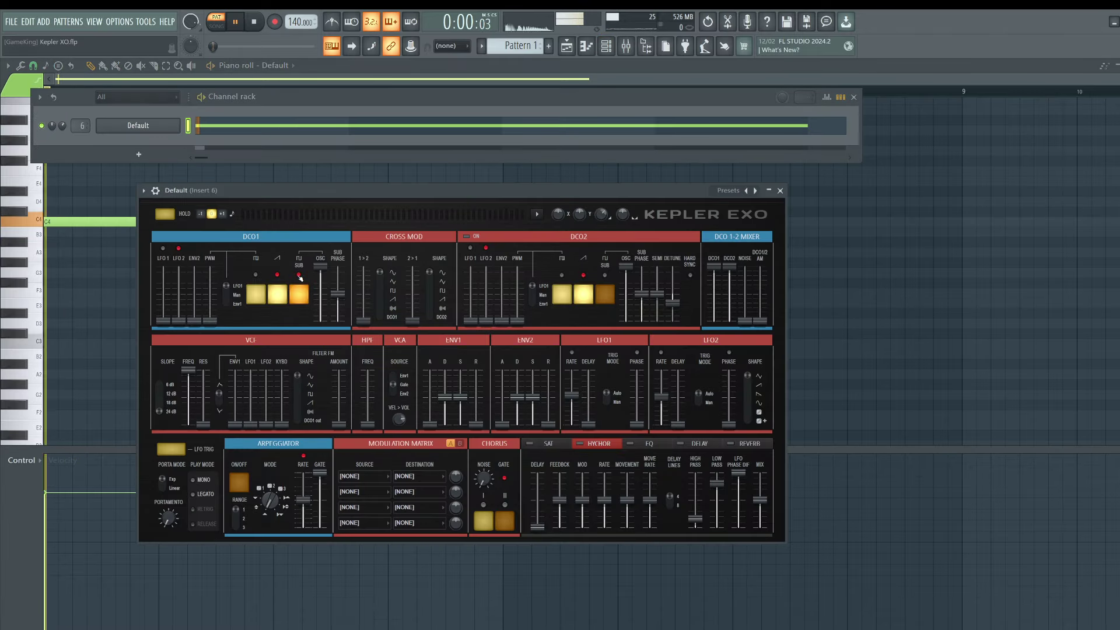
click(300, 278)
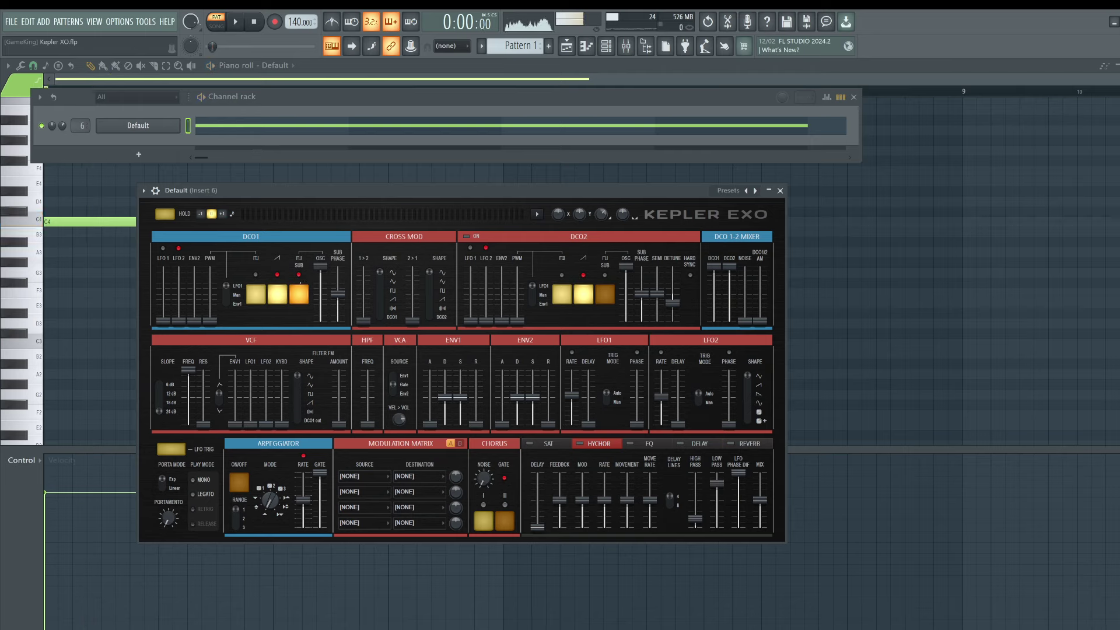
key(space)
Lower DCO1's sub oscillator volume to about 74% while auditioning the note
key(space)
drag(320, 266, 320, 299)
key(space)
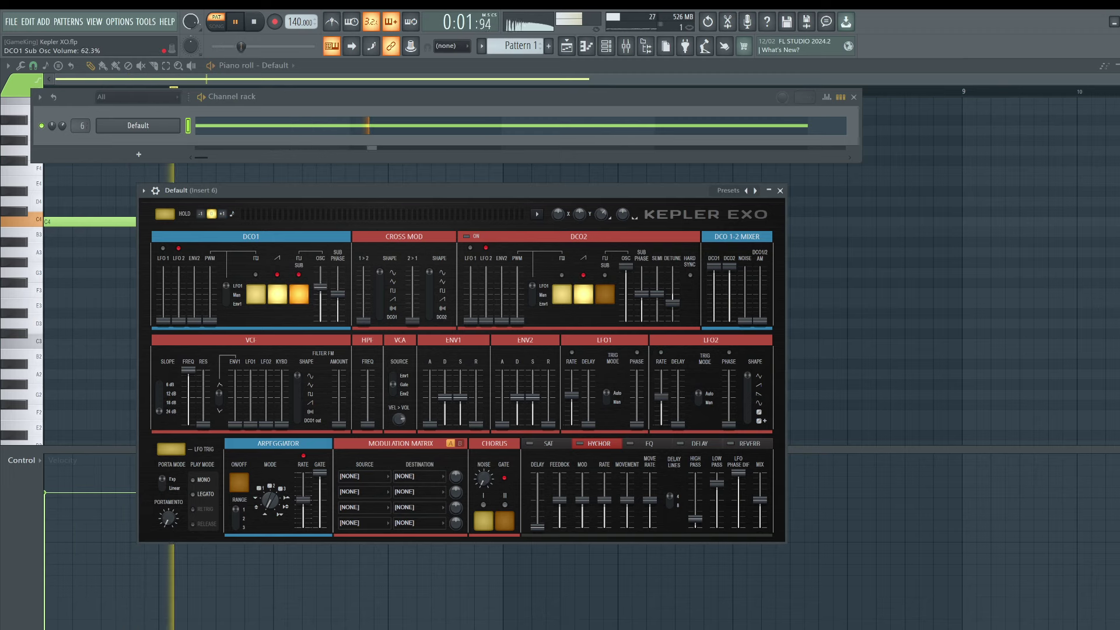
key(space)
drag(320, 297, 320, 289)
key(space)
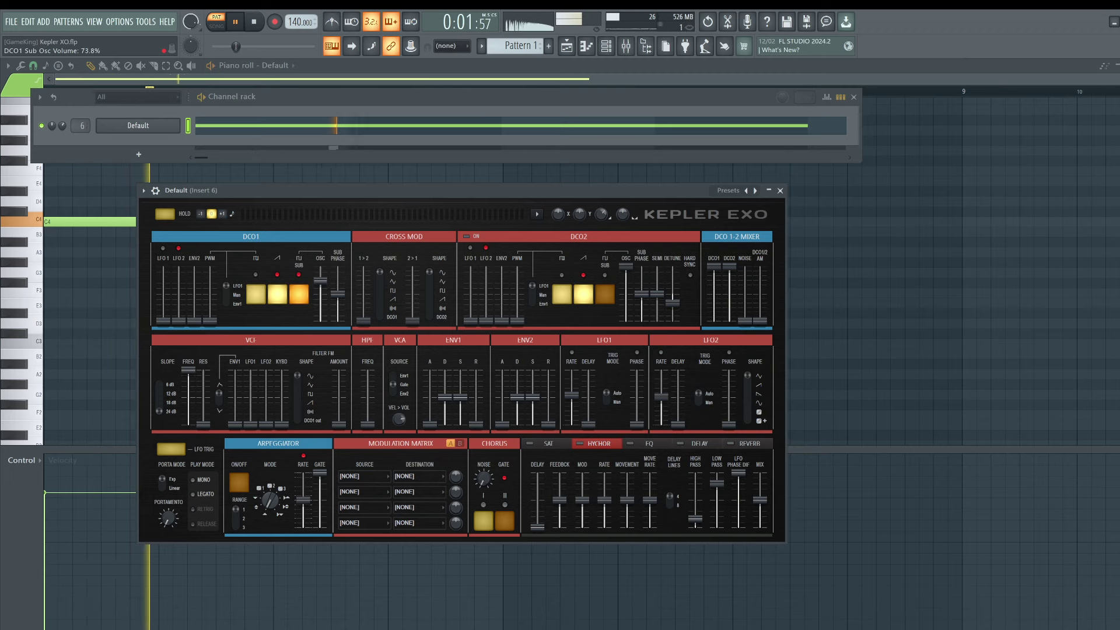
key(space)
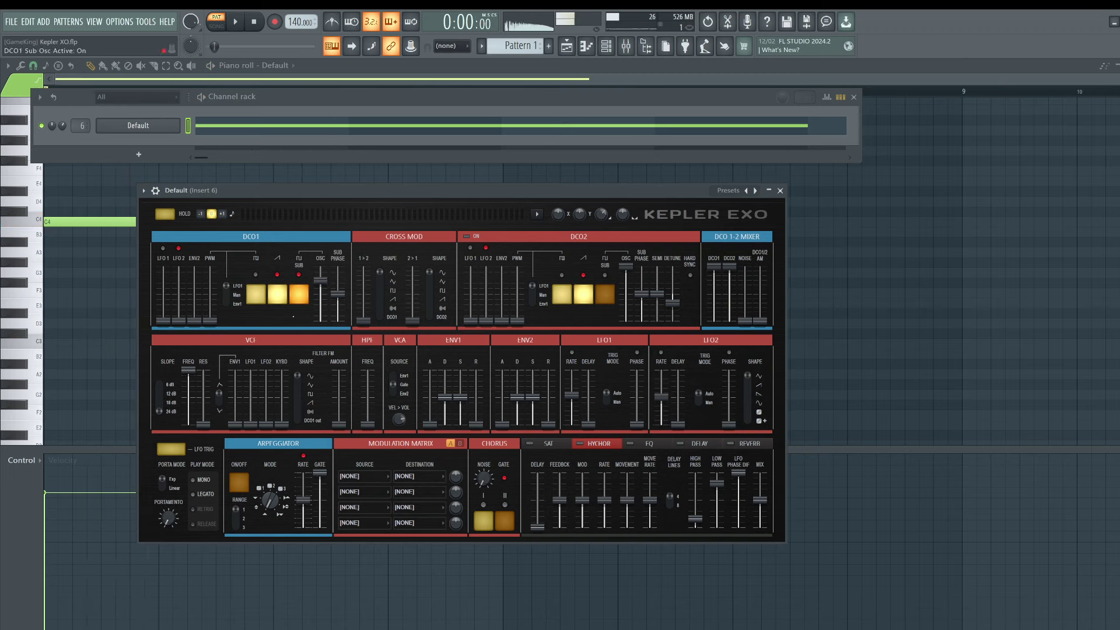
Enable DCO2 and audition it together with DCO1
click(470, 237)
key(space)
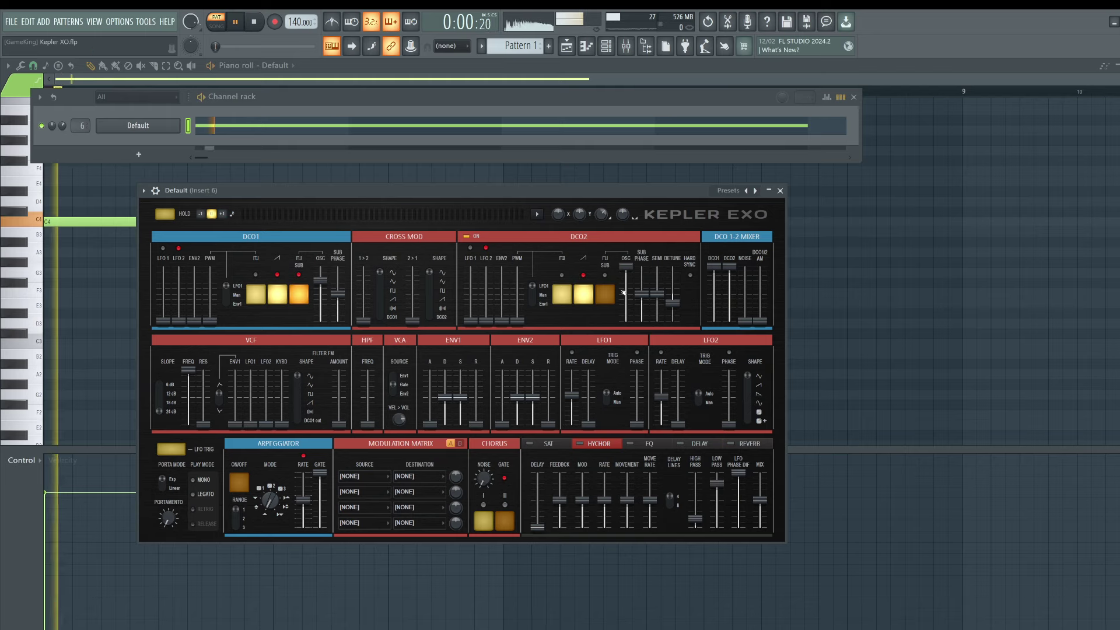
key(space)
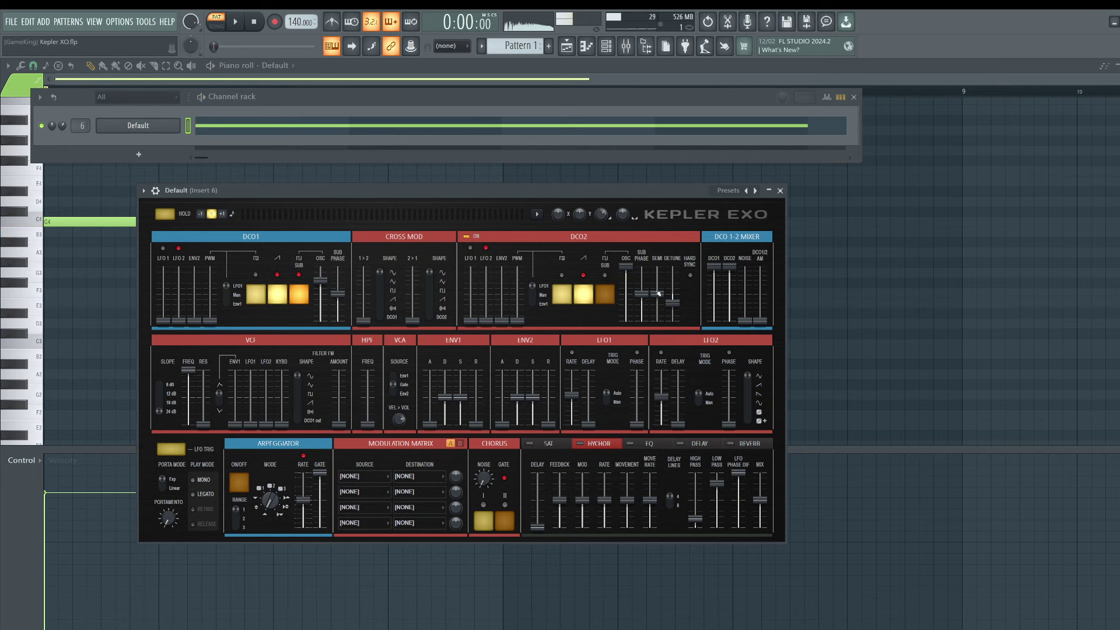
Reset DCO2's detune to 0.0%, turn off DCO1's sub oscillator, and audition the note
drag(680, 315, 677, 305)
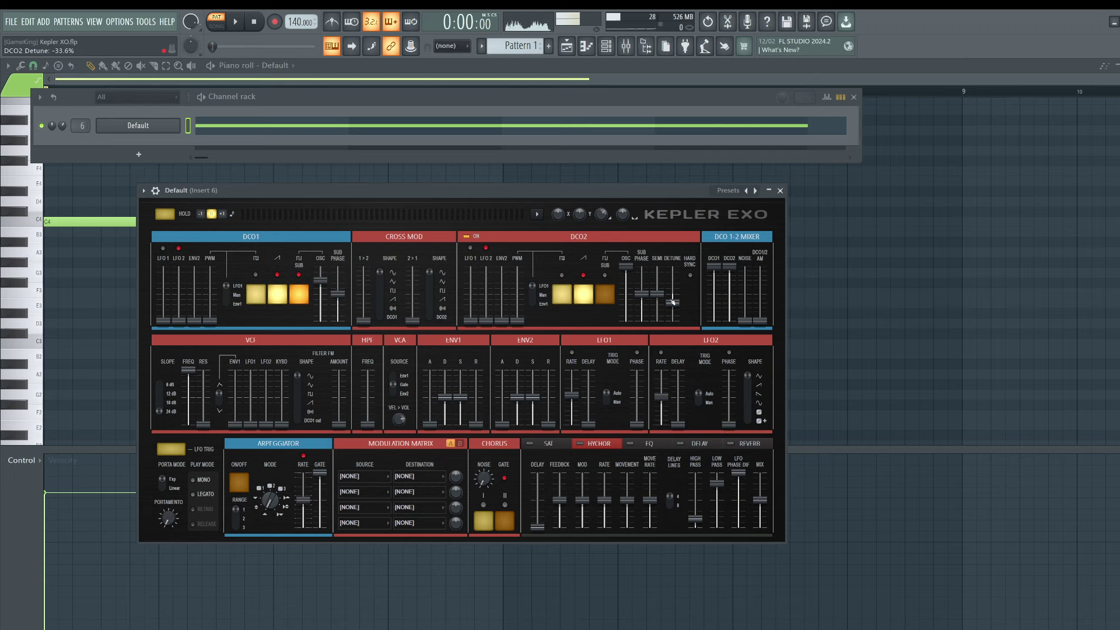
right_click(671, 302)
key(Escape)
right_click(675, 293)
click(691, 299)
click(301, 277)
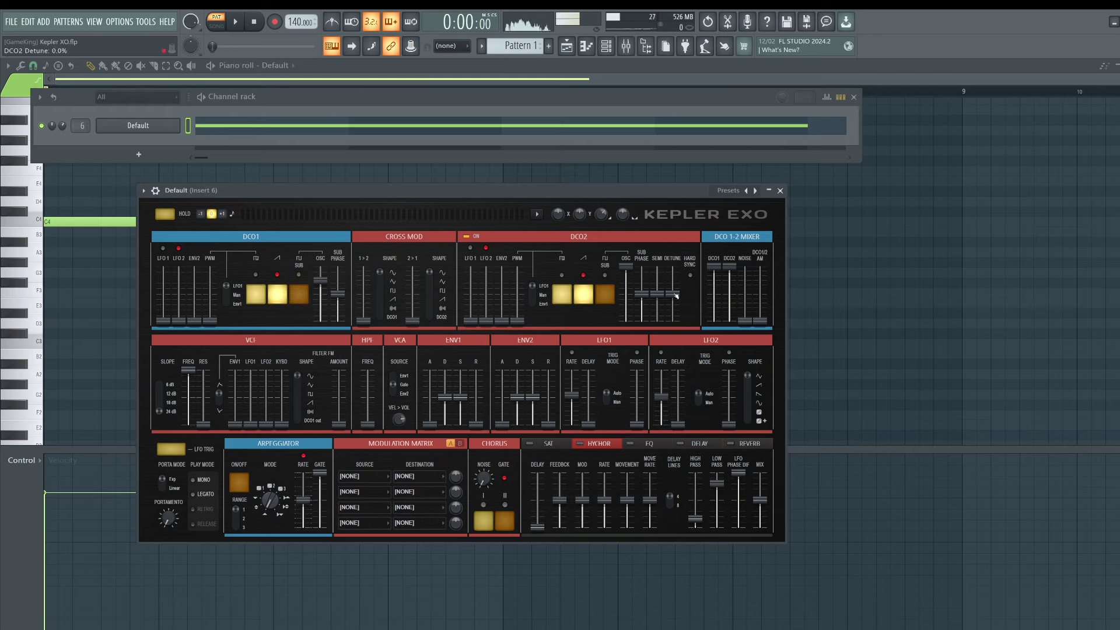
key(space)
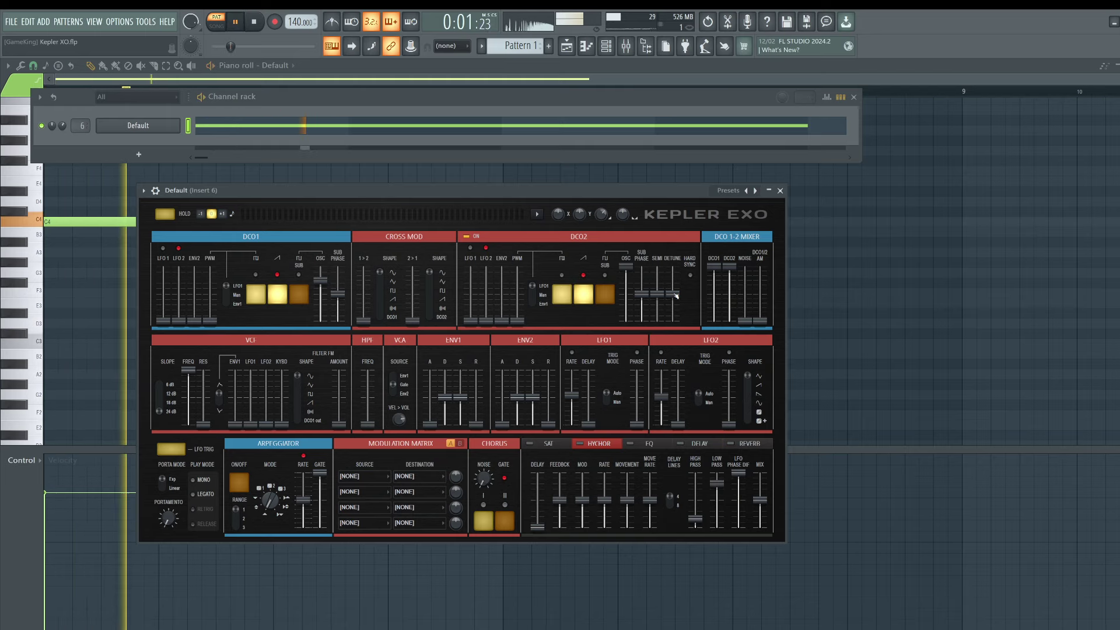
key(space)
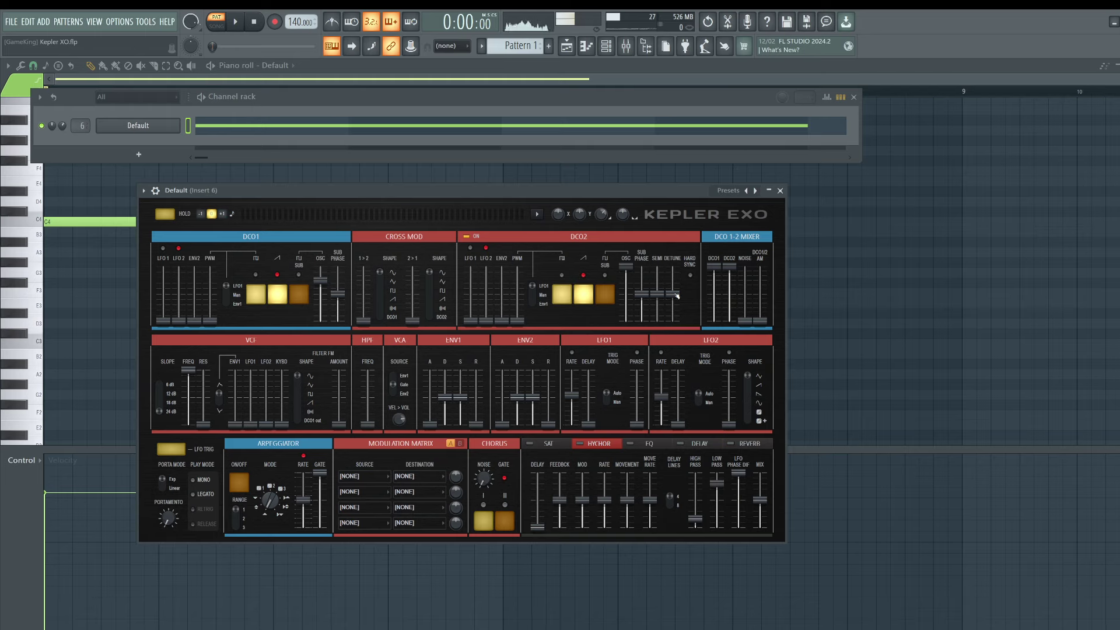
Audition DCO2's detune at about 72.6%, and bring it down to slightly above centre
key(space)
drag(677, 296, 673, 272)
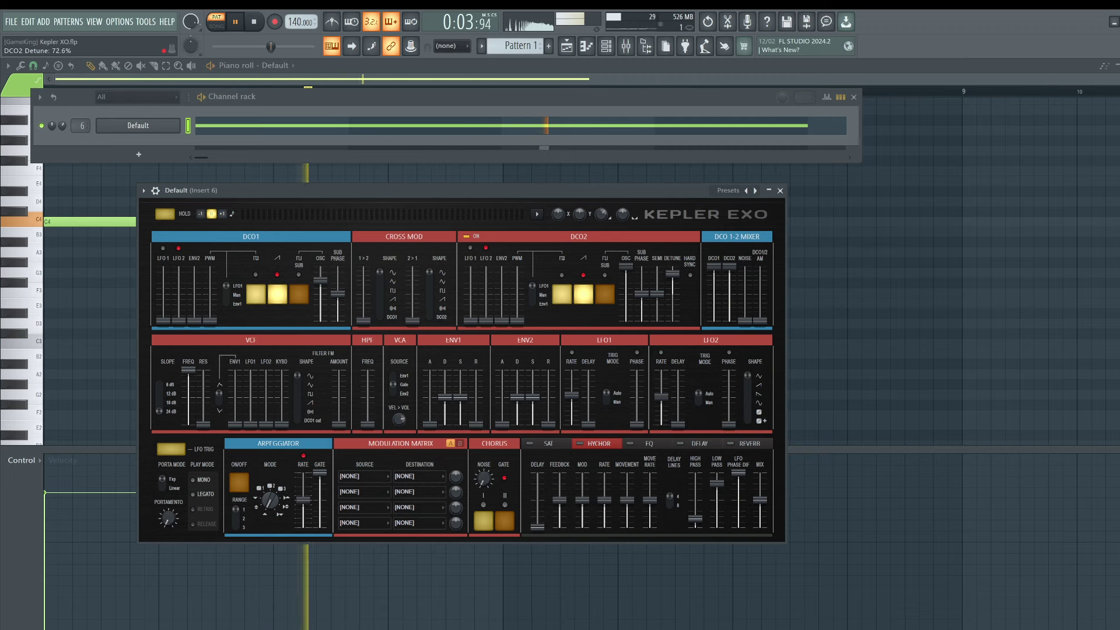
key(space)
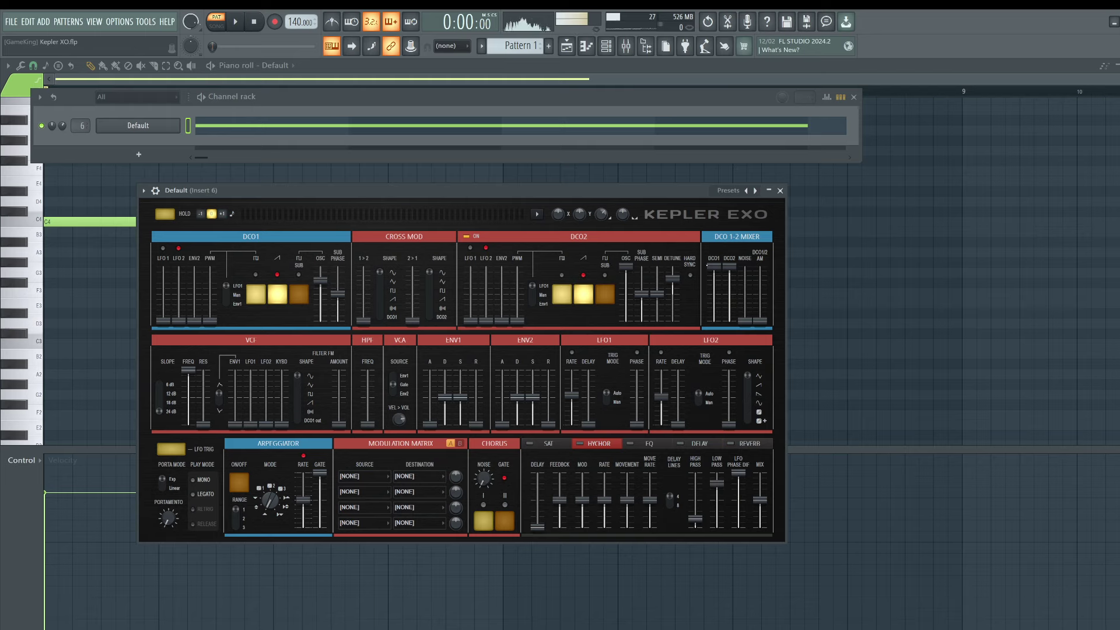
key(space)
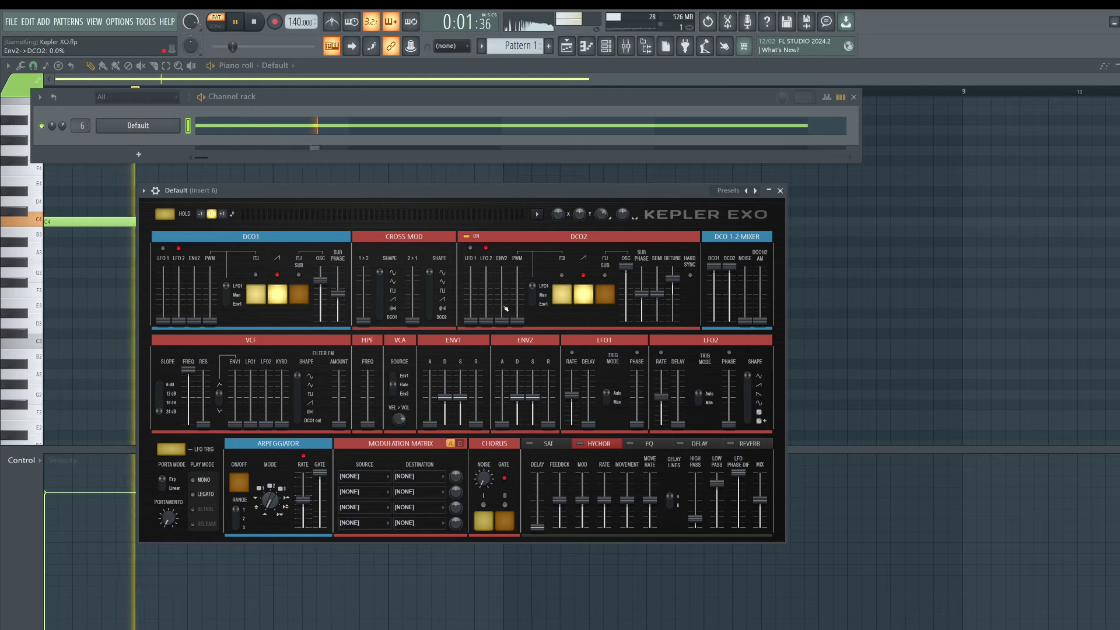
key(space)
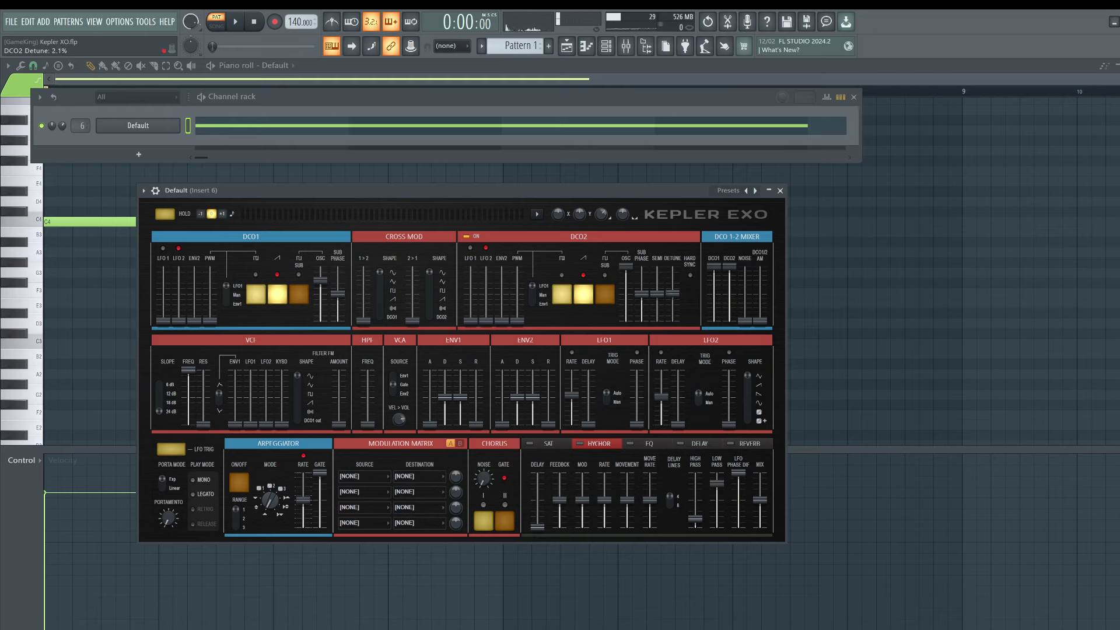
key(space)
Turn on chorus mode II and audition the note with it
key(space)
click(505, 507)
key(space)
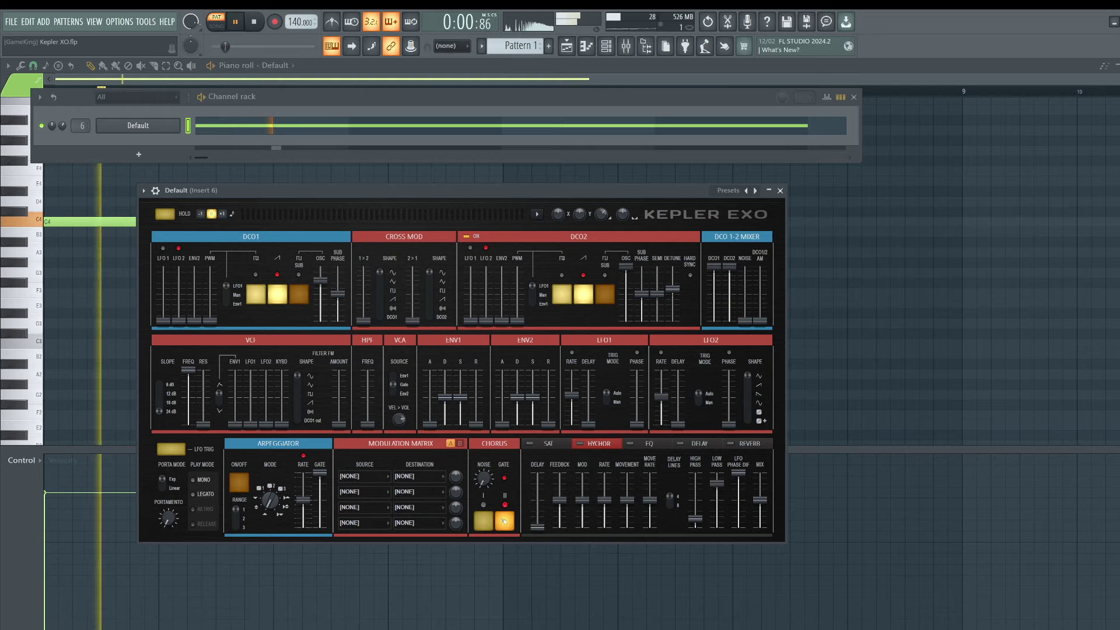
key(space)
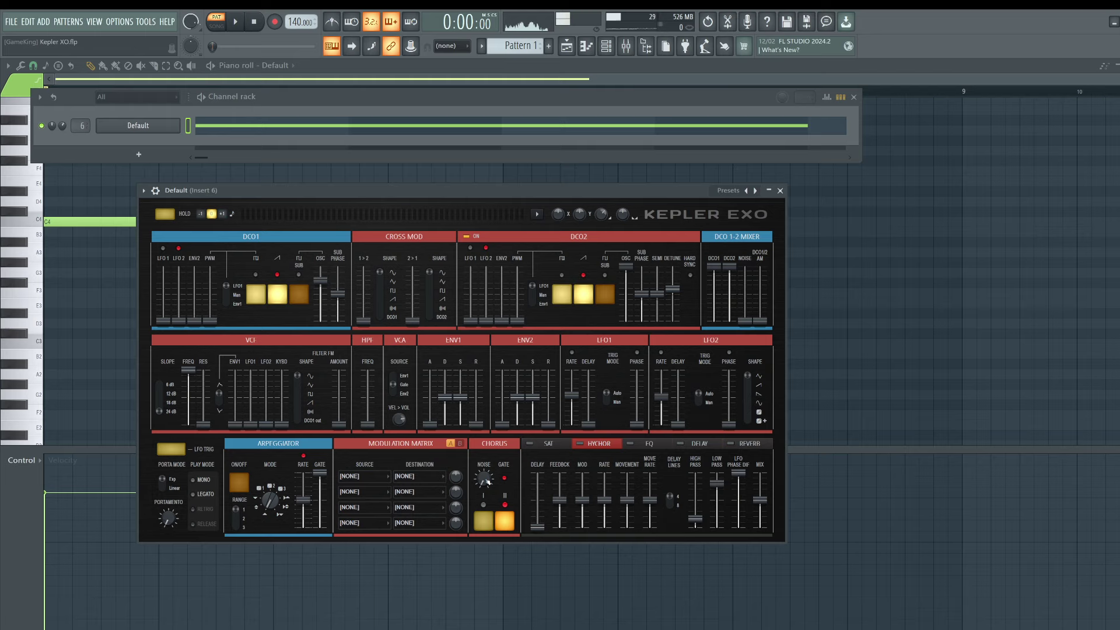
key(space)
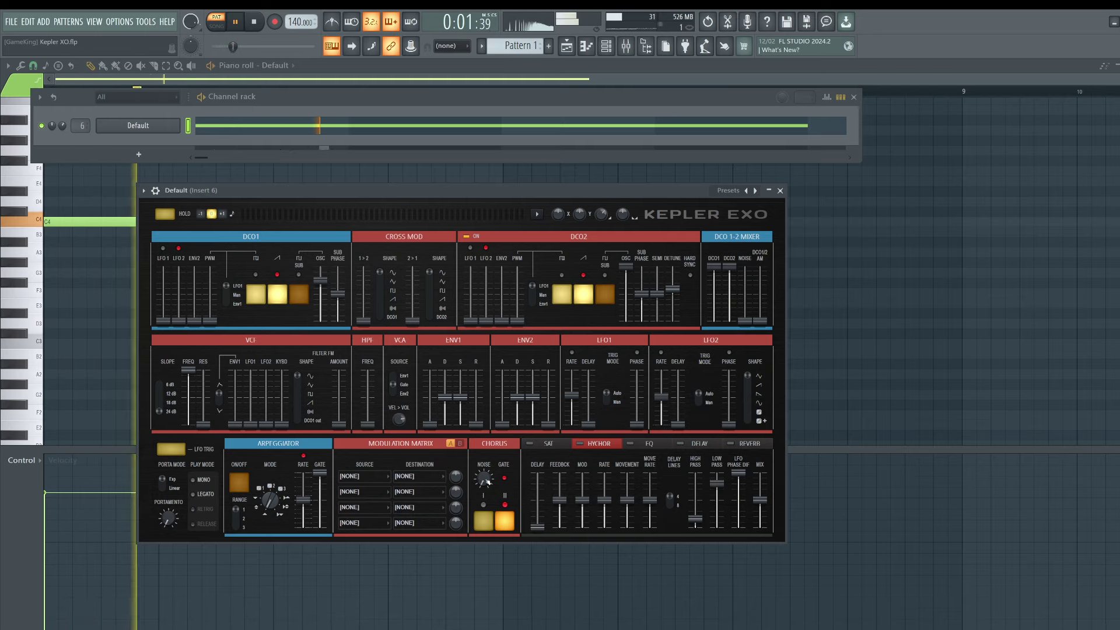
key(space)
Compare the Chorus 1+2 and Chorus 1 modes during playback and return to Chorus 2
click(485, 518)
key(space)
key(space)
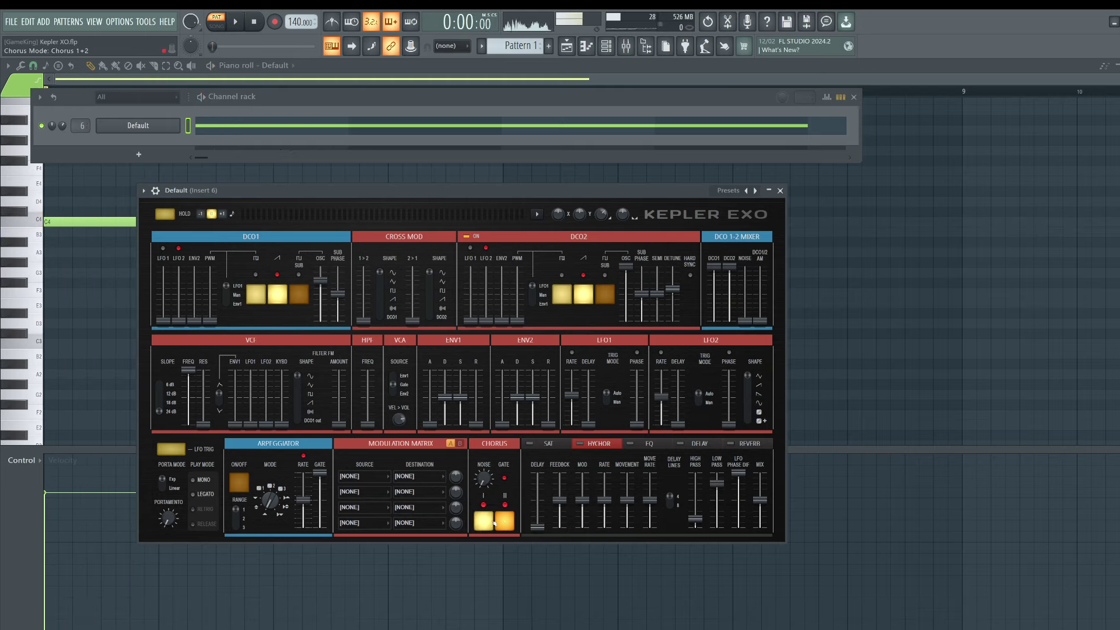
click(485, 519)
click(502, 522)
key(space)
click(485, 521)
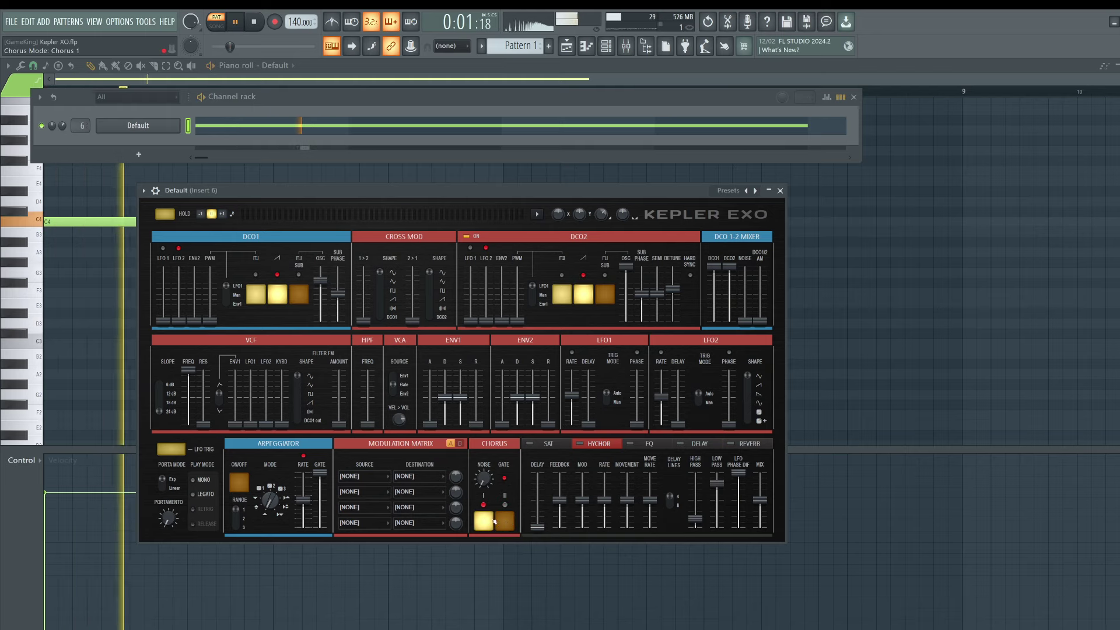
click(503, 520)
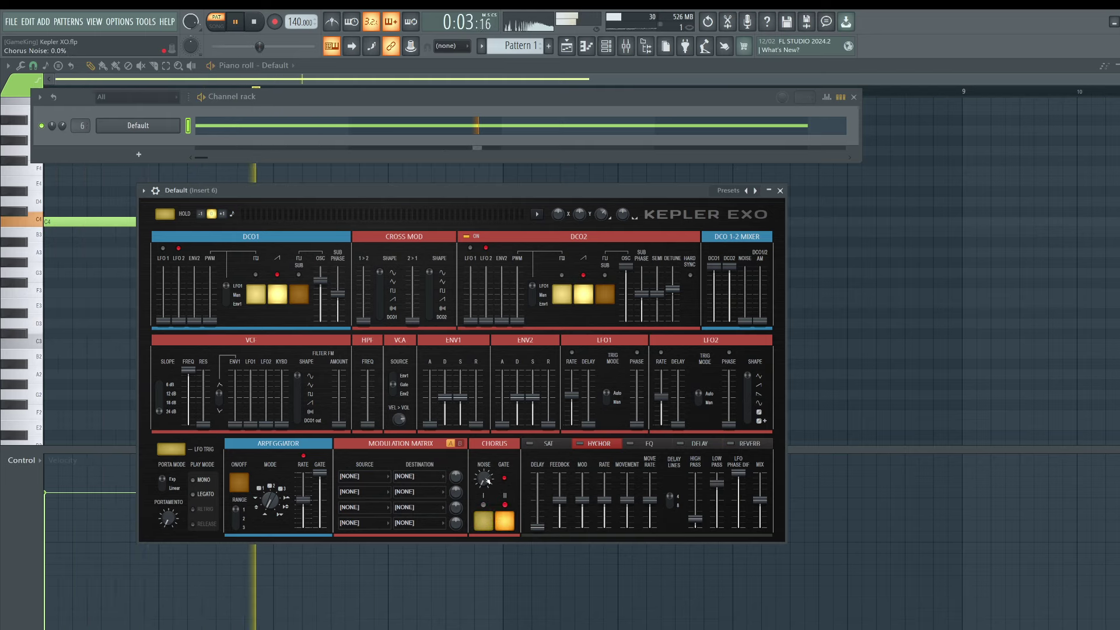
click(490, 518)
key(space)
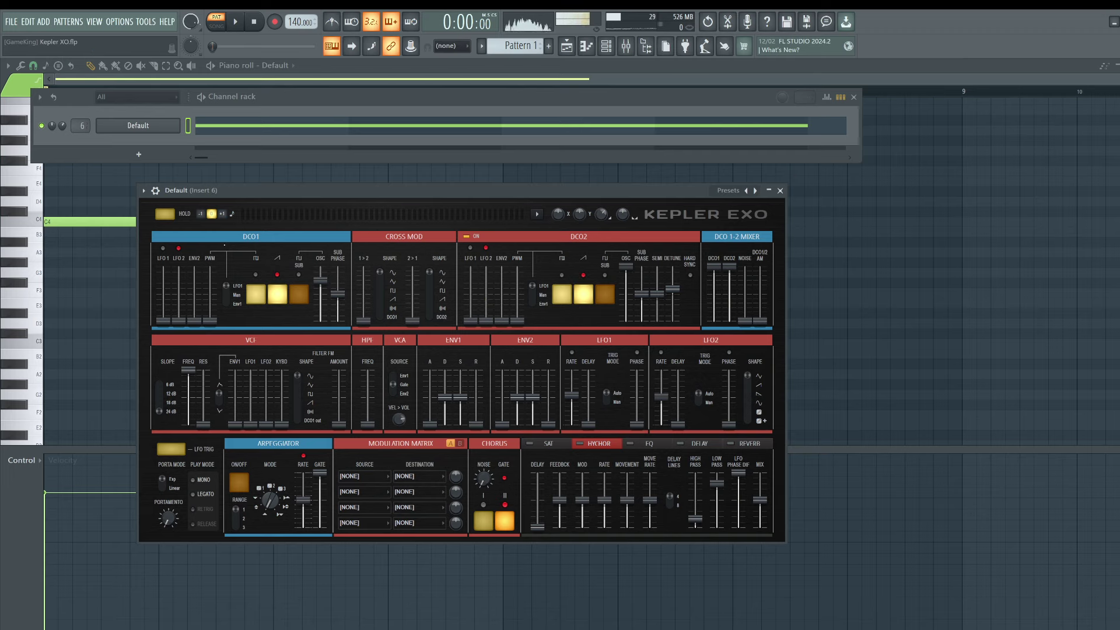
Lower the VCF filter frequency to about 170.55 Hz and audition the note
key(space)
key(space)
key(space)
drag(189, 372, 192, 395)
key(space)
key(space)
key(space)
Raise the VCF's ENV1 amount to maximum, and try its LFO1 amount before returning that to zero
drag(236, 395, 235, 371)
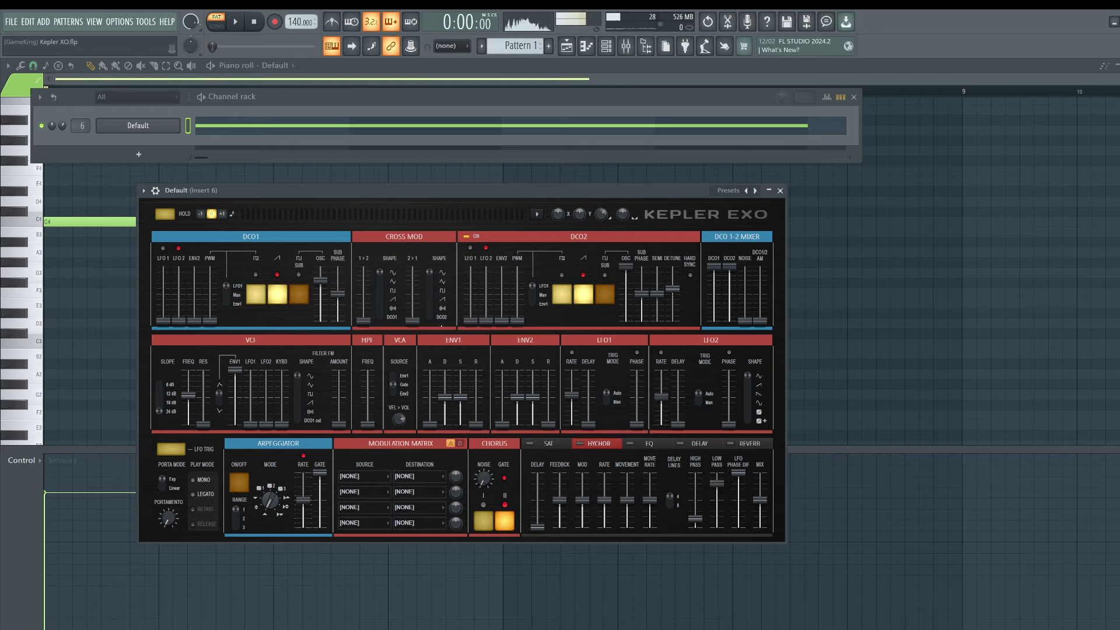
drag(250, 423, 250, 411)
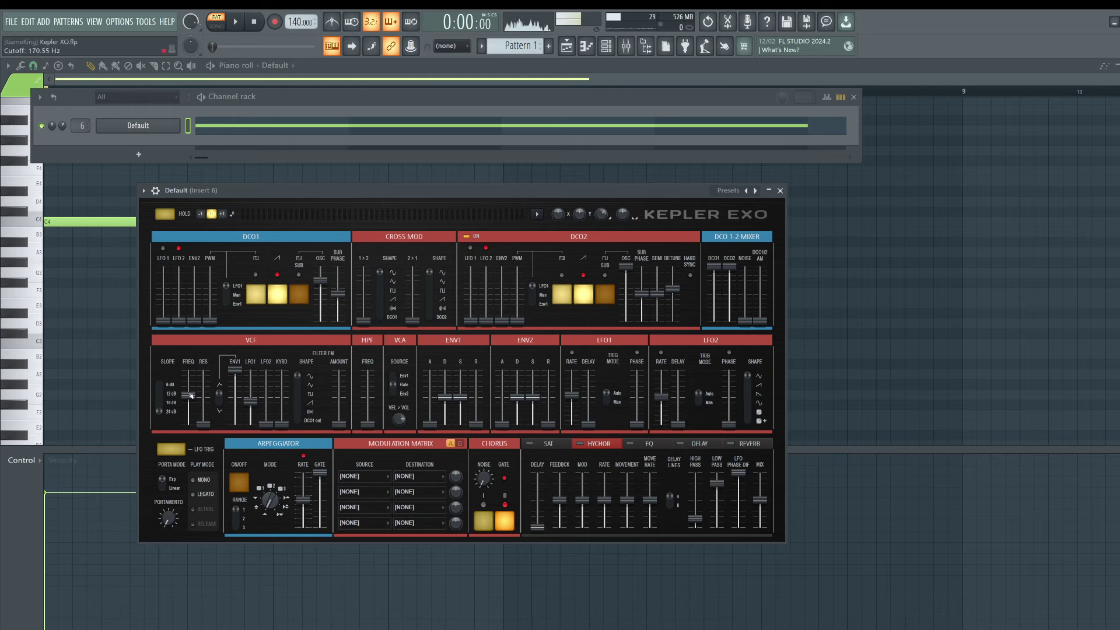
drag(250, 402, 251, 425)
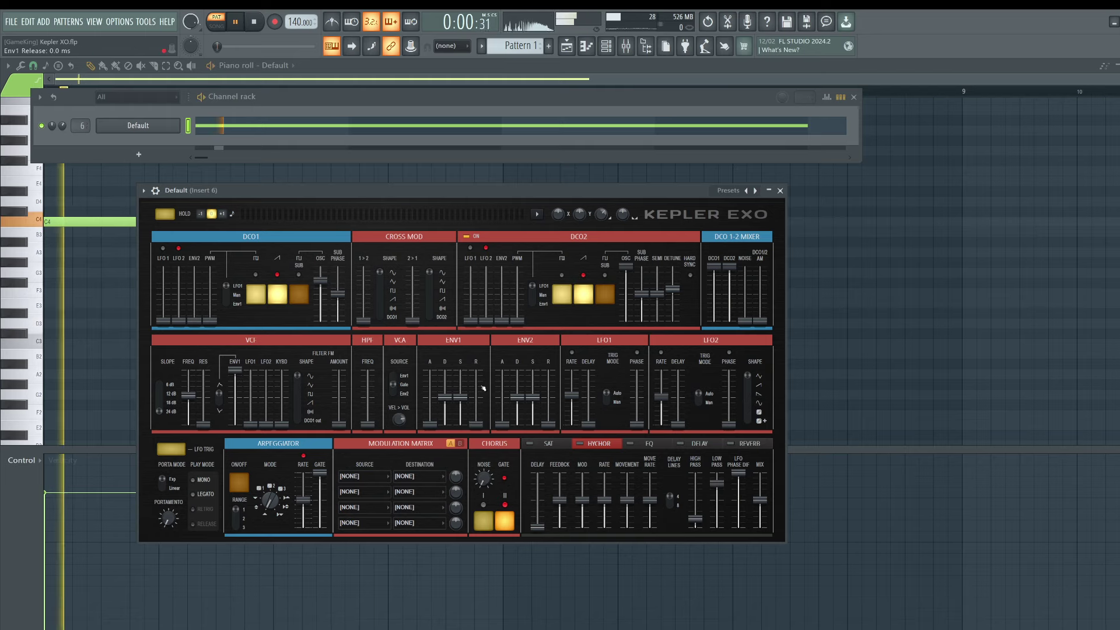
Set ENV1's attack to about 248.6 ms with zero sustain and a short release, and lower the VCF frequency further during playback
drag(430, 424, 476, 412)
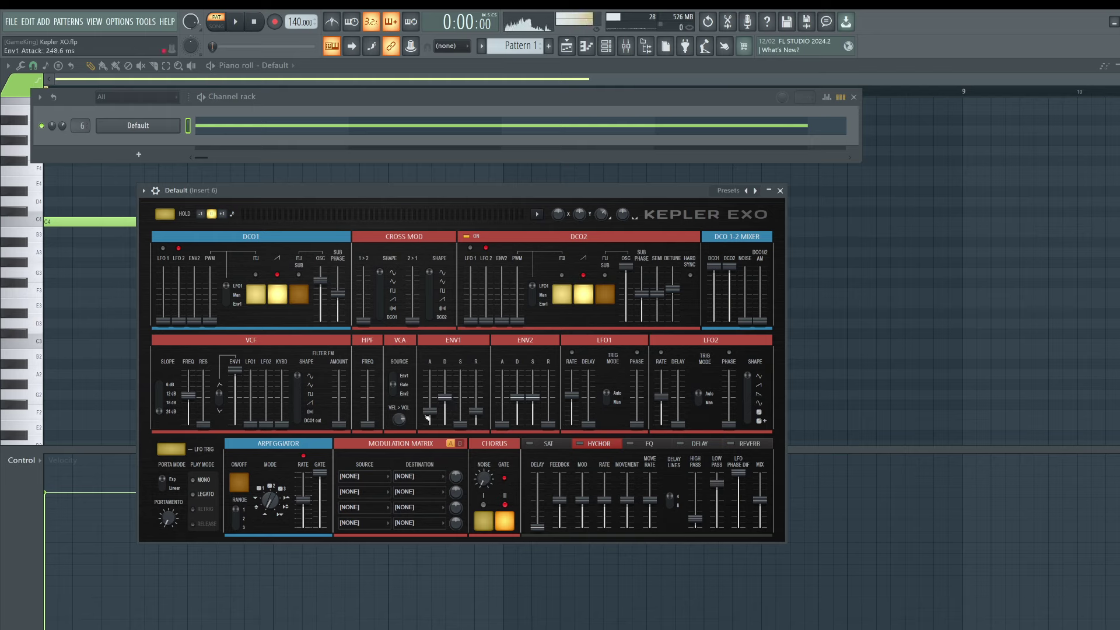
key(space)
drag(189, 396, 191, 412)
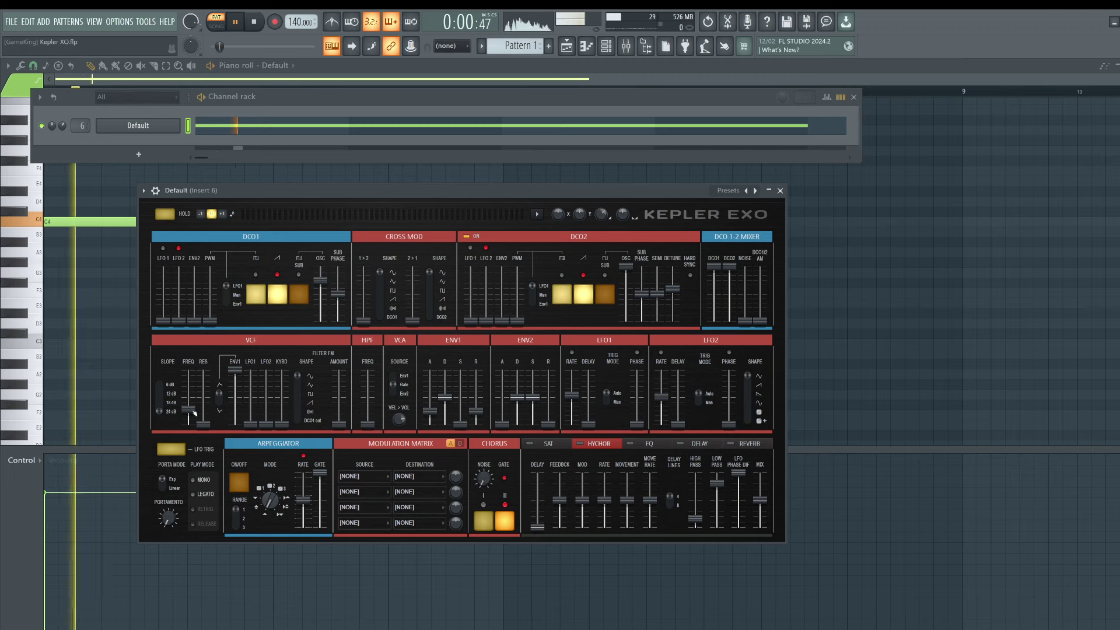
key(space)
Raise ENV1's decay above its midpoint and audition the filter sweep
drag(445, 397, 448, 387)
key(space)
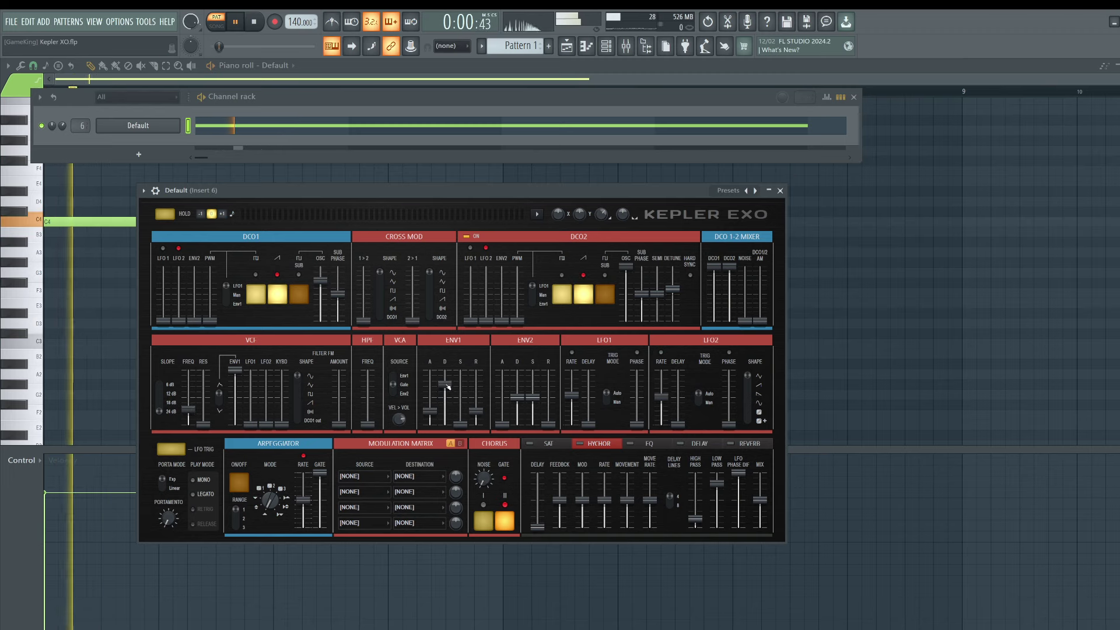
key(space)
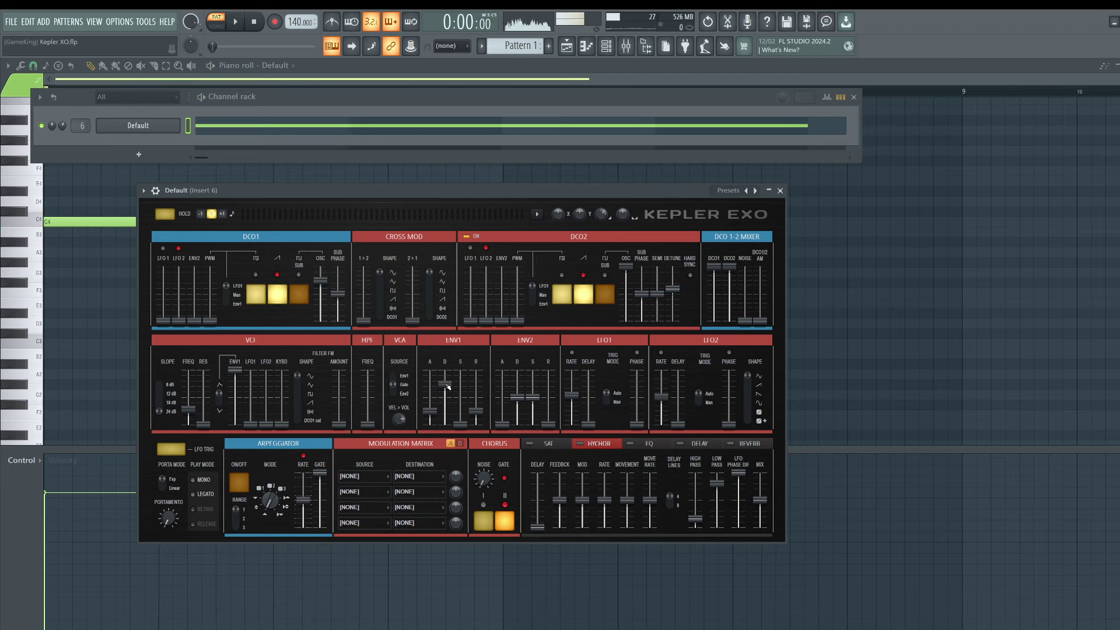
Try the VCF resonance at 33.8% and 44.5% while auditioning the note, and settle it at about 9.3%
key(space)
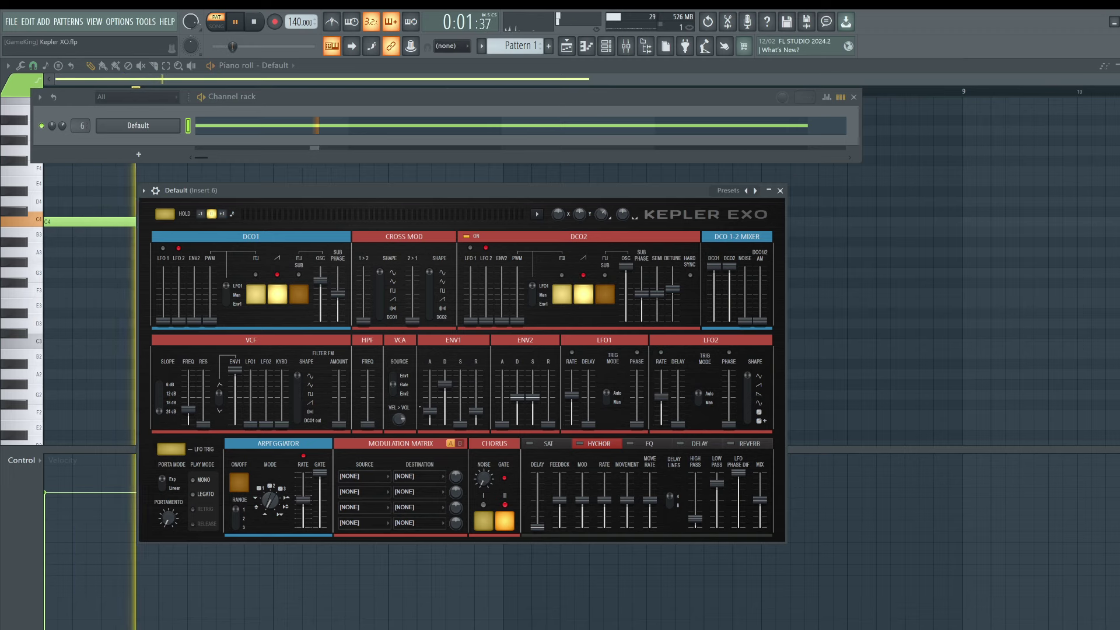
key(space)
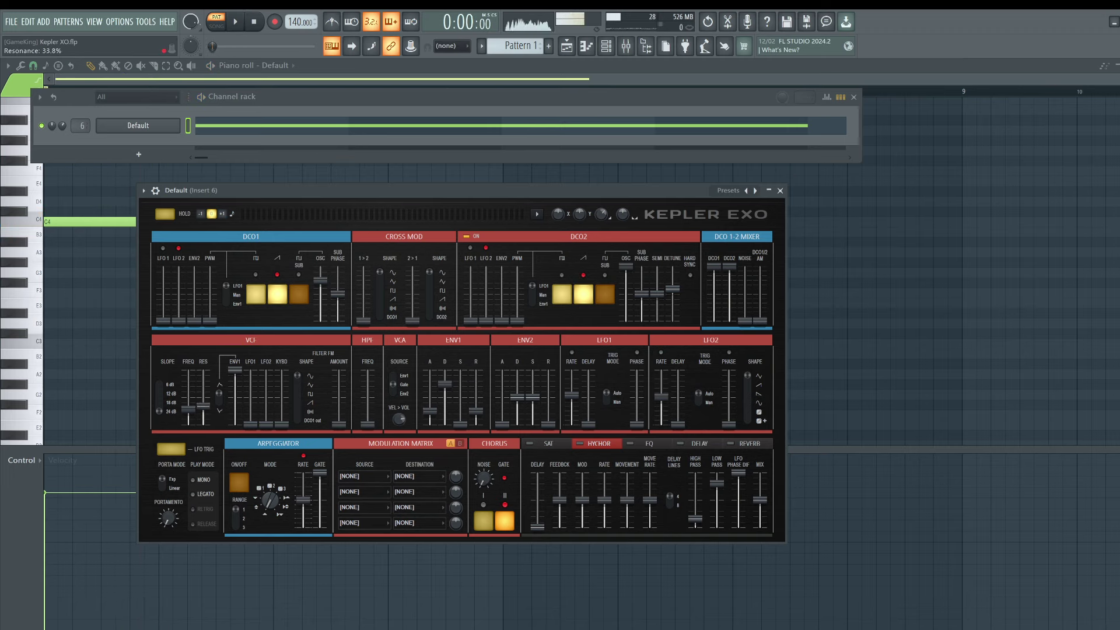
key(space)
key(space)
drag(203, 405, 205, 403)
key(space)
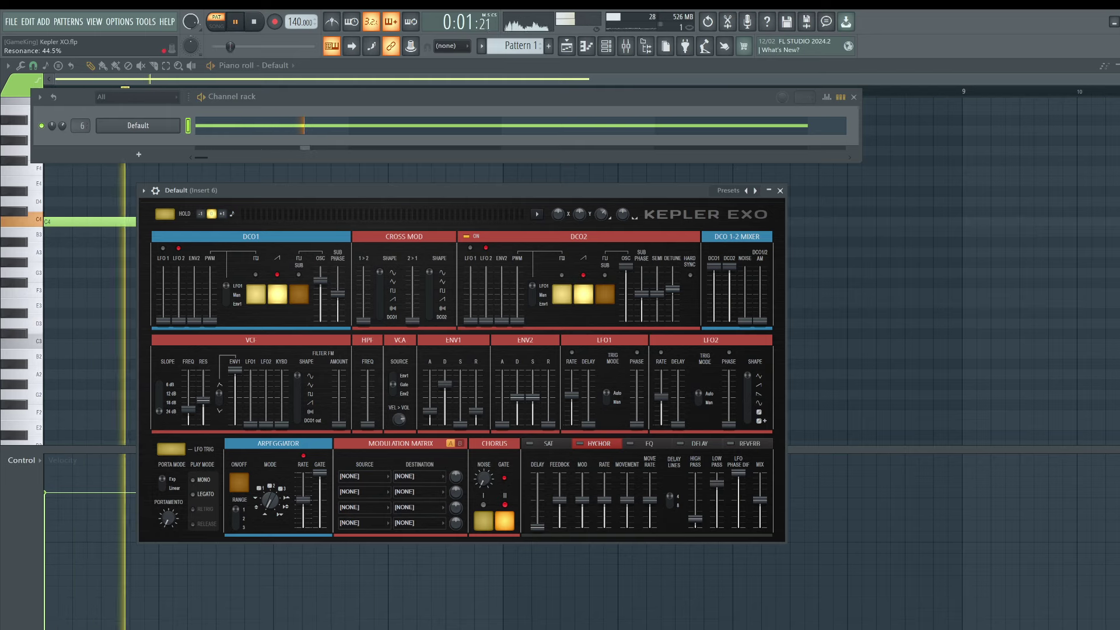
key(space)
drag(204, 400, 203, 416)
Add four-bar C3, D#4 and G4 notes alongside the C4 note in the piano roll and audition the chord
click(107, 278)
mouse_move(81, 221)
shift+mouse_down()
mouse_move(116, 228)
mouse_move(73, 340)
shift+mouse_up()
mouse_move(117, 168)
ctrl+mouse_down()
mouse_move(75, 221)
mouse_move(53, 190)
ctrl+mouse_up()
click(56, 150)
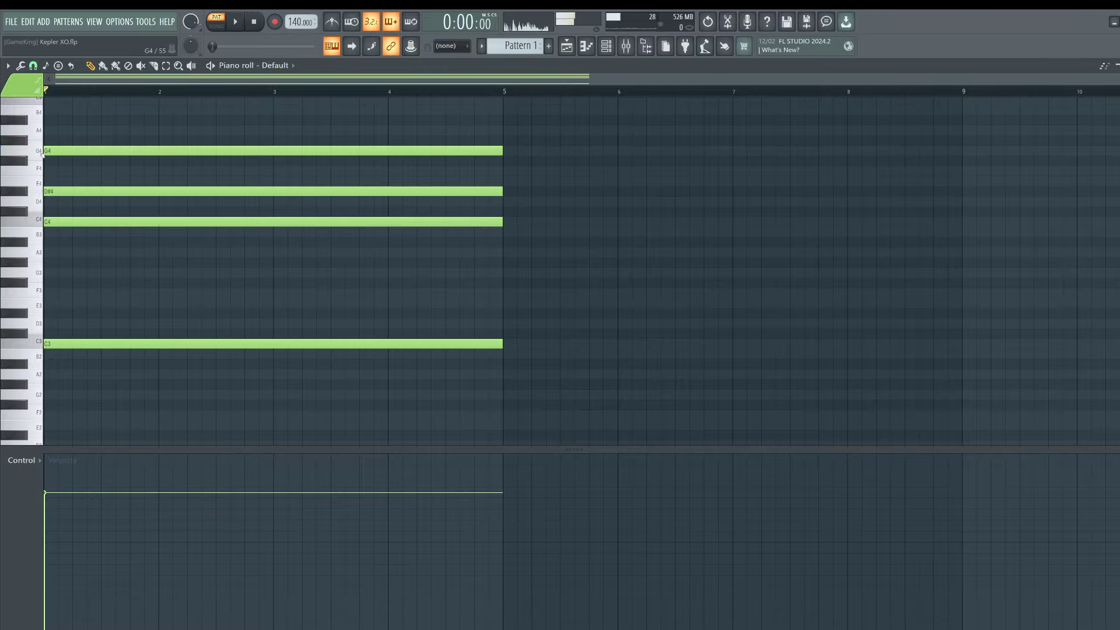
scroll(80, 236, up, 2)
key(space)
scroll(82, 237, up, 1)
key(space)
Shorten all four chord notes to one bar and duplicate the chord into bar 2
ctrl+drag(339, 206, 317, 528)
scroll(435, 423, down, 3)
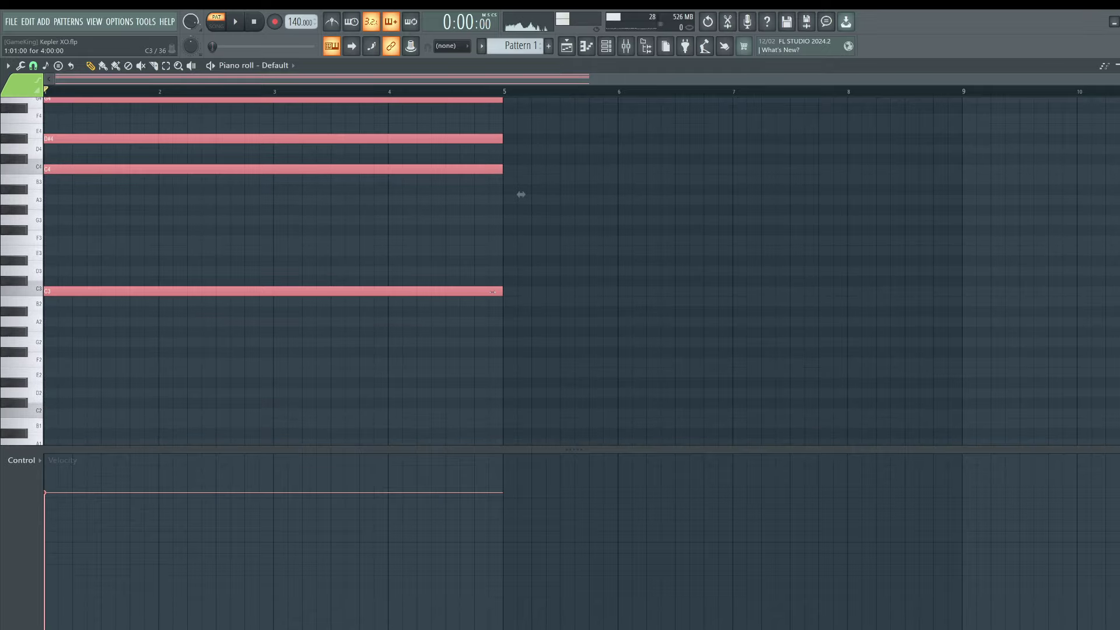
drag(521, 194, 291, 194)
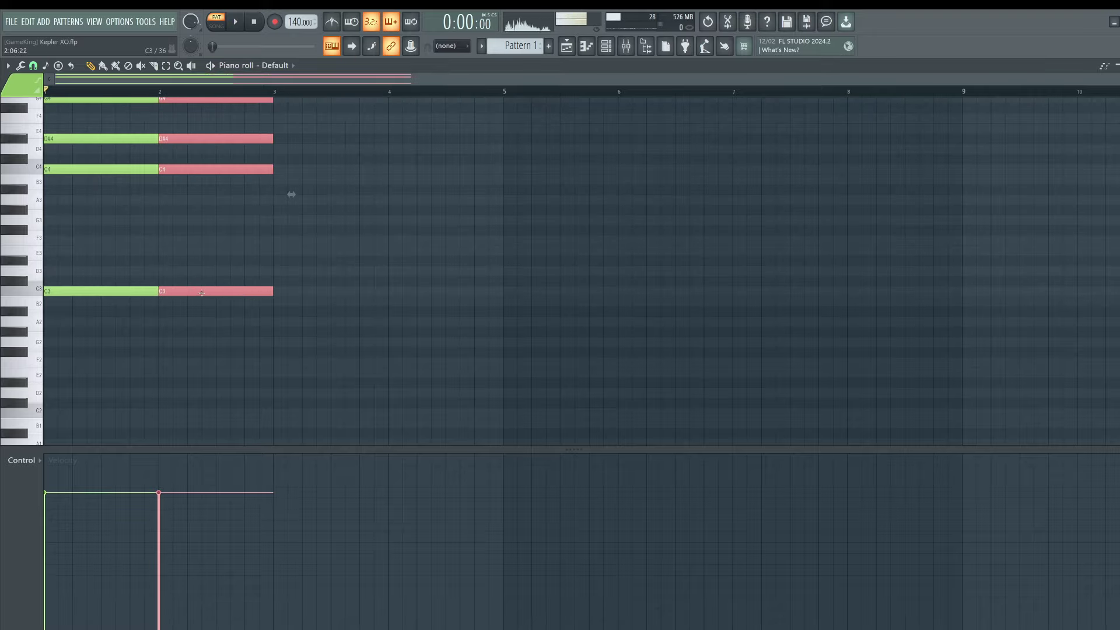
Lower the D#4 note in the bar 2 chord to D4 and audition the change
scroll(187, 265, up, 3)
key(ctrl+d)
drag(175, 199, 176, 205)
key(space)
Select the two-bar chord progression, duplicate it into bars 3 and 4, and play it
scroll(198, 201, up, 2)
drag(278, 152, 82, 375)
scroll(82, 375, down, 7)
key(space)
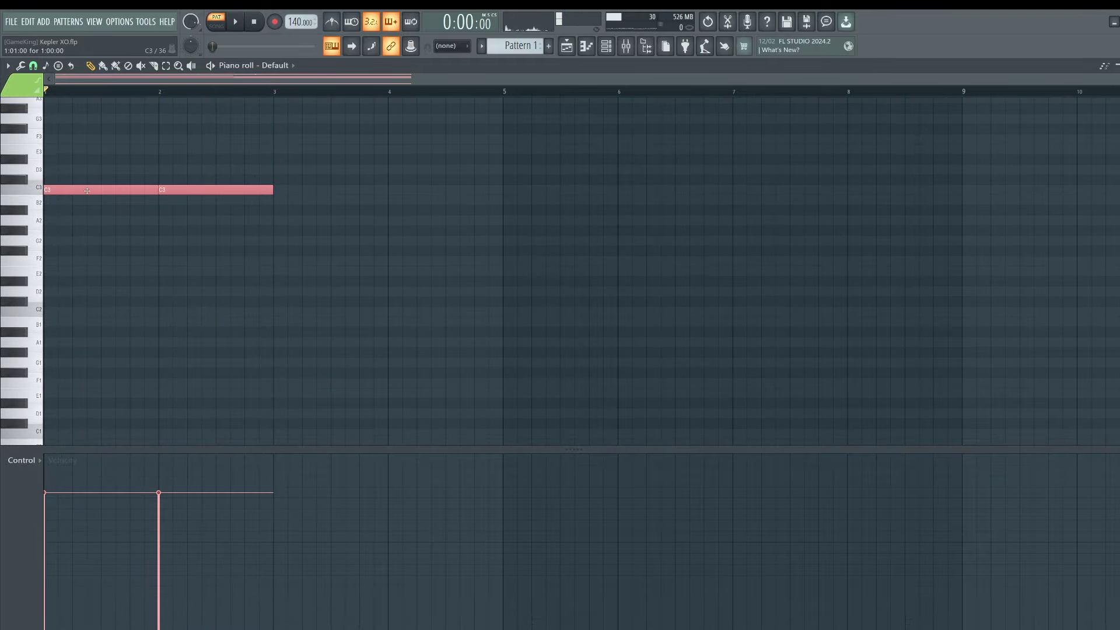
key(ctrl+b)
key(space)
click(338, 255)
scroll(461, 265, up, 4)
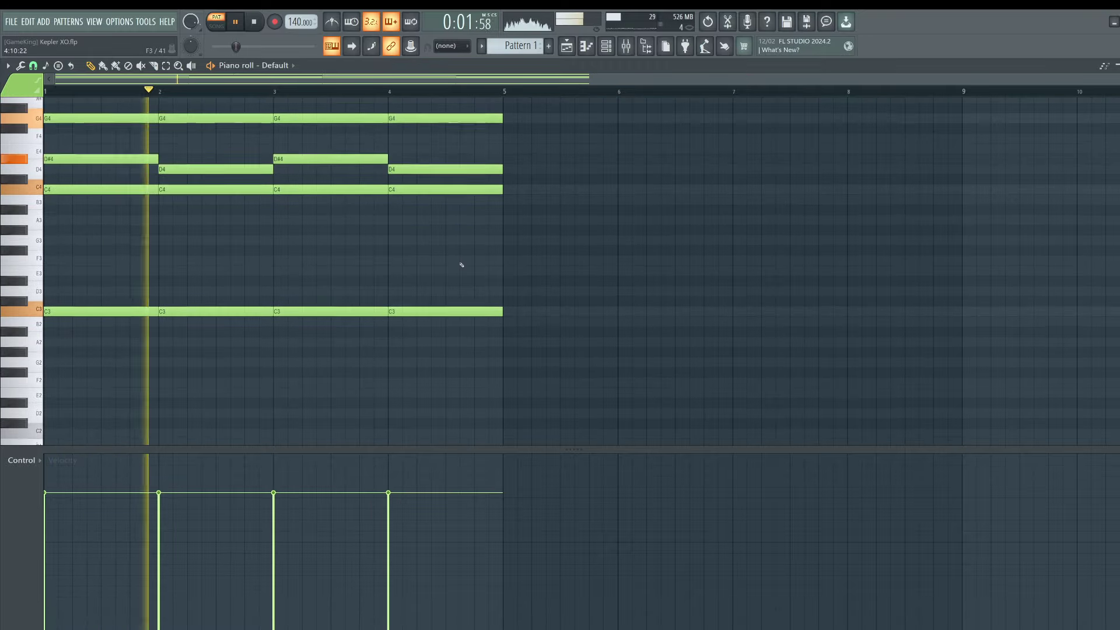
Transpose every note in the pattern up one octave and audition the progression
key(F6)
key(space)
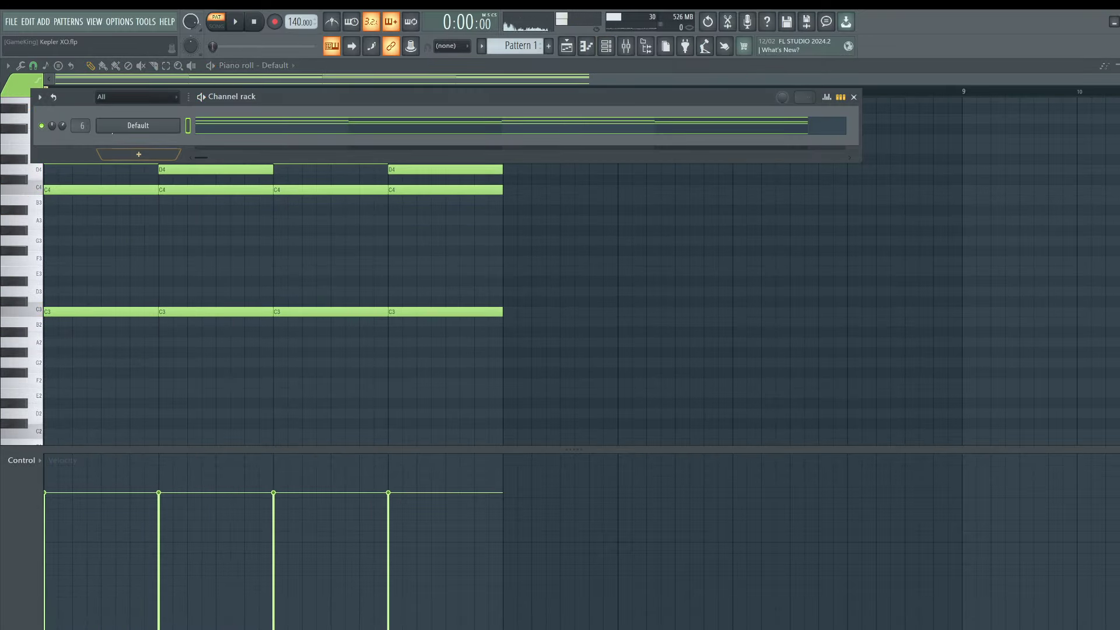
click(139, 126)
click(116, 267)
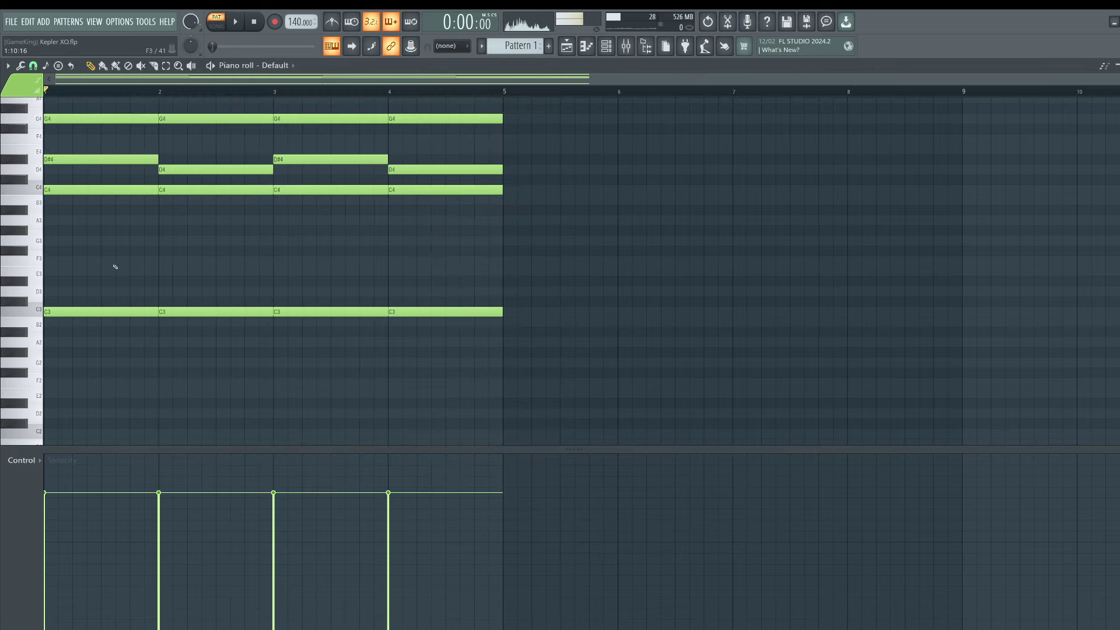
key(ctrl+Up)
key(space)
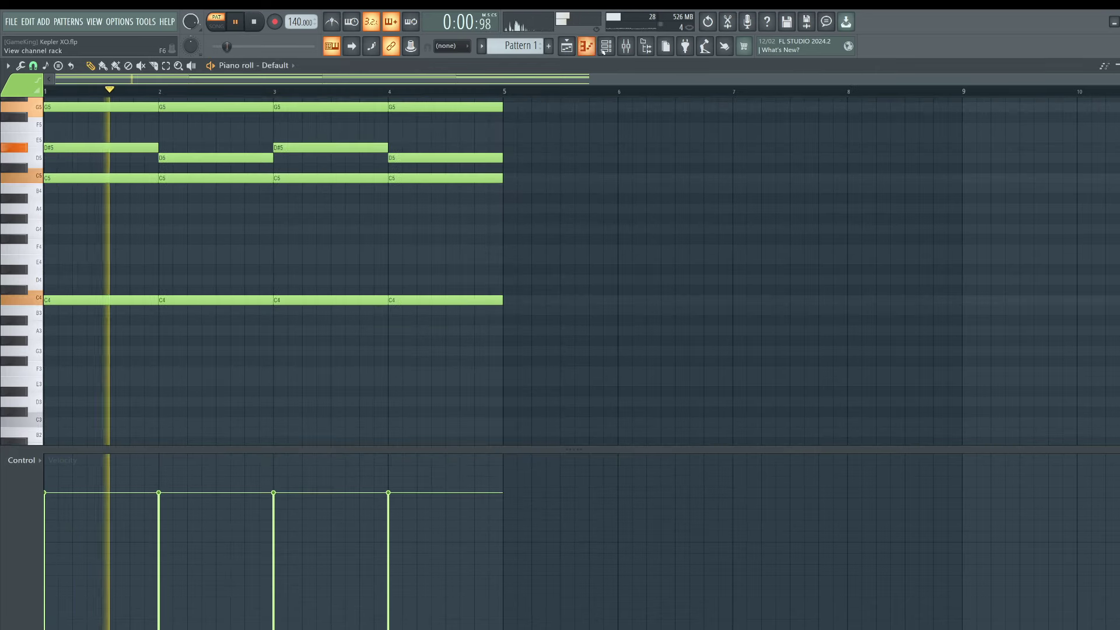
Copy the four C4 bass notes down to C3 and play the thickened progression
key(F6)
ctrl+drag(531, 287, 517, 419)
key(space)
key(space)
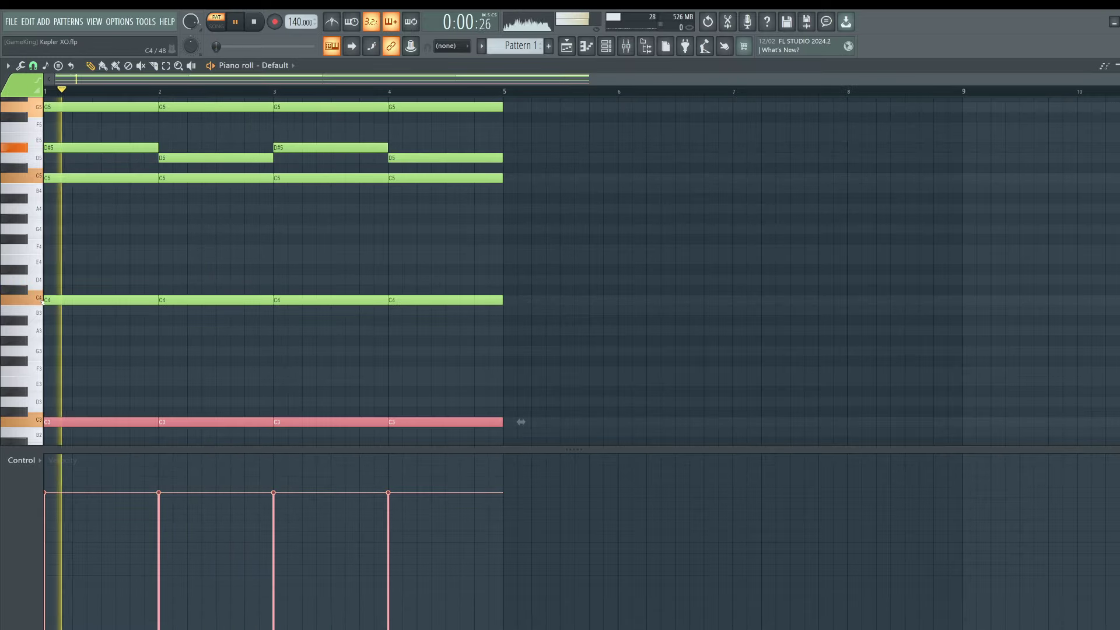
Reopen the Kepler Exo synth window during playback, listen to the chords, and stop playback
key(F6)
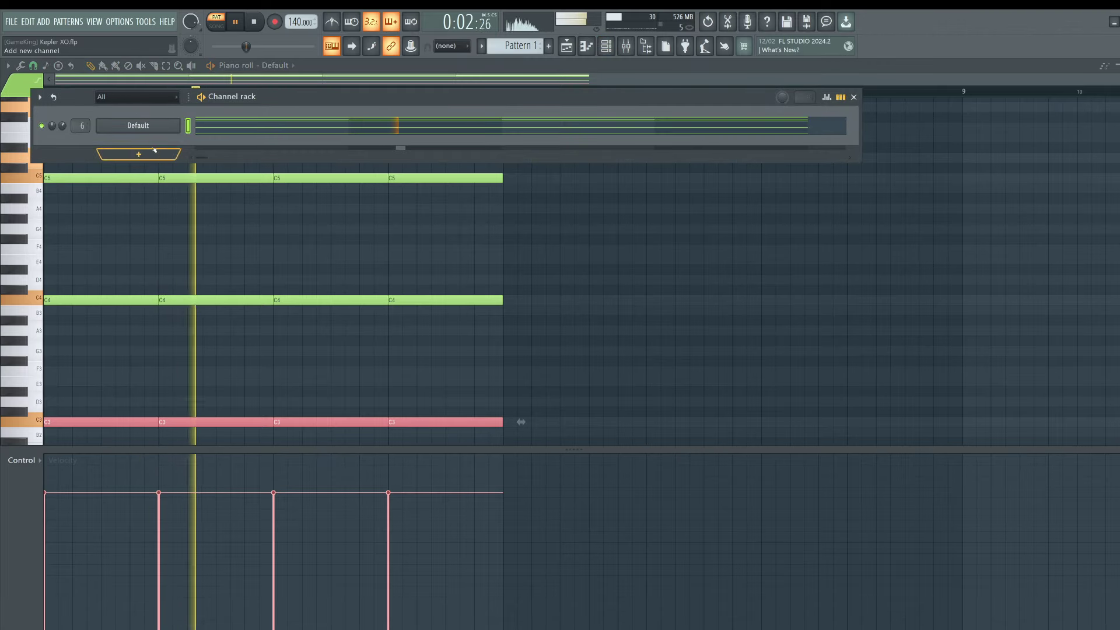
click(147, 125)
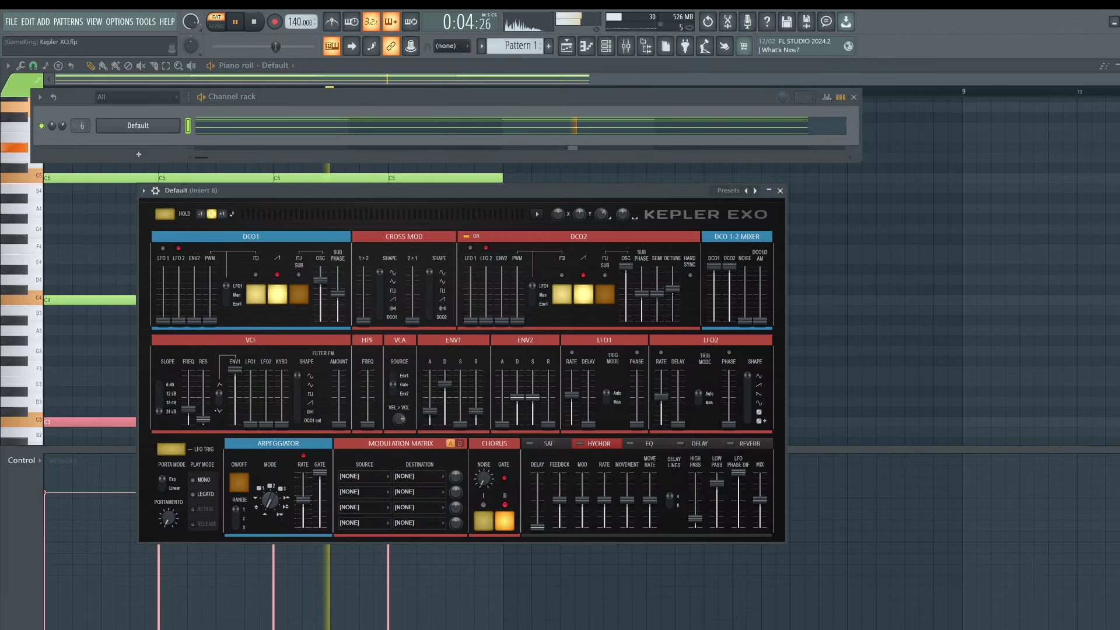
key(space)
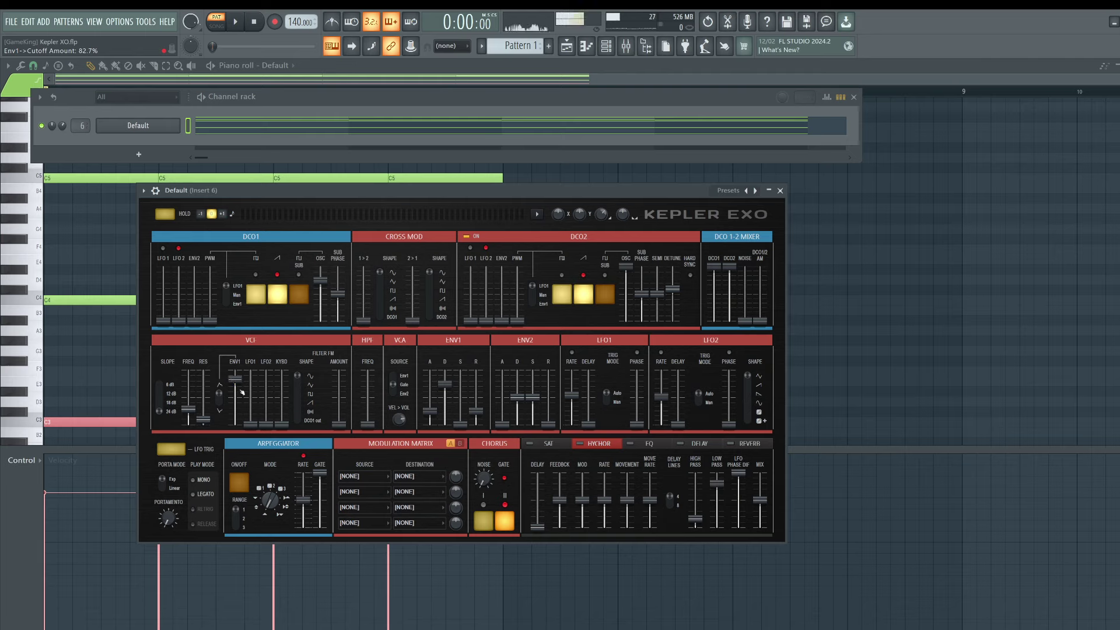
Try lower ENV1 amounts with different VCF frequencies on the chords, and return the ENV1 amount to 100%
mouse_move(234, 384)
mouse_down()
mouse_move(235, 371)
mouse_move(234, 400)
mouse_move(235, 385)
mouse_up()
key(space)
key(space)
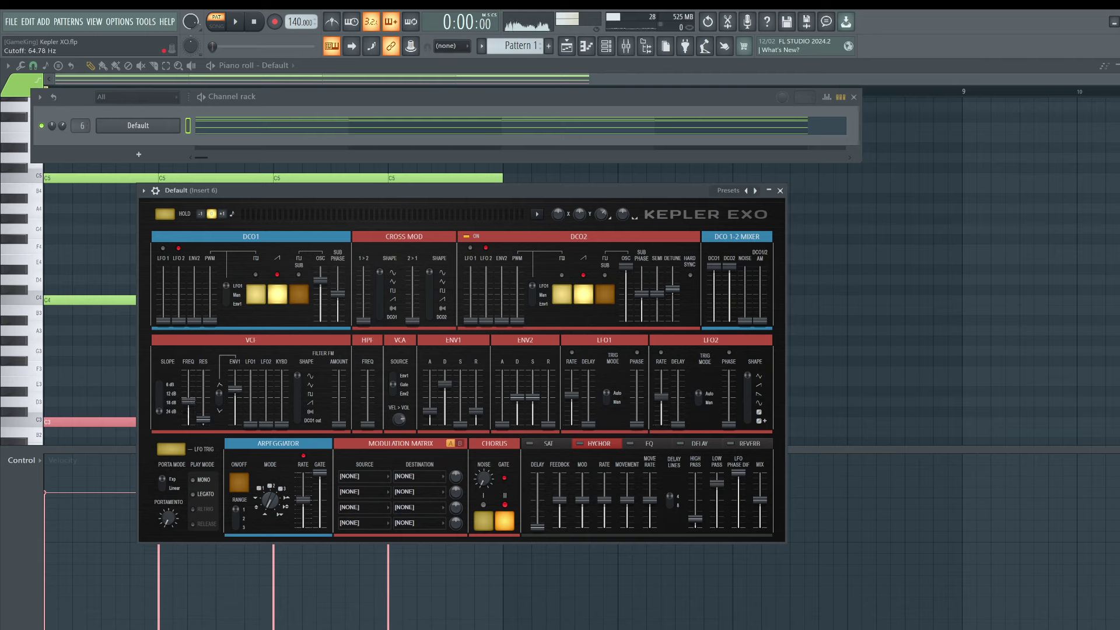
drag(188, 400, 235, 369)
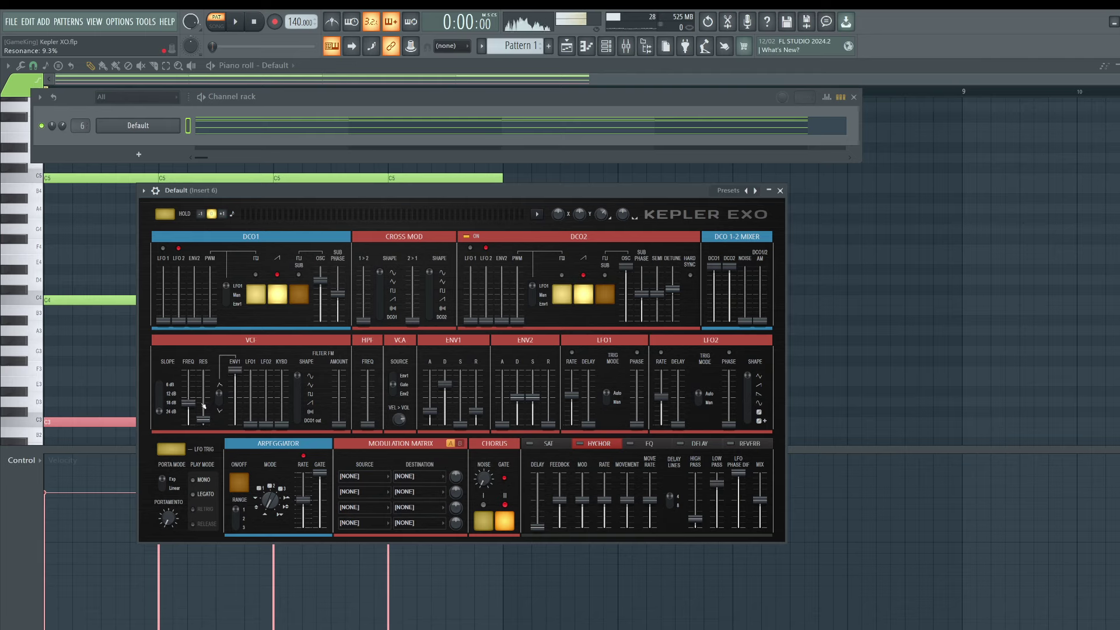
drag(188, 403, 188, 376)
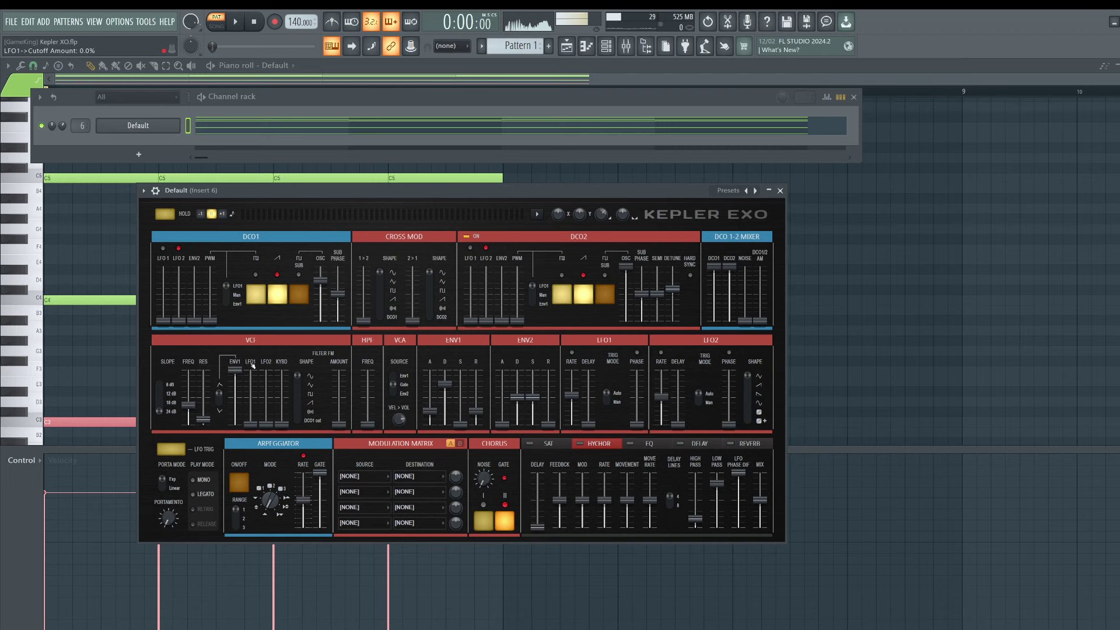
key(space)
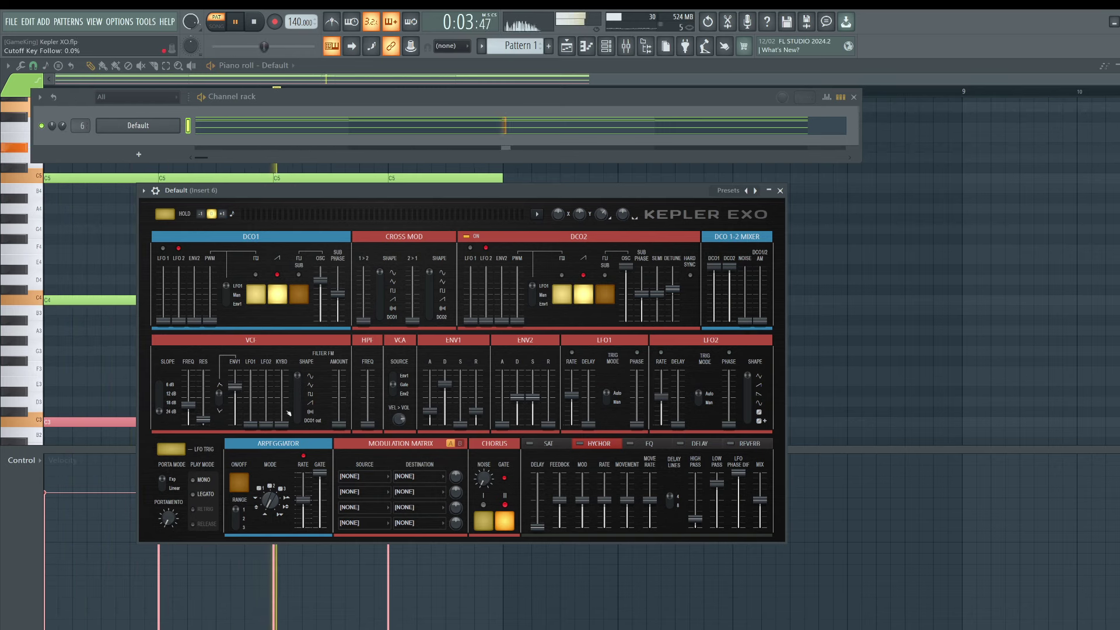
key(space)
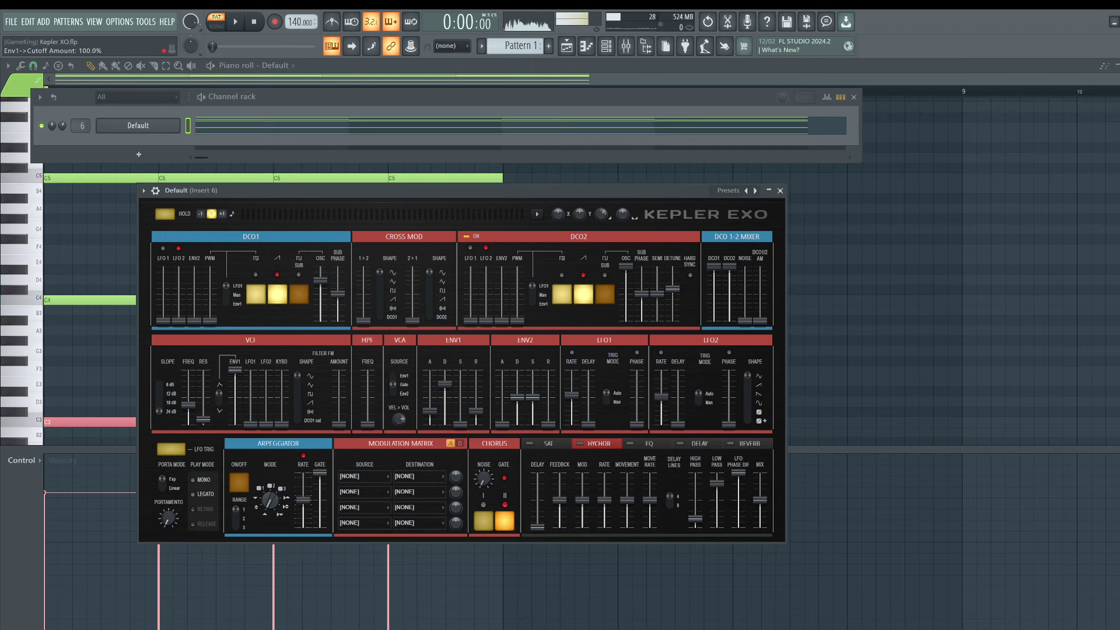
Raise the VCF frequency to maximum, and switch LFO1's rate to tempo sync with a slight rate adjustment
drag(188, 390, 188, 368)
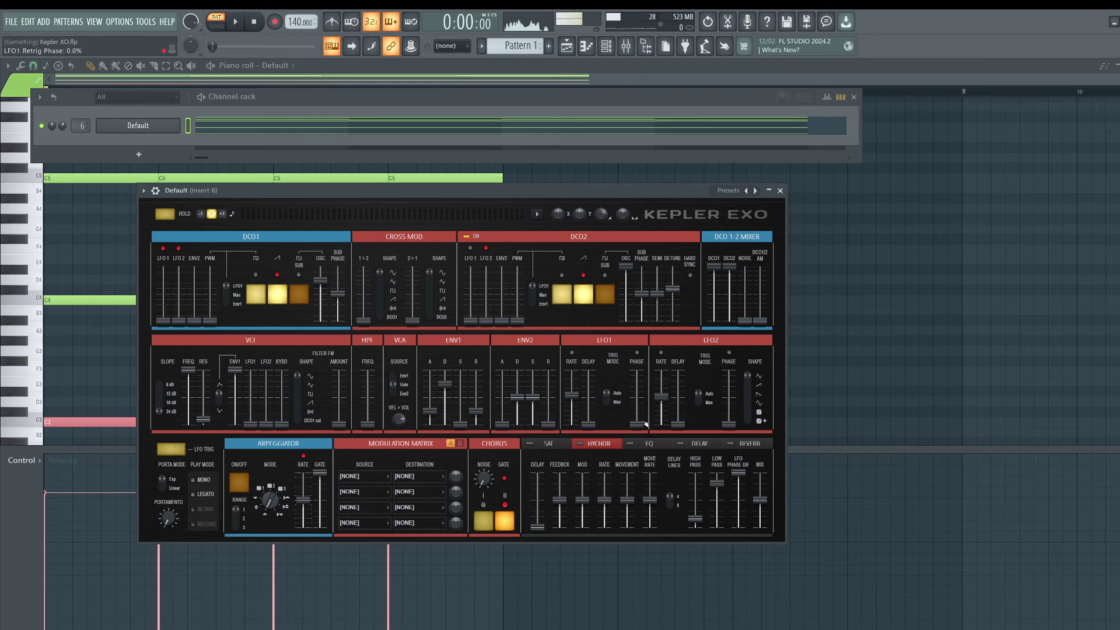
key(n)
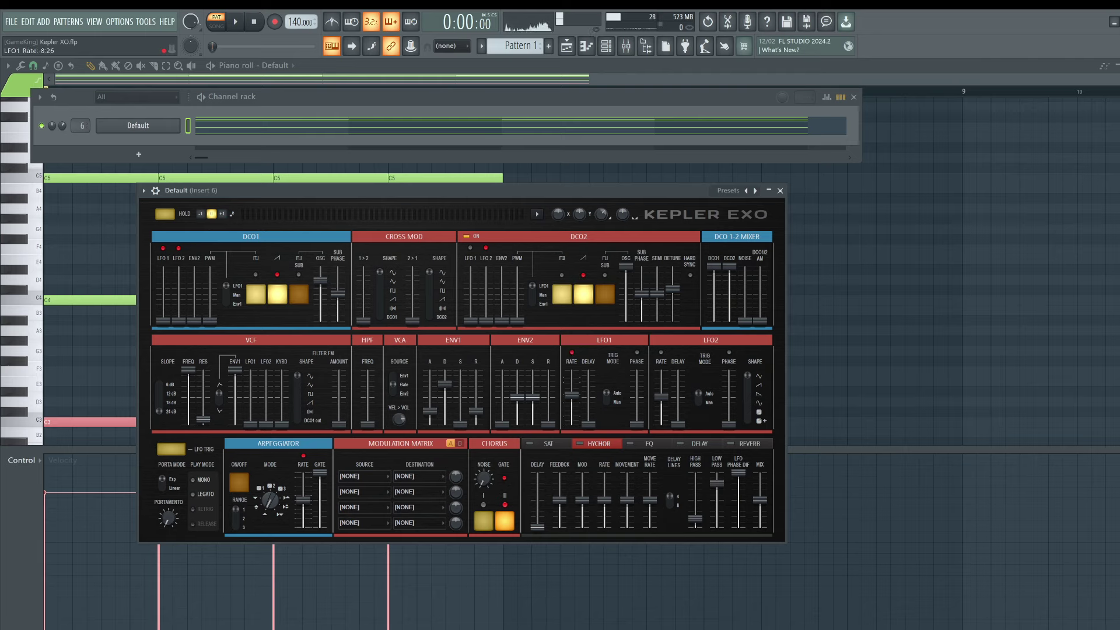
drag(571, 394, 571, 396)
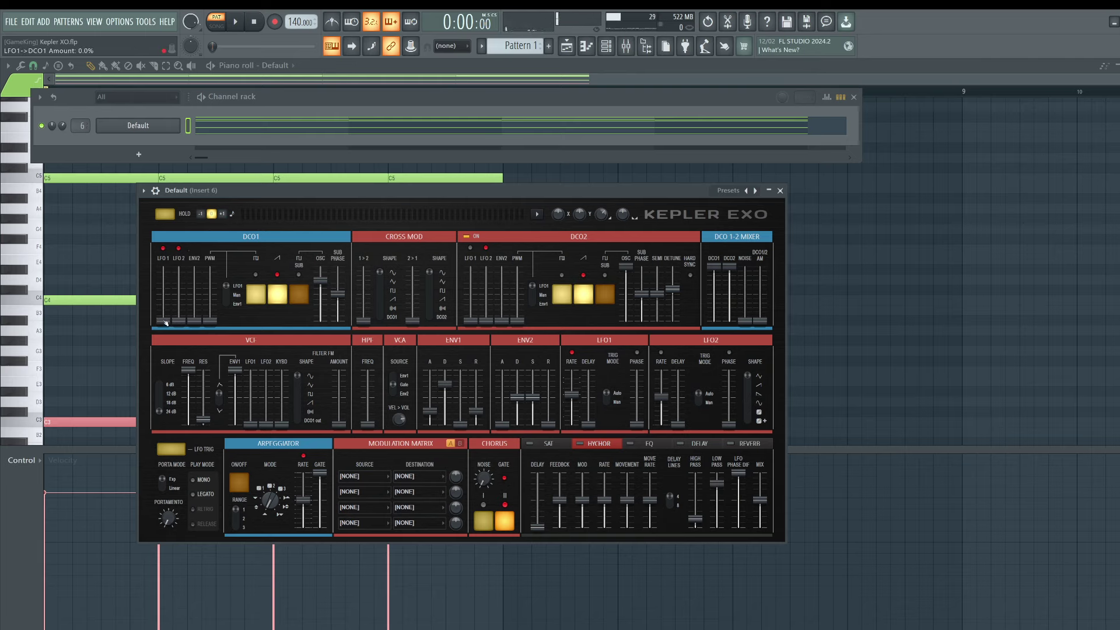
Set DCO1's LFO1 amount to 45.8%, raise LFO1's rate, and audition a single note
drag(163, 314, 166, 289)
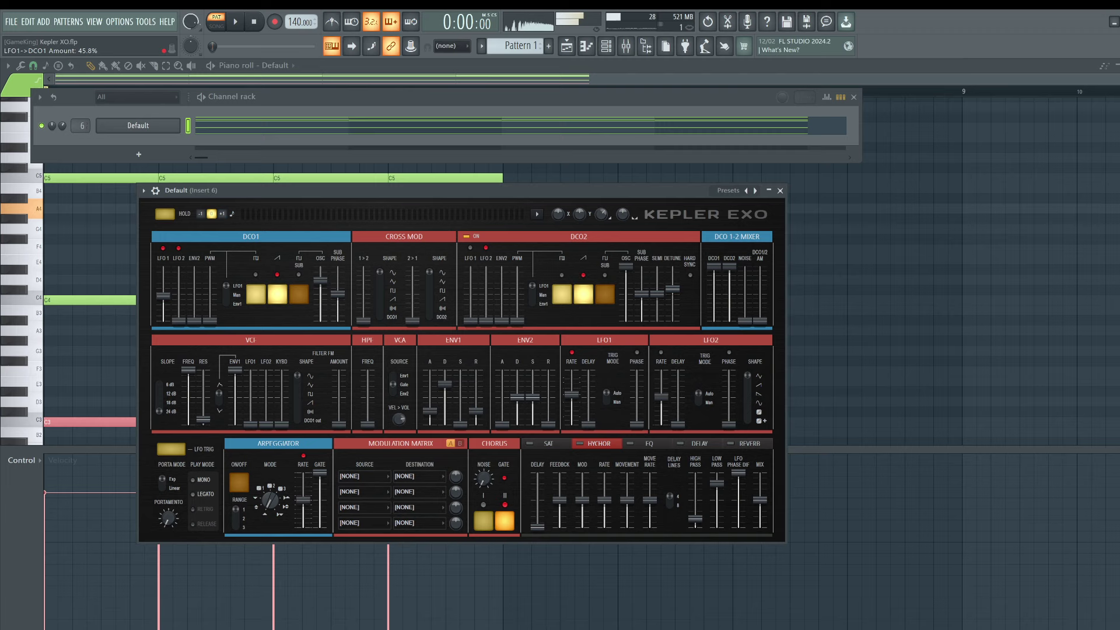
mouse_move(179, 320)
mouse_down()
mouse_move(179, 303)
mouse_move(179, 319)
mouse_up()
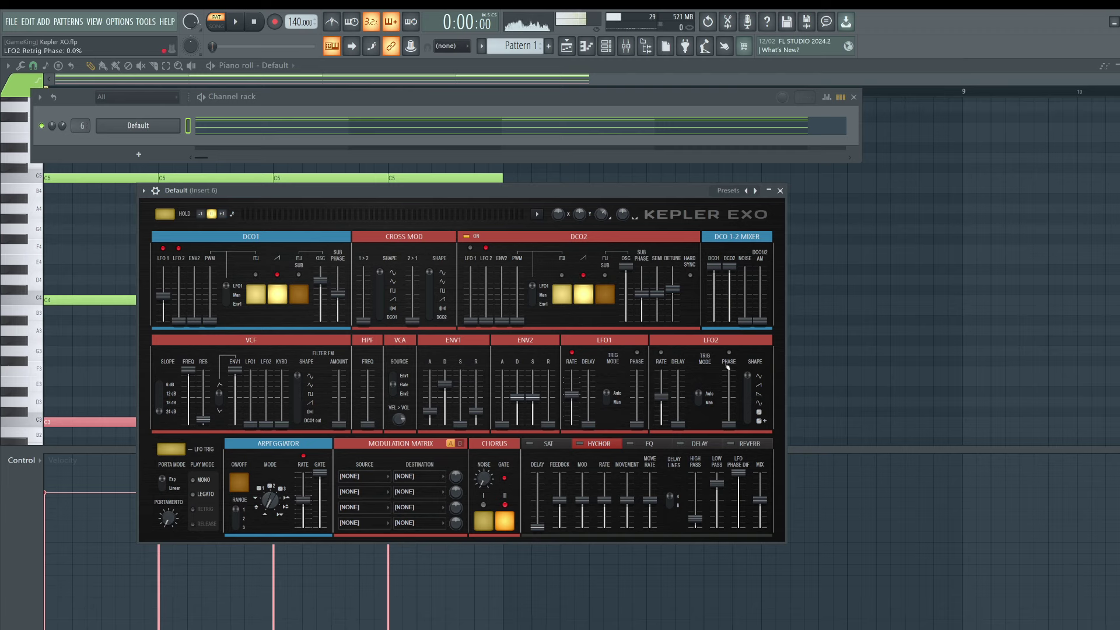
key(n)
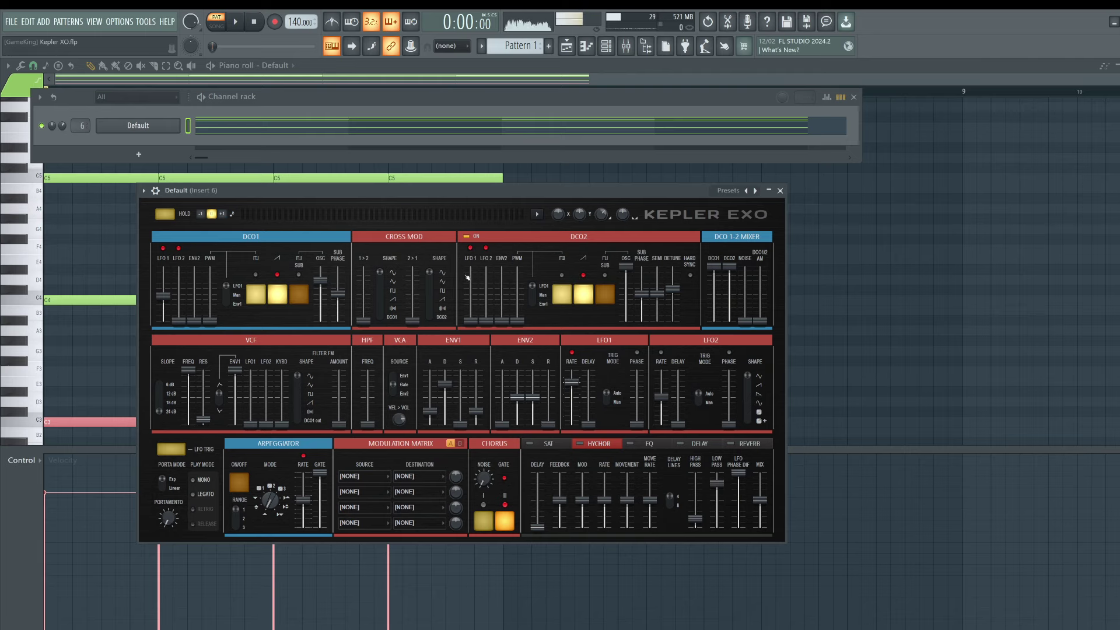
Copy DCO1's LFO1 amount to DCO2's LFO1 amount and audition the chords
right_click(163, 296)
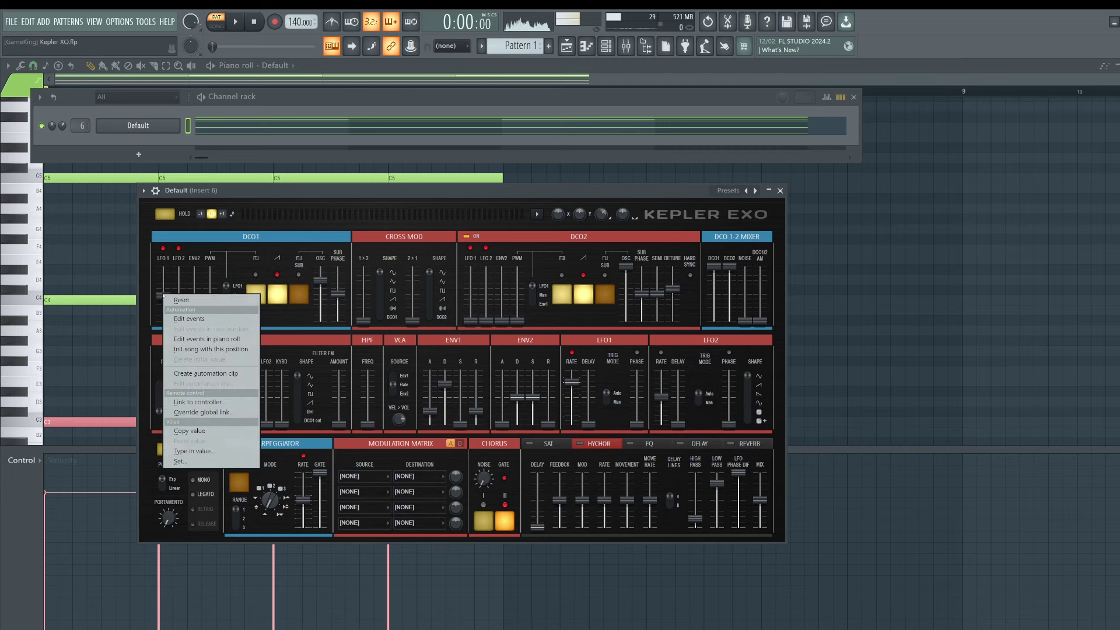
click(193, 433)
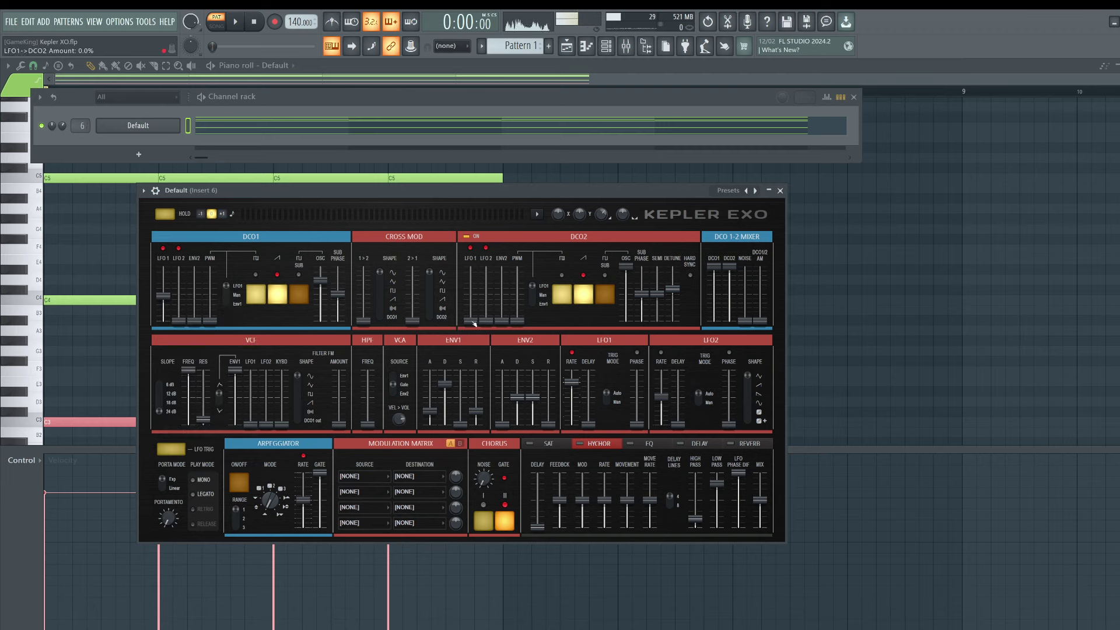
right_click(474, 324)
click(502, 469)
key(space)
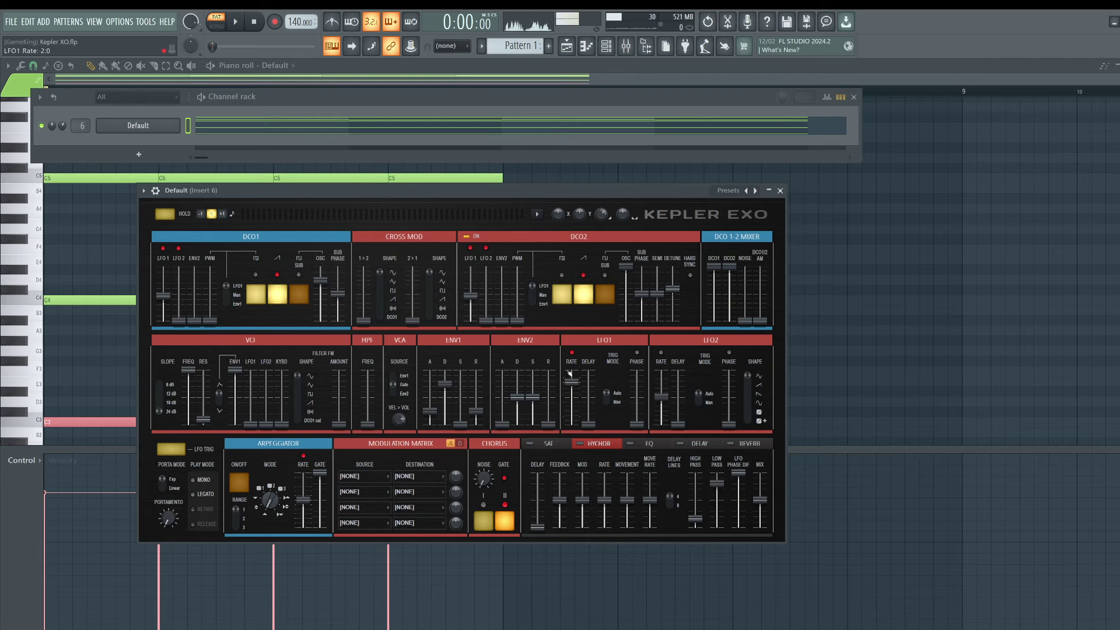
Reduce DCO2's LFO1 amount to 25%, copy that value to DCO1's LFO1 amount, and start playback
right_click(472, 308)
click(507, 444)
right_click(162, 296)
click(192, 443)
key(space)
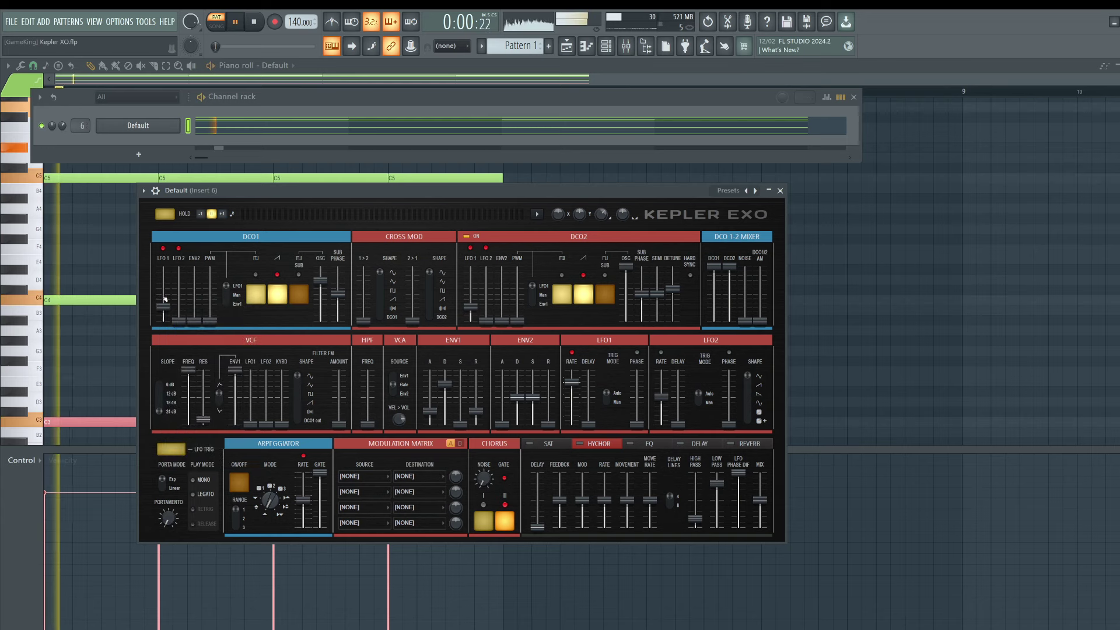
Lower the LFO1 amounts of both oscillators further, and reduce LFO1's rate below its midpoint during playback
drag(163, 305, 164, 313)
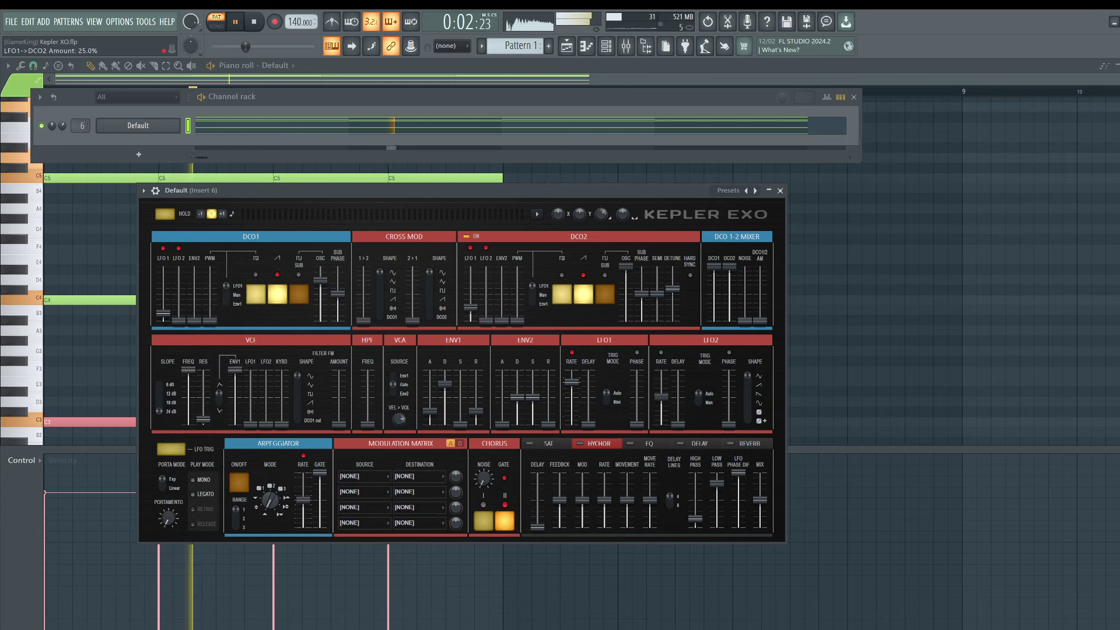
key(space)
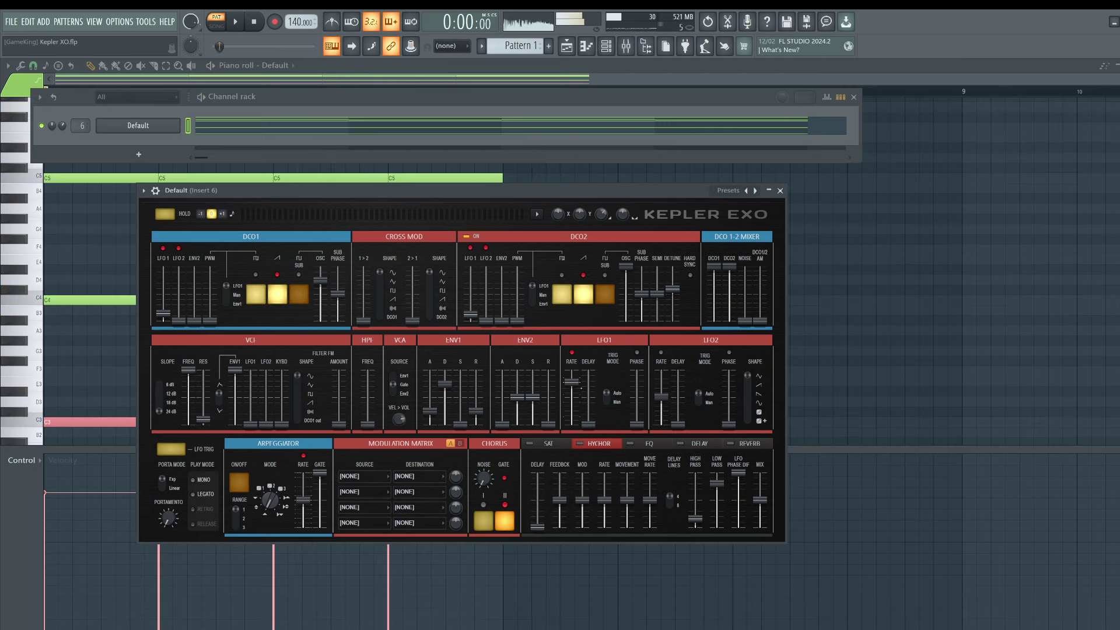
key(space)
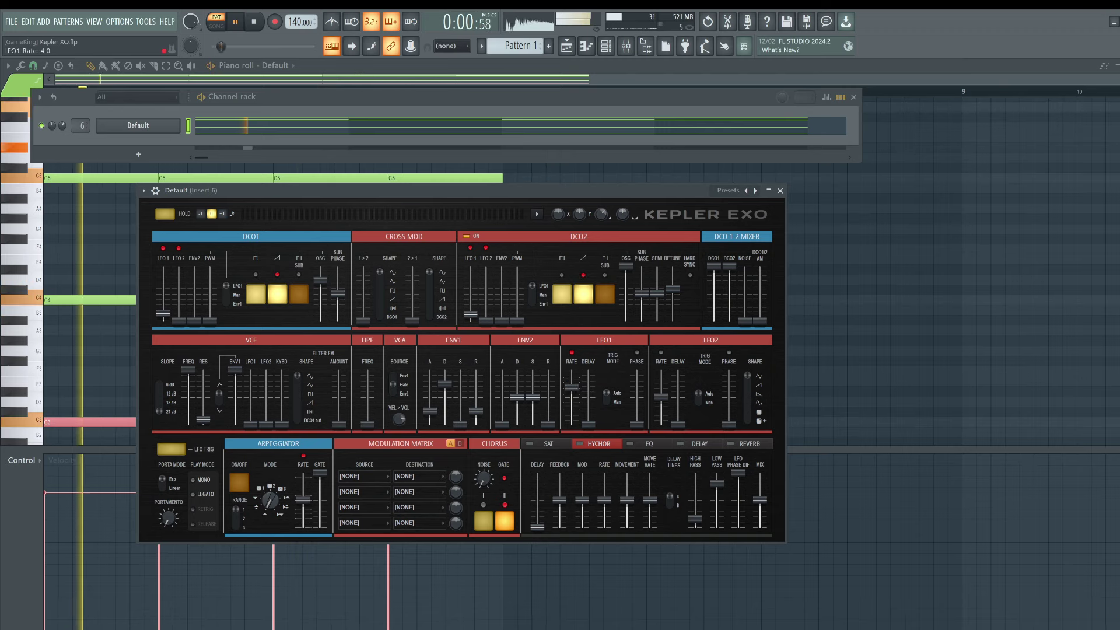
drag(576, 388, 578, 406)
key(space)
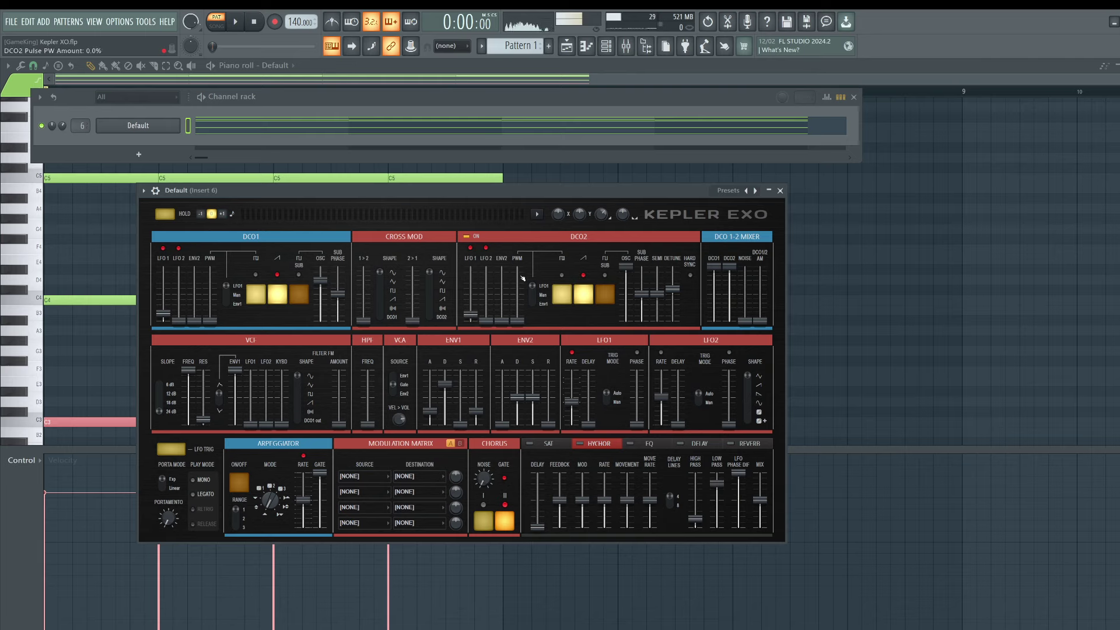
Audition the chord progression twice with the current LFO1 vibrato settings
key(space)
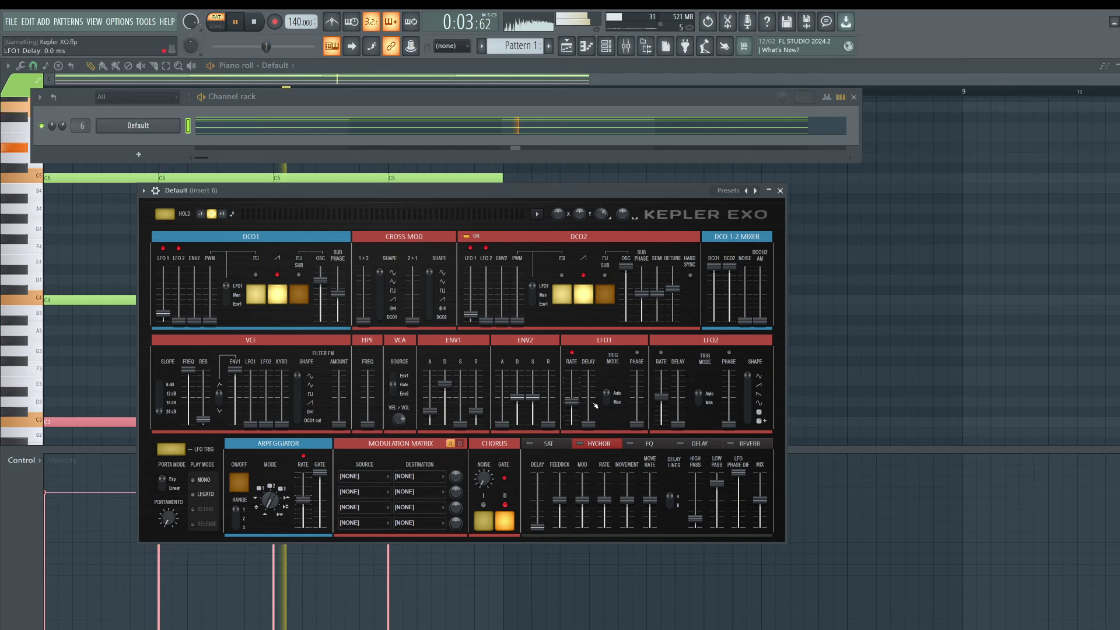
key(space)
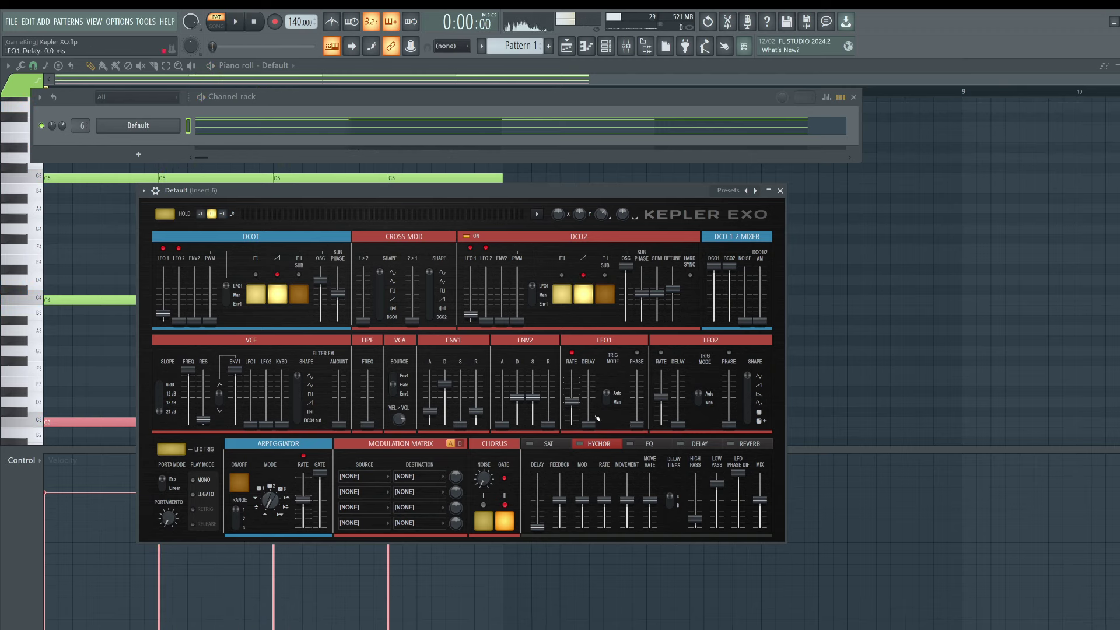
key(space)
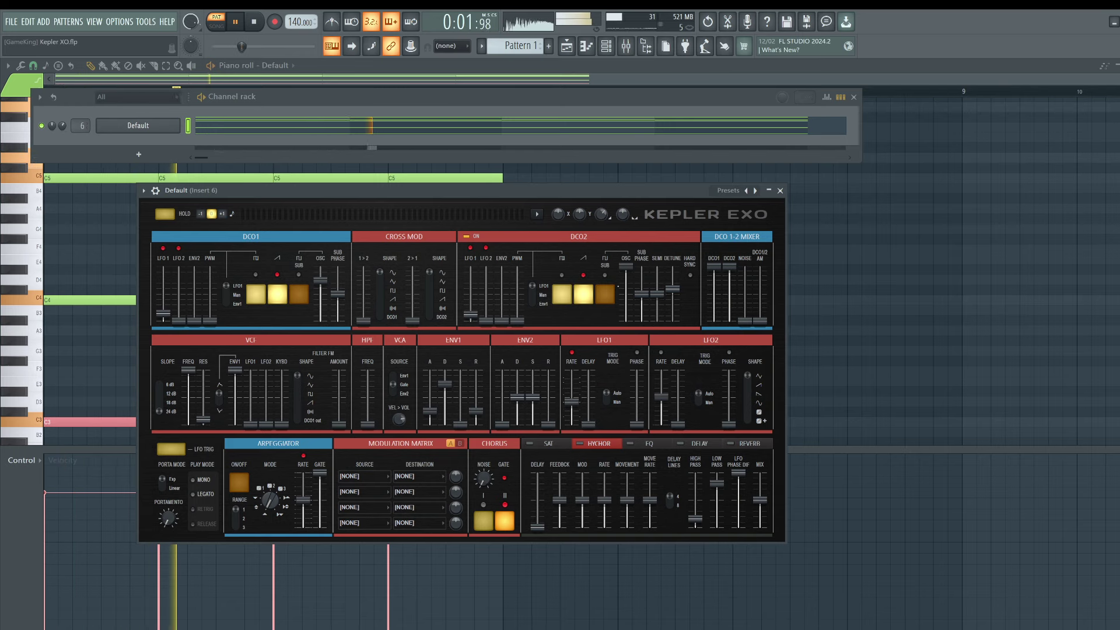
key(space)
Lower the VCF frequency below its midpoint and reduce the ENV1 amount to 72.8% during playback
drag(195, 373, 188, 401)
key(space)
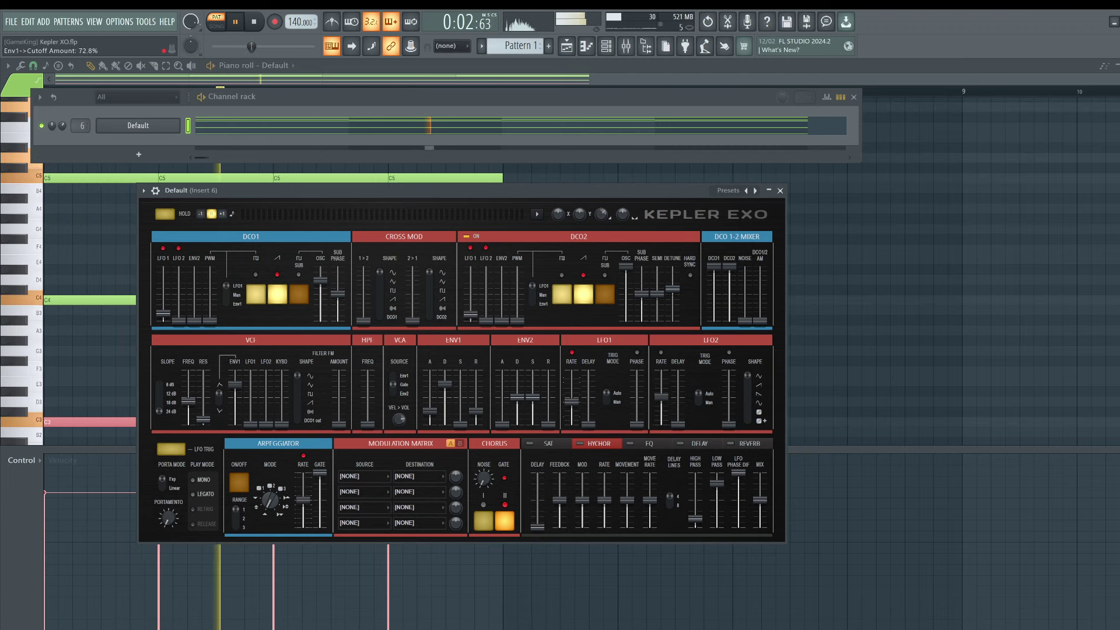
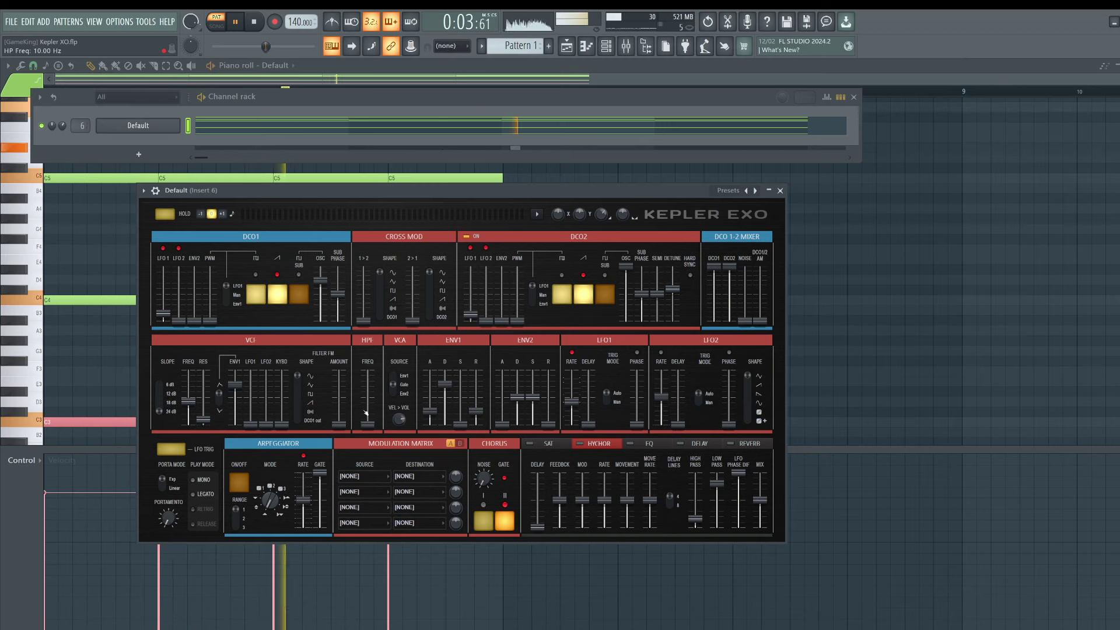
Raise the VCF's filter FM amount to 17.7%, audition the progression, and push the amount just above its midpoint
drag(368, 423, 339, 405)
key(space)
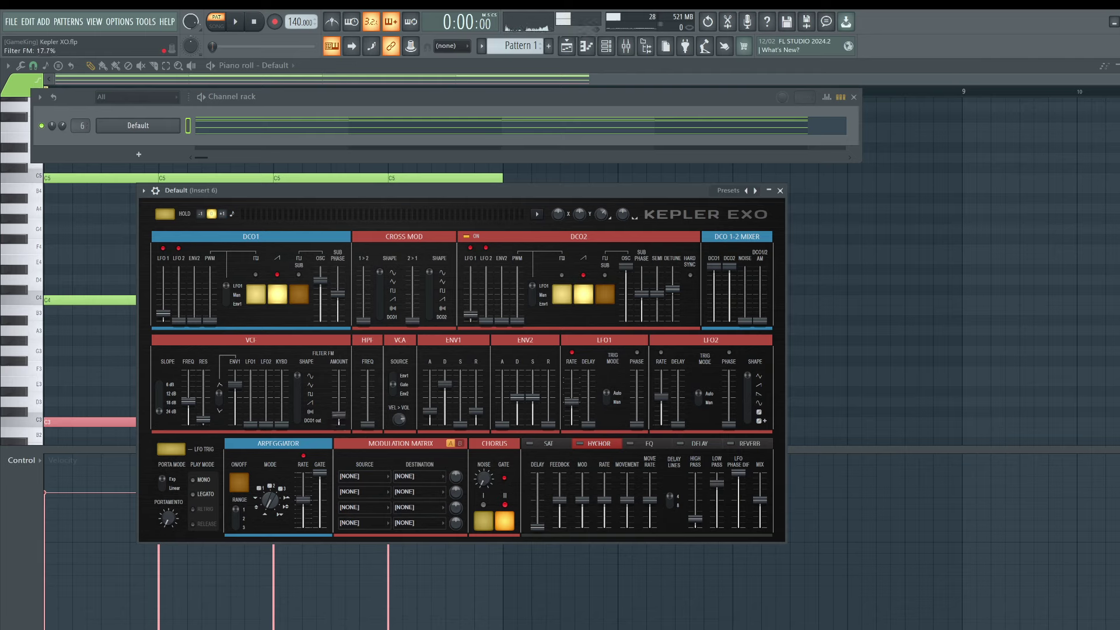
key(space)
key(space)
key(space)
mouse_move(339, 400)
mouse_down()
mouse_move(339, 411)
mouse_move(339, 394)
mouse_up()
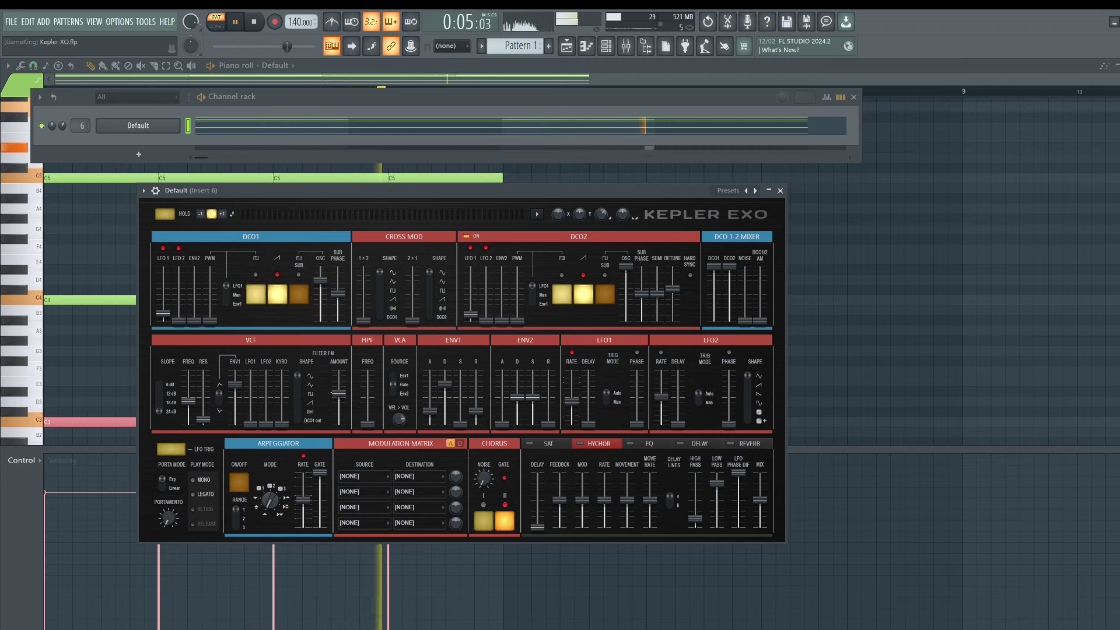
Try the Triangle, Pulse, Saw, Noise and DCO1 out filter FM shapes while auditioning the progression
click(306, 386)
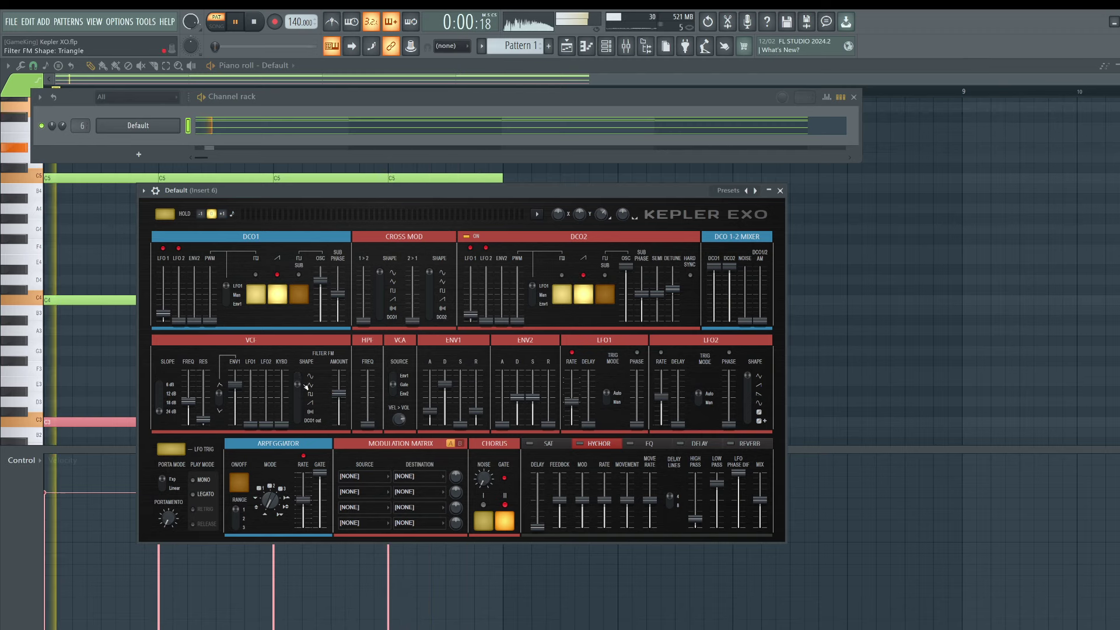
click(302, 397)
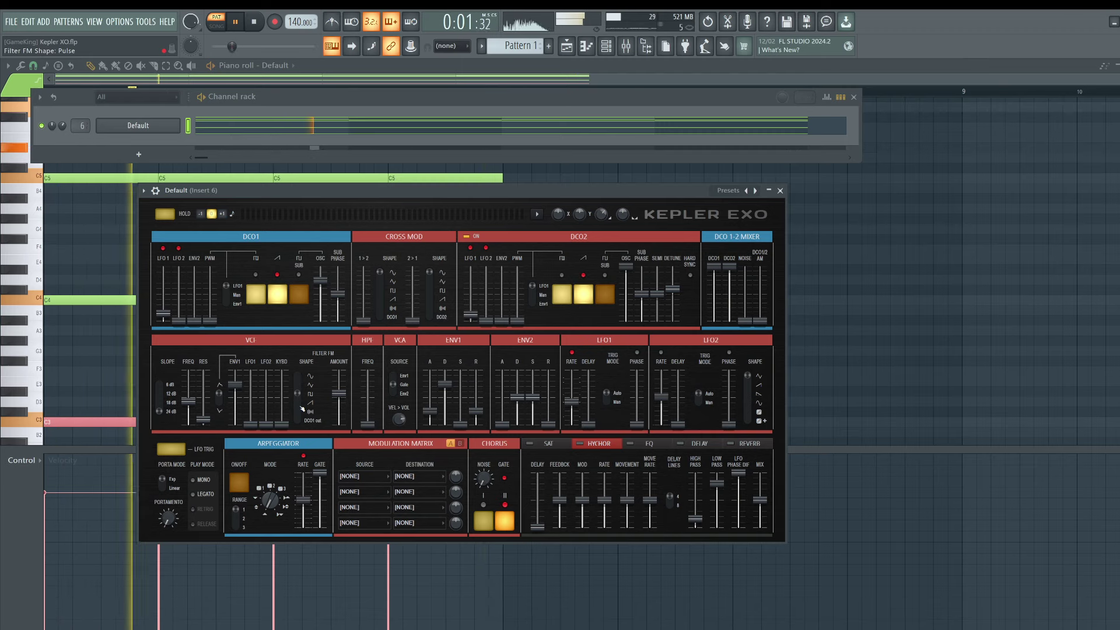
key(space)
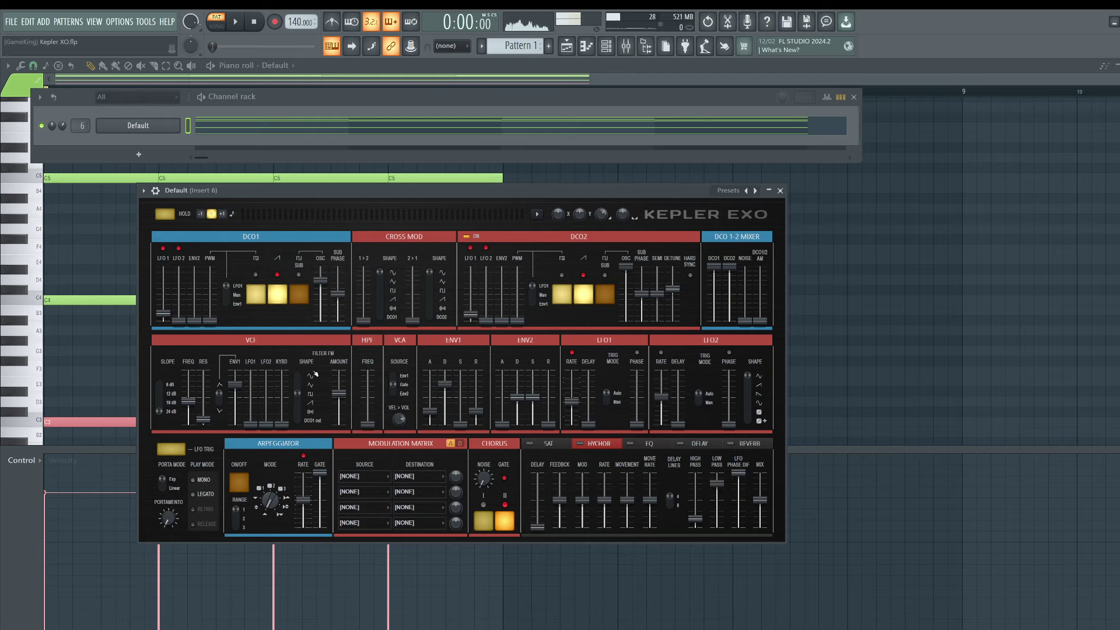
click(300, 401)
key(space)
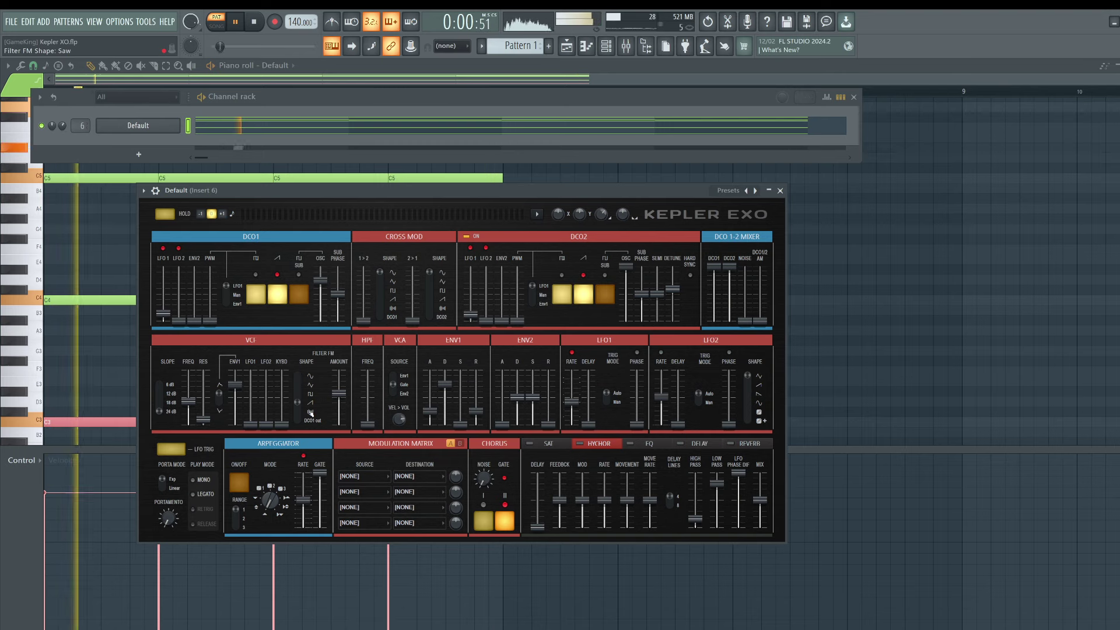
click(311, 412)
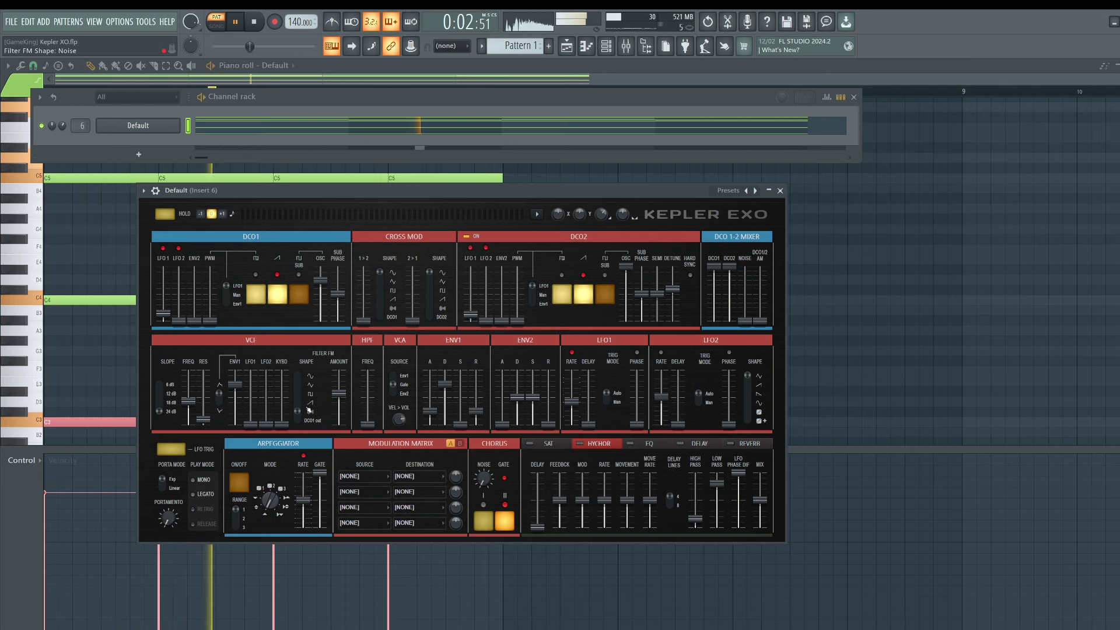
click(303, 420)
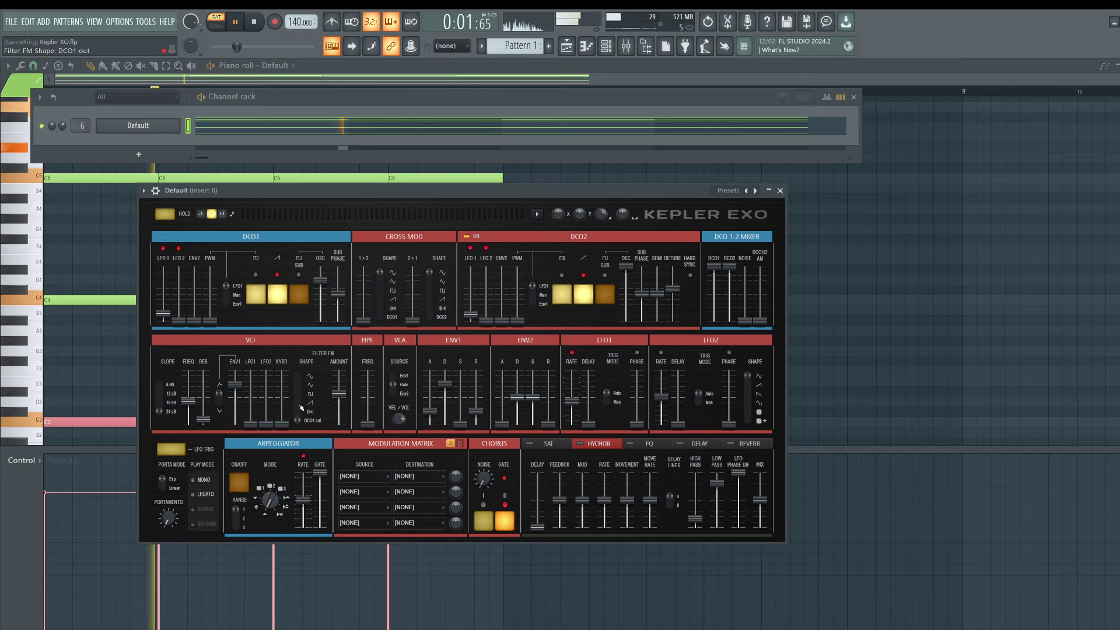
Restart playback and set the filter FM shape to Saw
key(space)
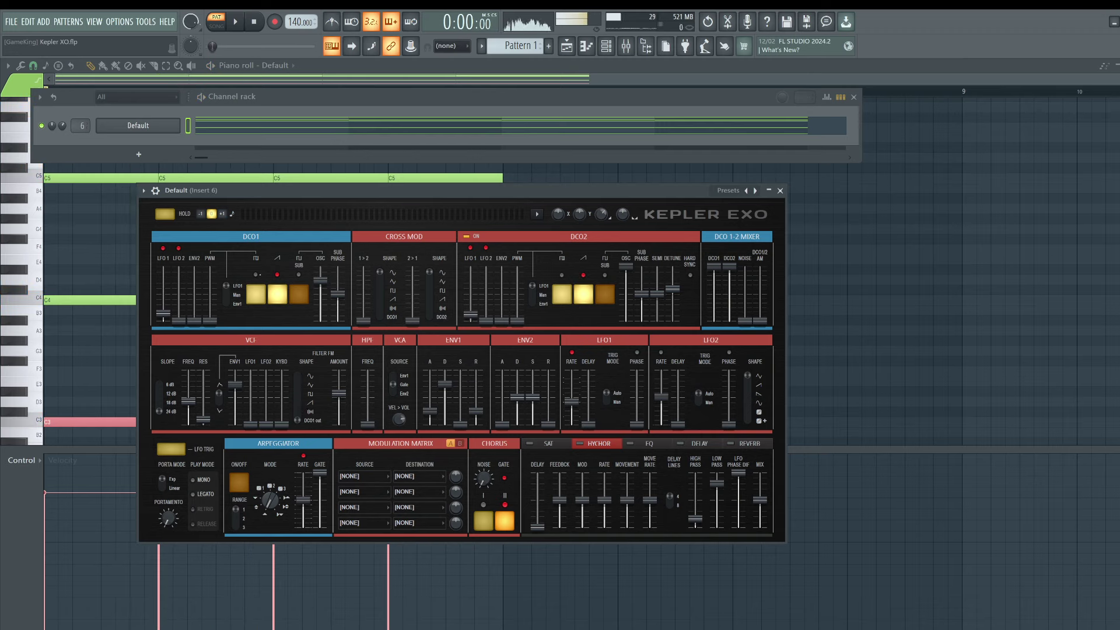
key(space)
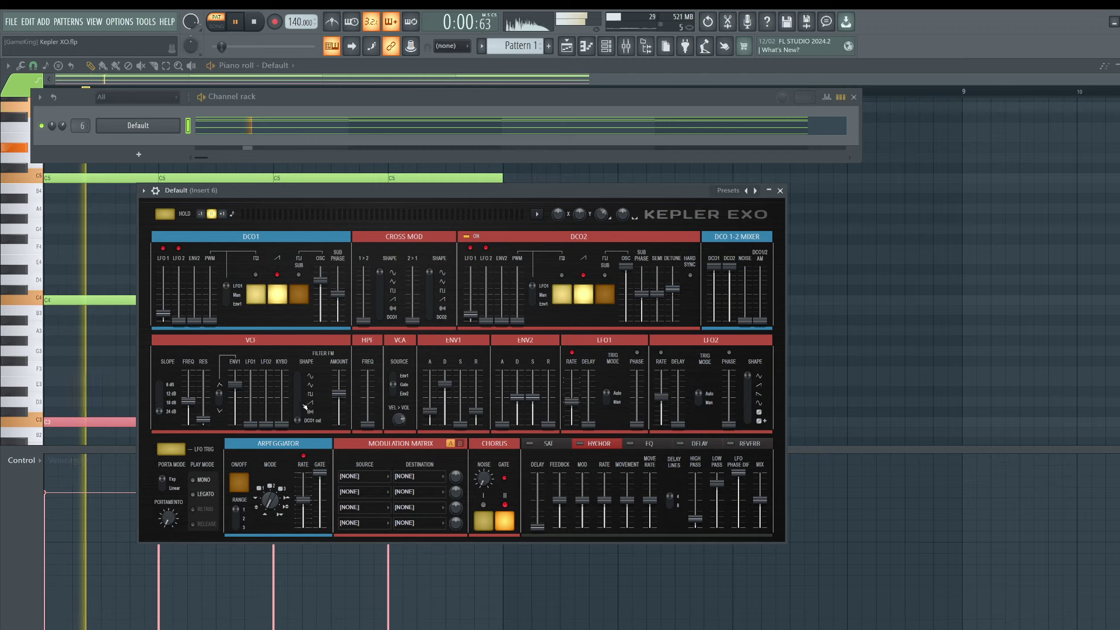
click(302, 406)
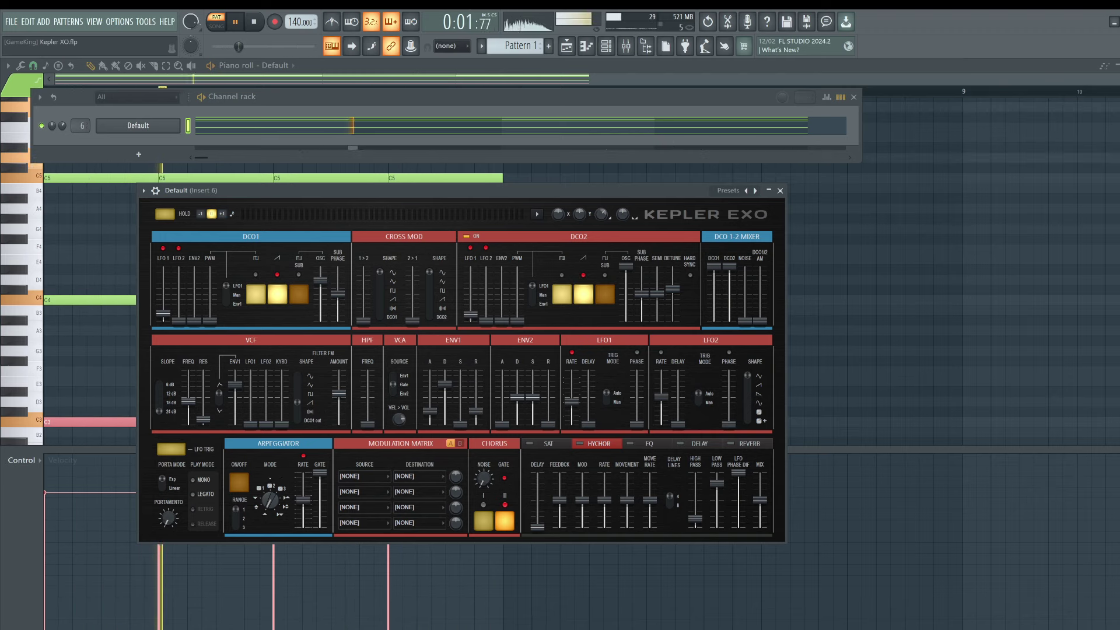
Lower the VCF's ENV1 amount to 63.3% and the filter FM amount to 40.0% during playback
drag(235, 385, 234, 391)
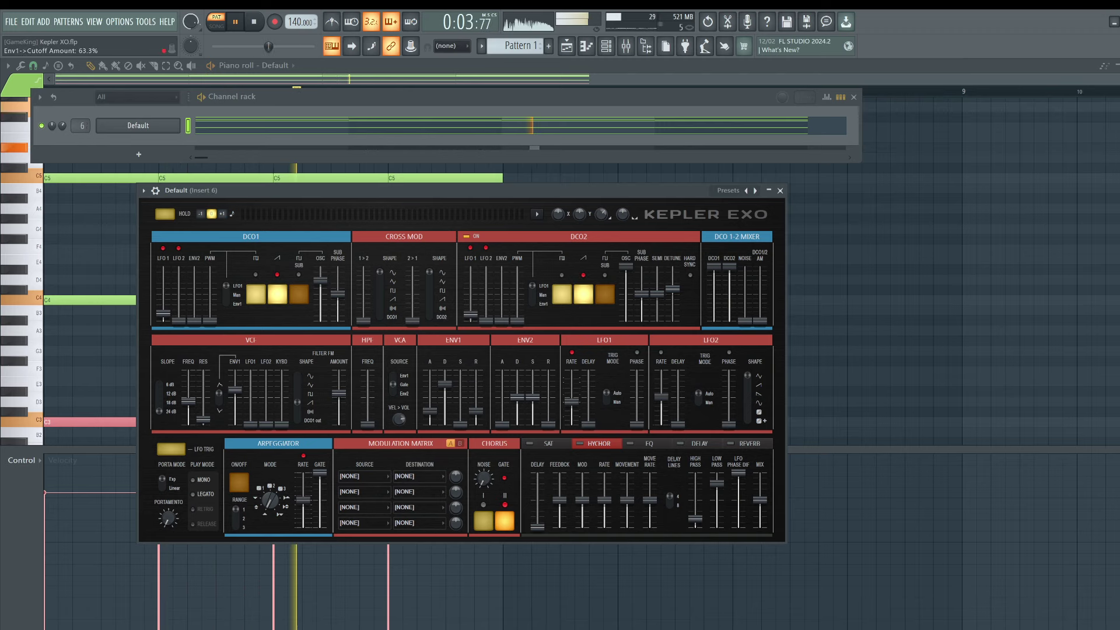
drag(339, 393, 339, 398)
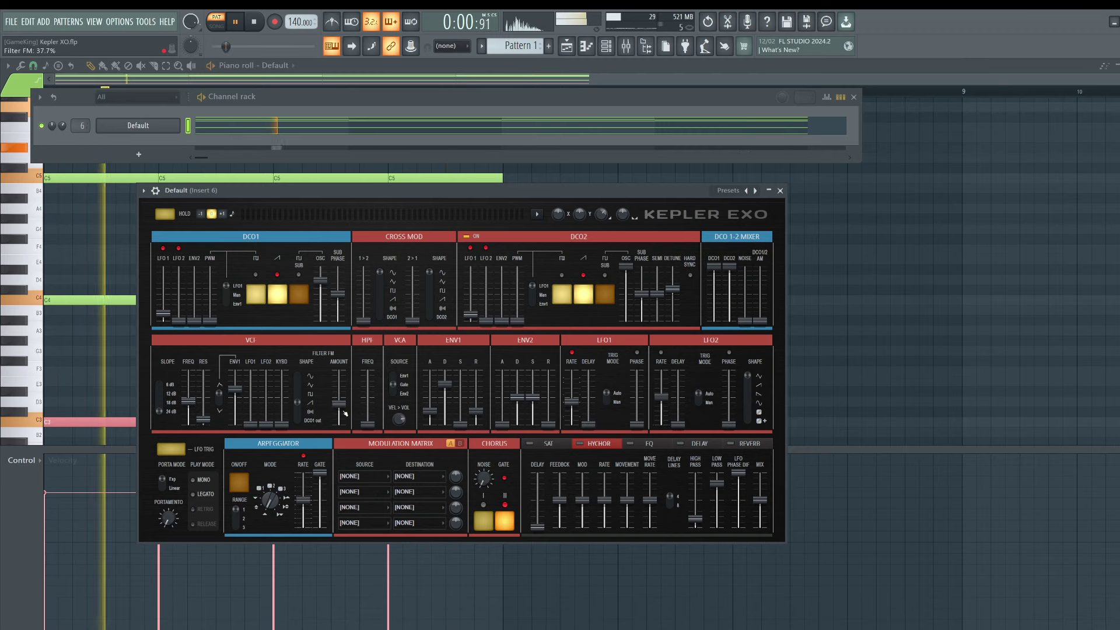
mouse_move(339, 404)
mouse_down()
mouse_move(340, 378)
mouse_move(339, 405)
mouse_up()
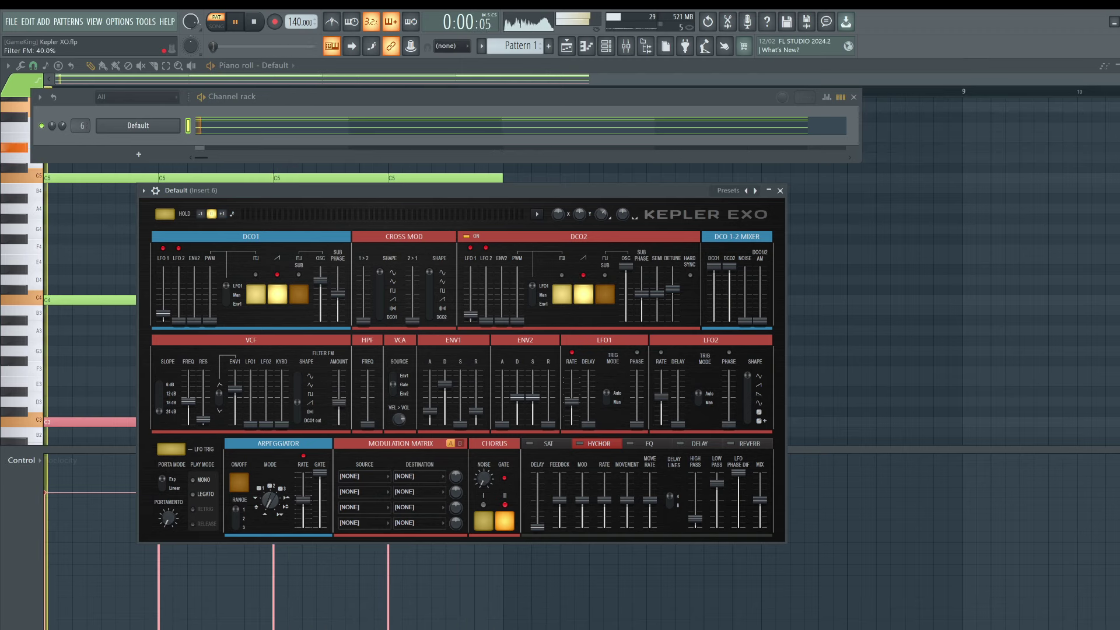
key(space)
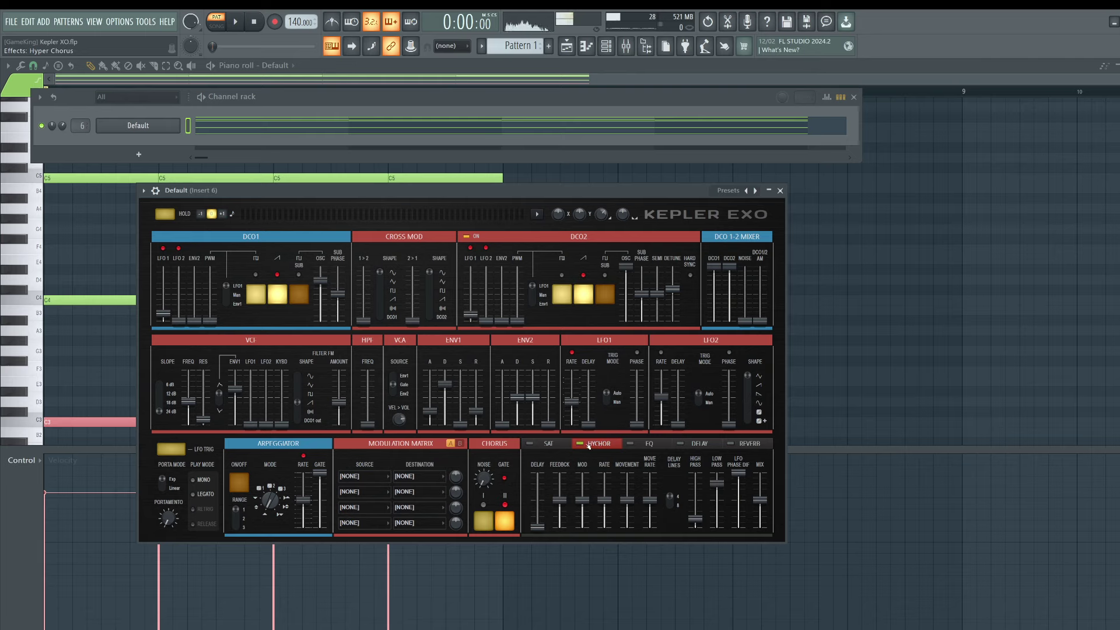
Audition the progression, switch the effects section to Reverb, and play the progression again
key(space)
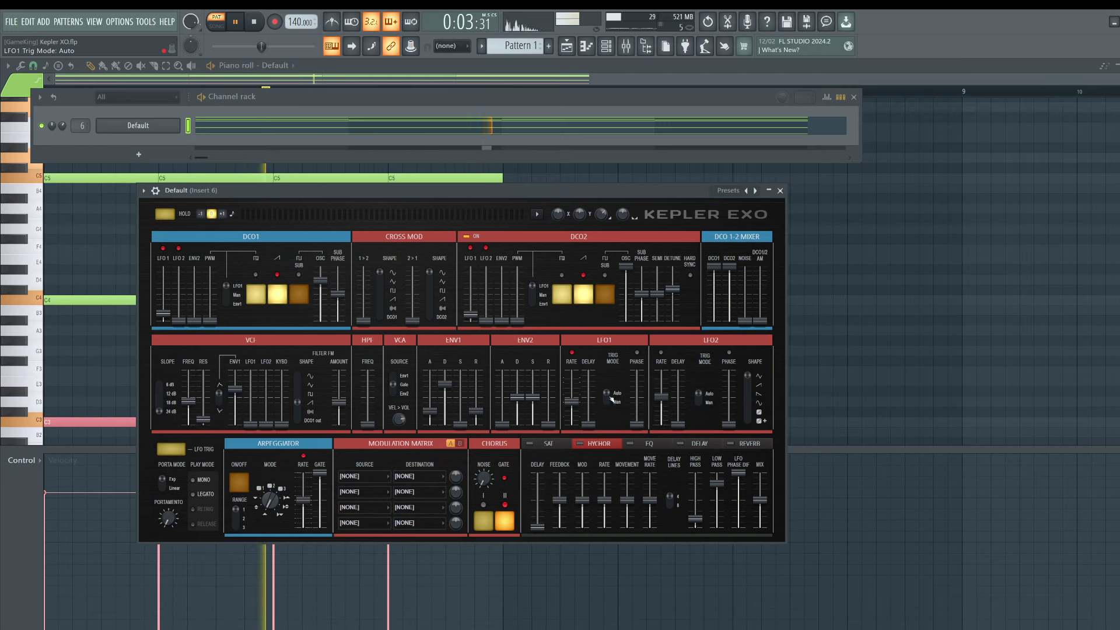
key(space)
click(747, 445)
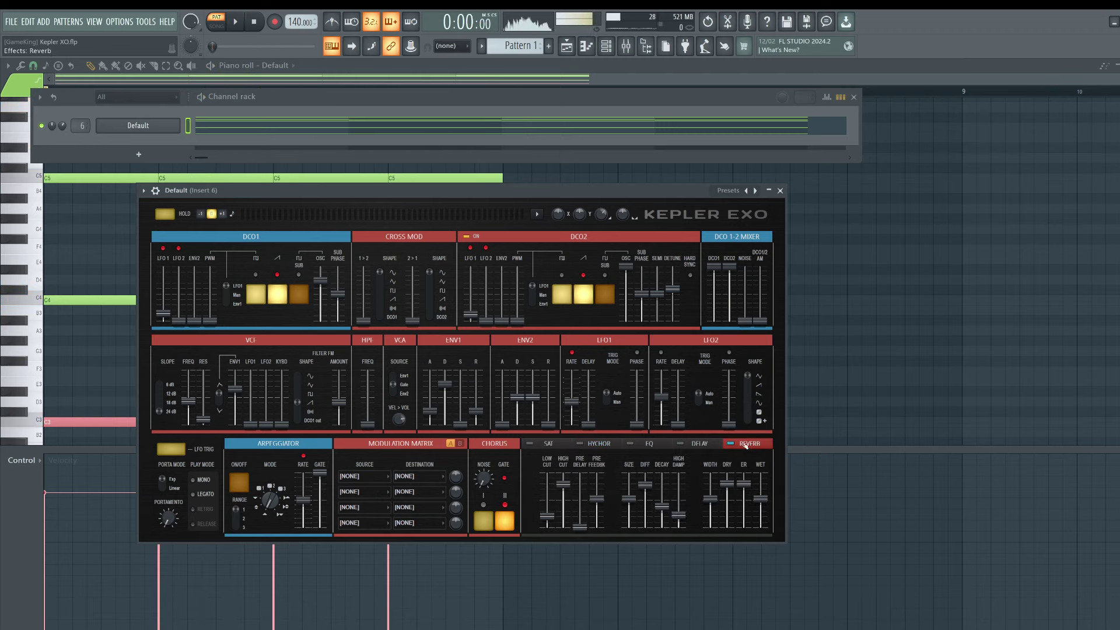
key(space)
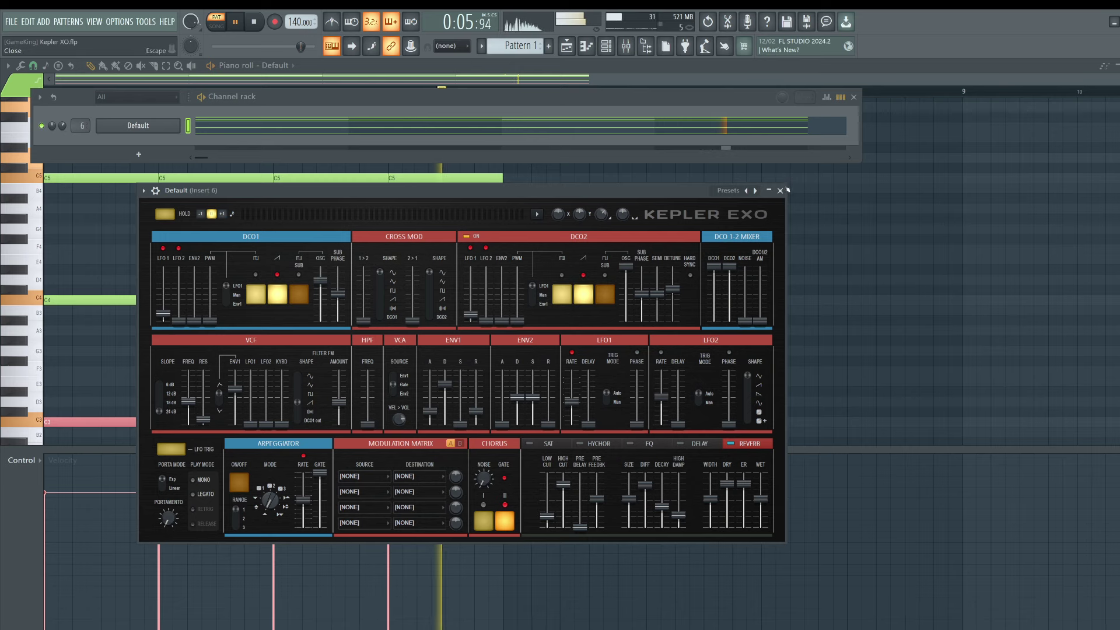
Open the mixer during playback, with the Default channel's synth window reopened beside it, and stop playback
click(780, 191)
key(F9)
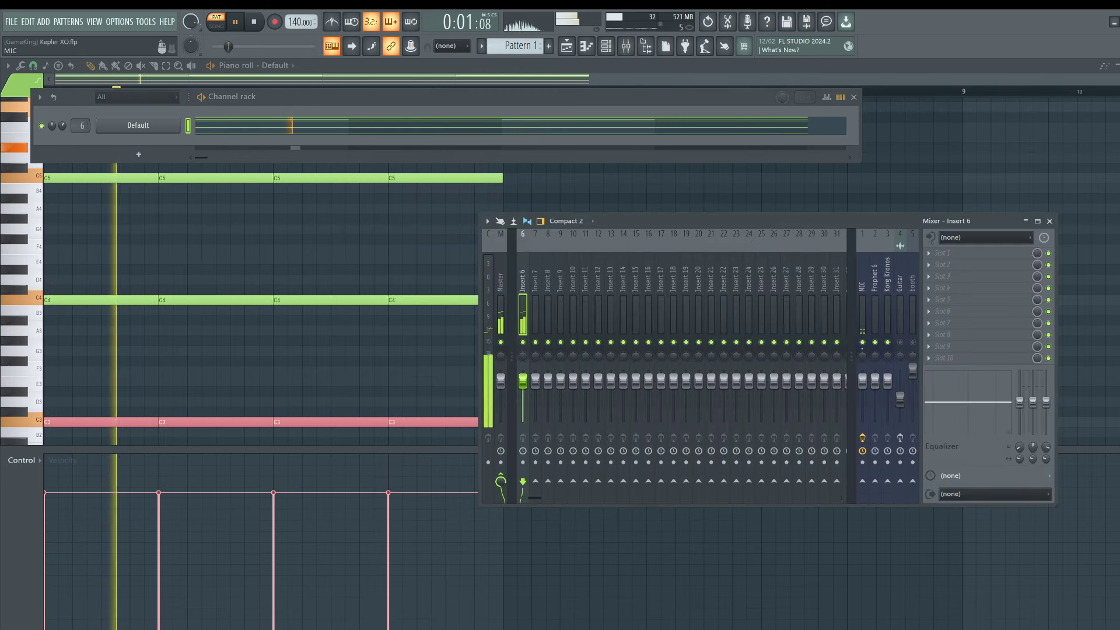
click(167, 128)
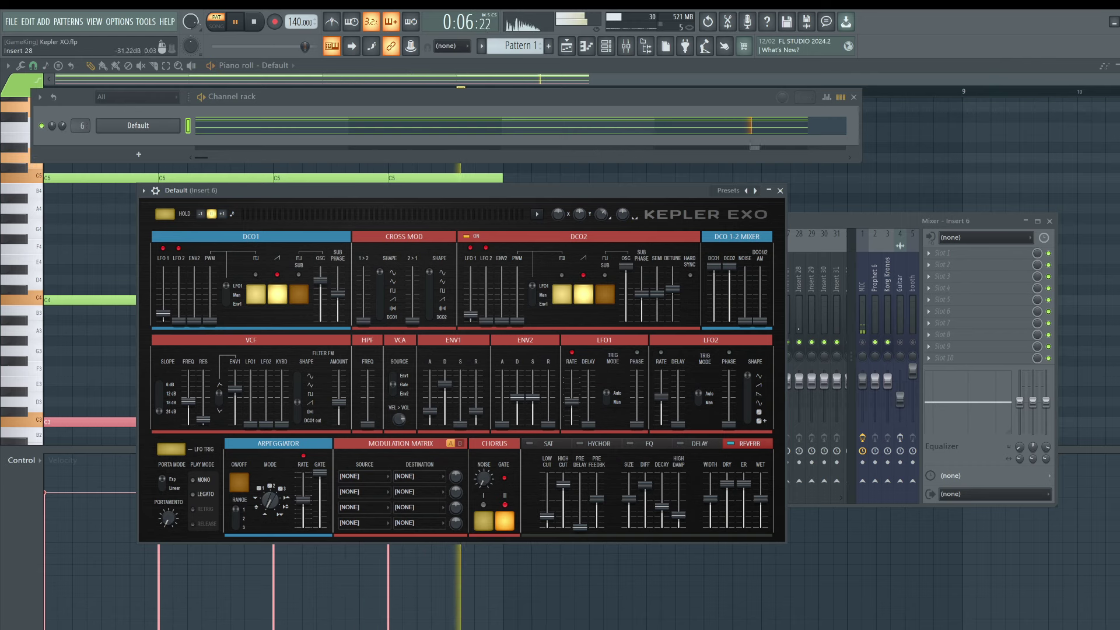
key(F9)
click(396, 189)
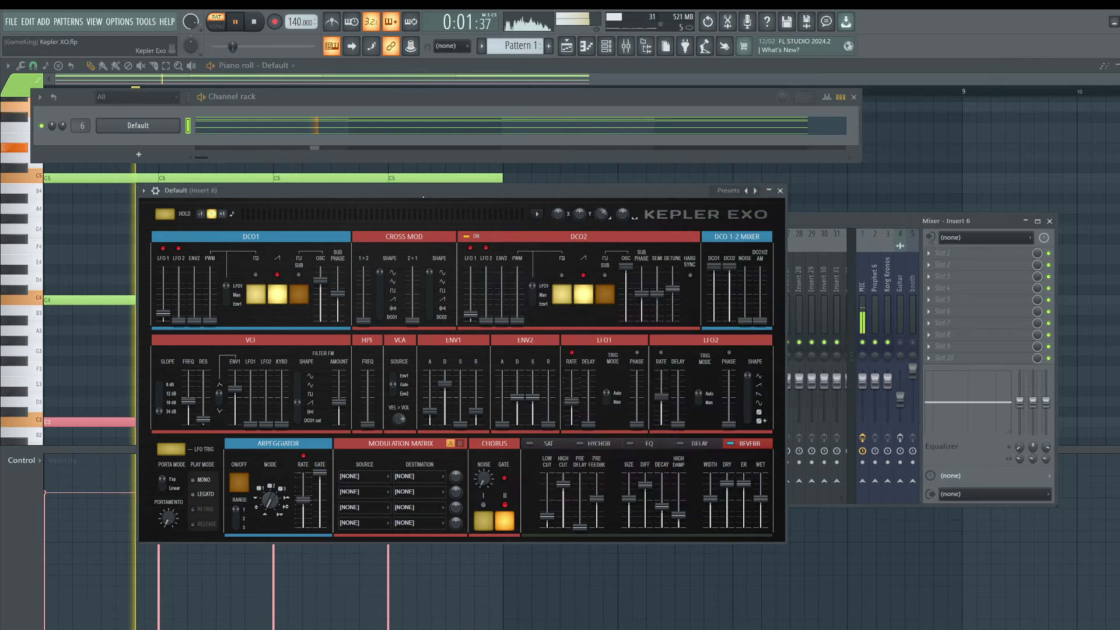
key(space)
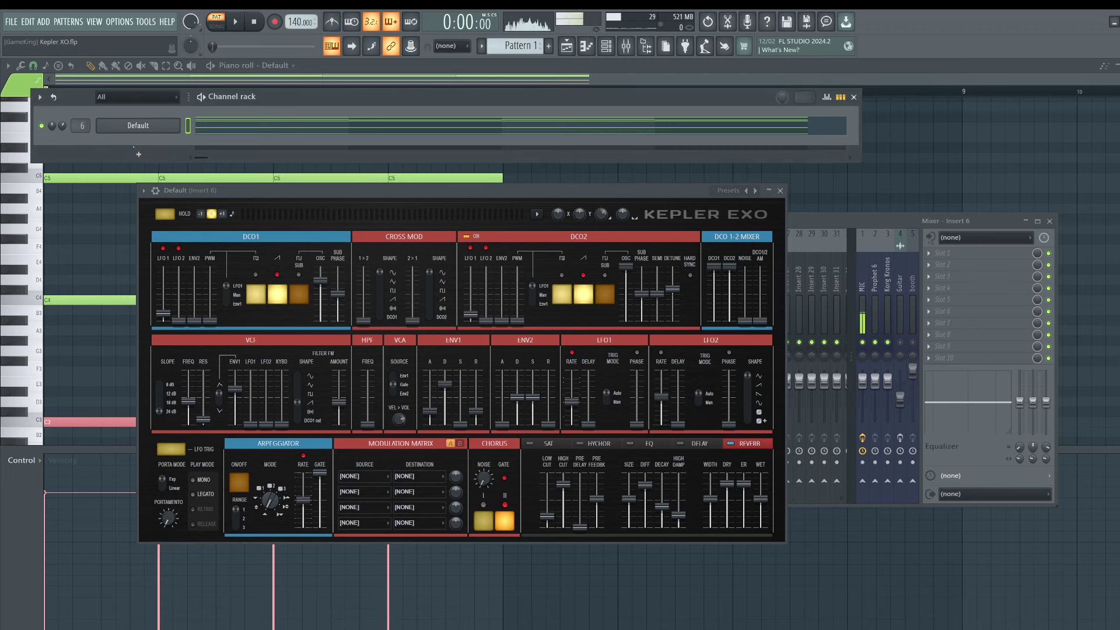
Add a second Kepler Exo channel, close both synth windows, and route the new channel to mixer track 7
click(139, 154)
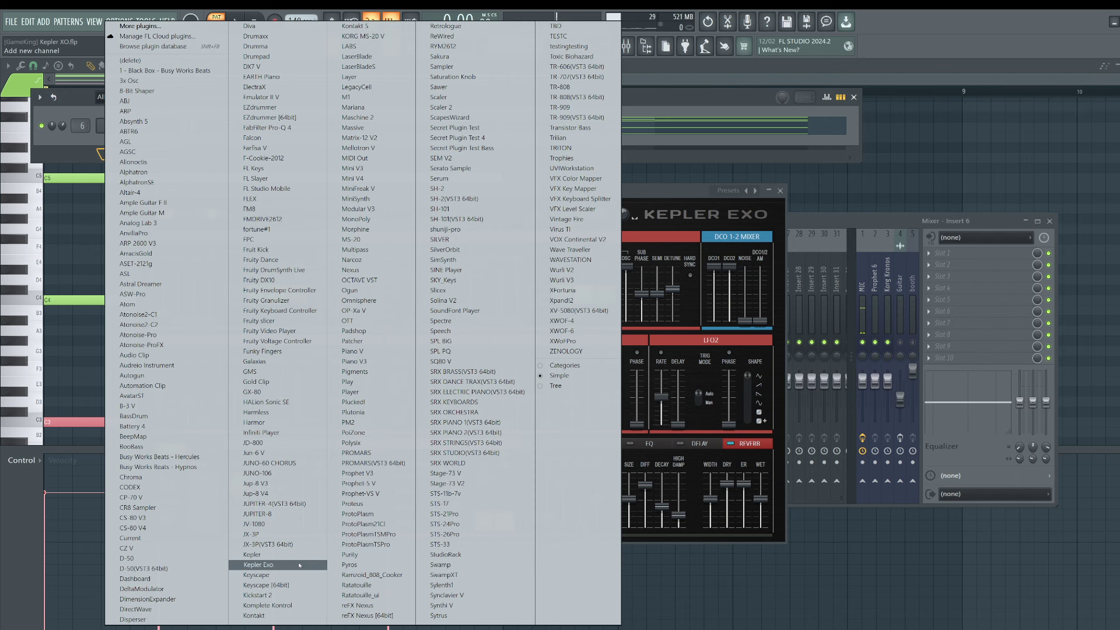
click(258, 565)
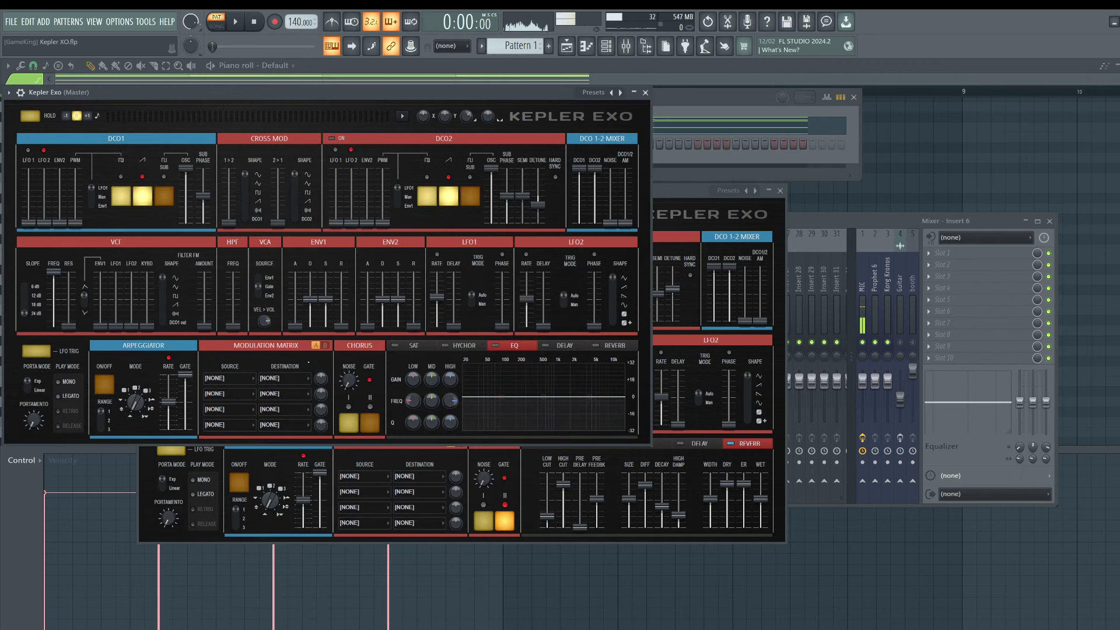
click(780, 191)
click(646, 92)
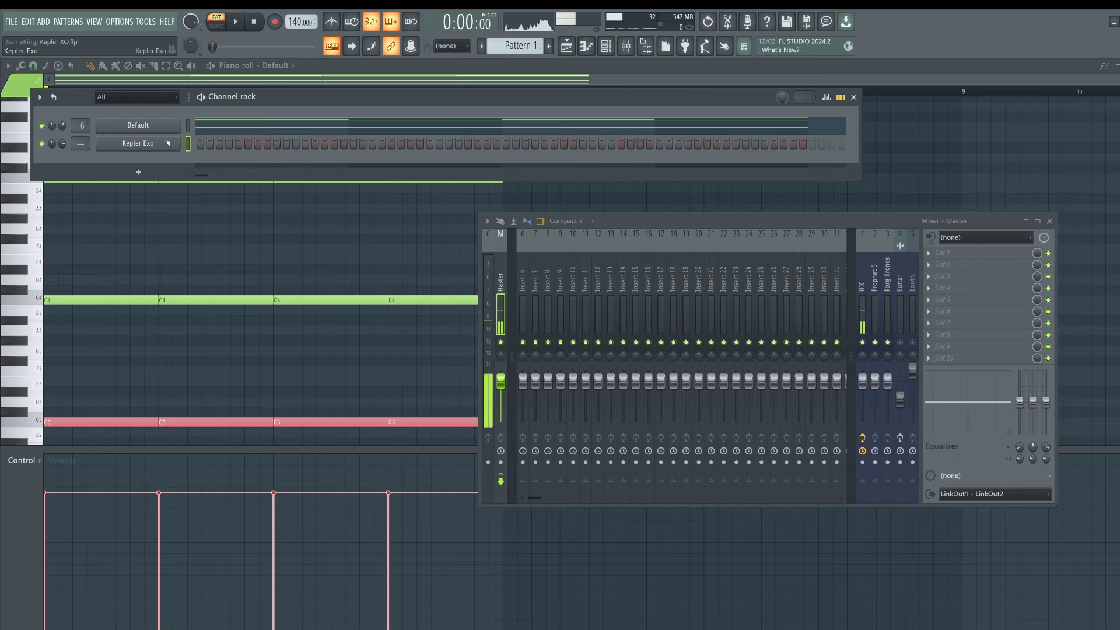
key(ctrl+l)
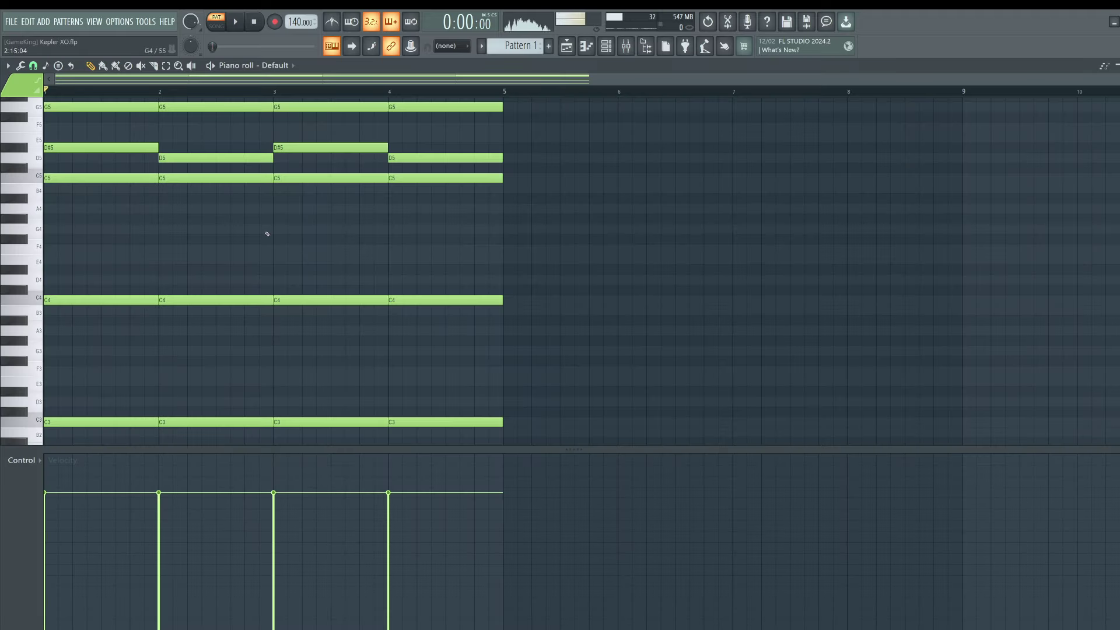
Copy the four C3 bass notes from the Default channel into the new Kepler Exo channel's piano roll
scroll(514, 243, down, 2)
drag(529, 346, 52, 374)
click(606, 50)
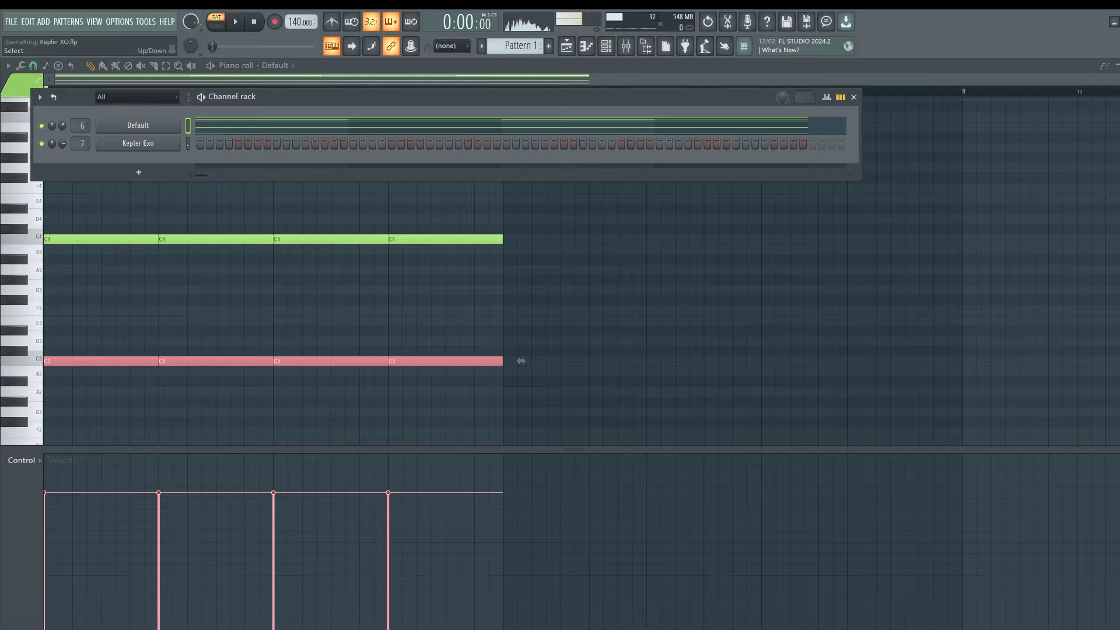
right_click(175, 148)
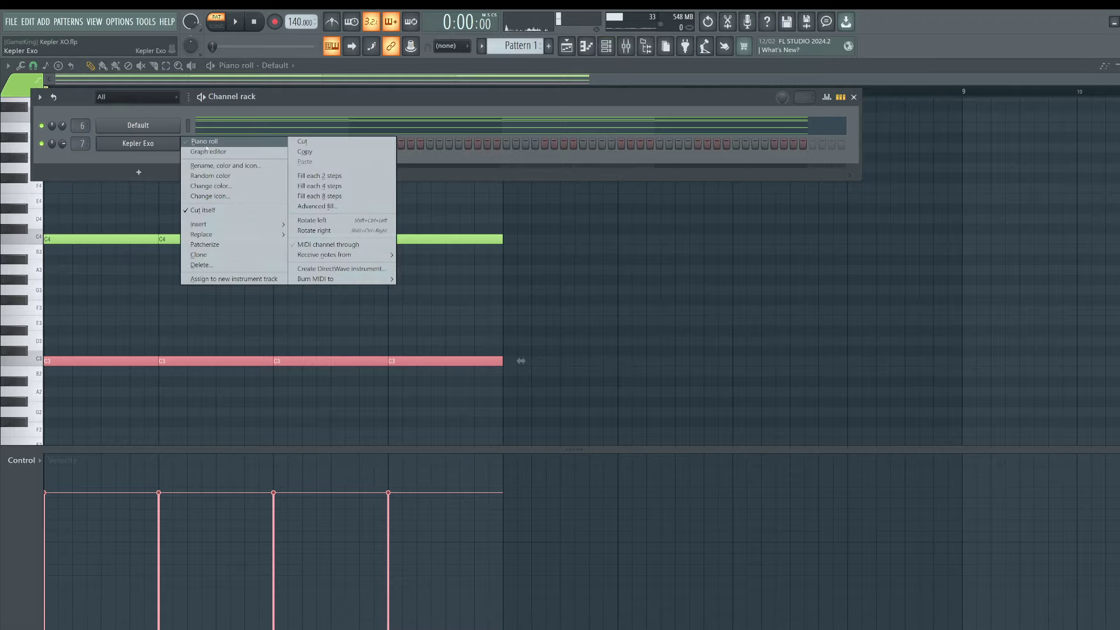
click(202, 142)
key(ctrl+v)
Audition the chords with the new bass channel, and open the new channel's Kepler Exo window
key(space)
click(625, 46)
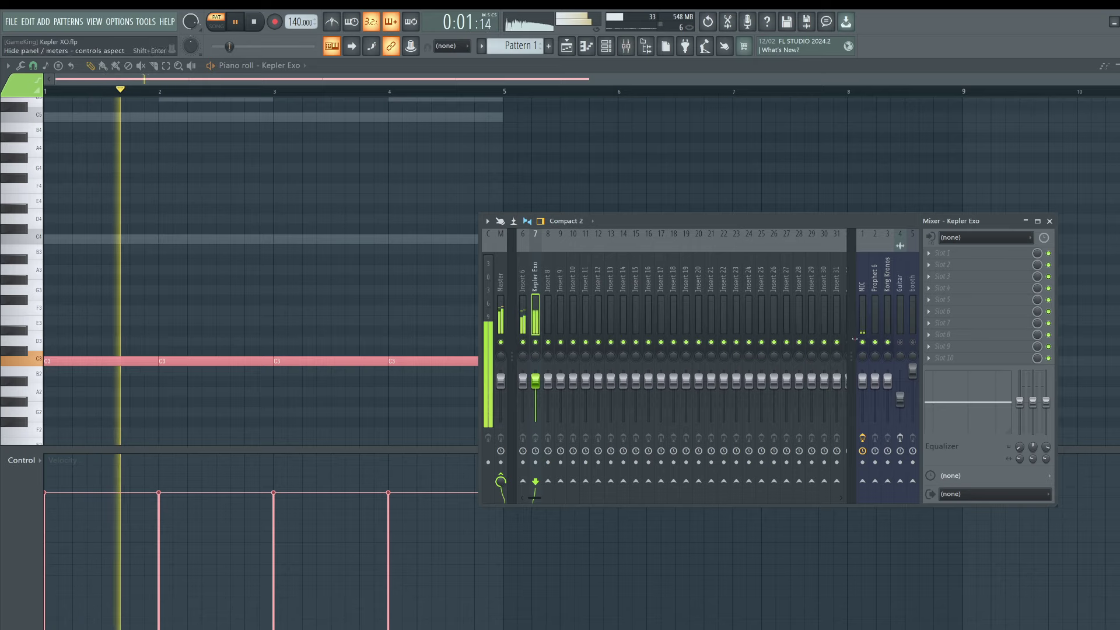
key(F6)
key(space)
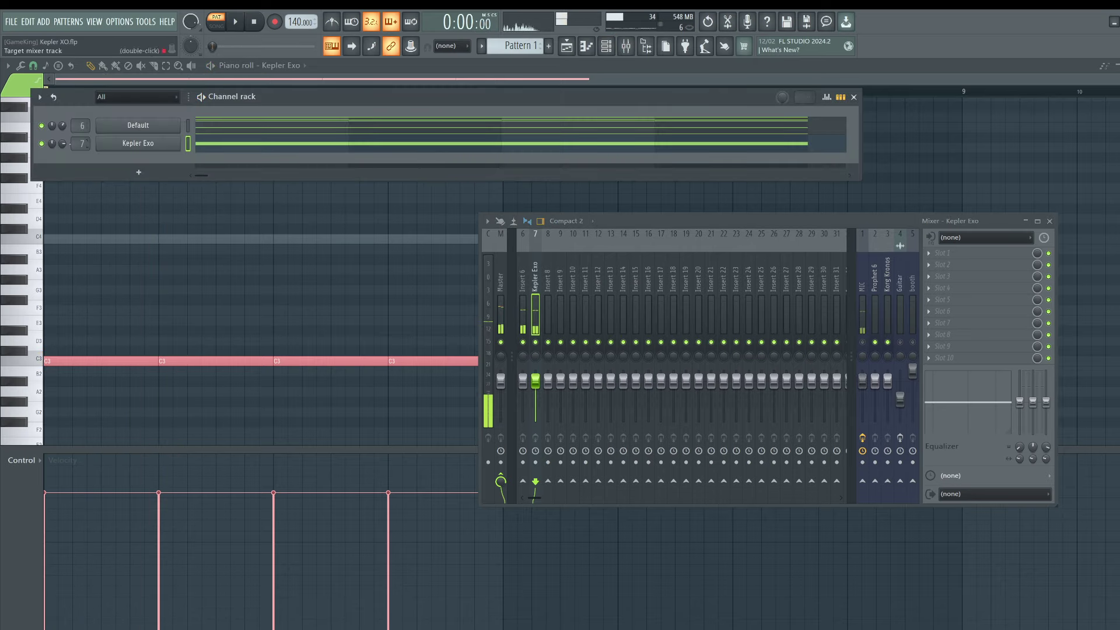
key(space)
click(138, 143)
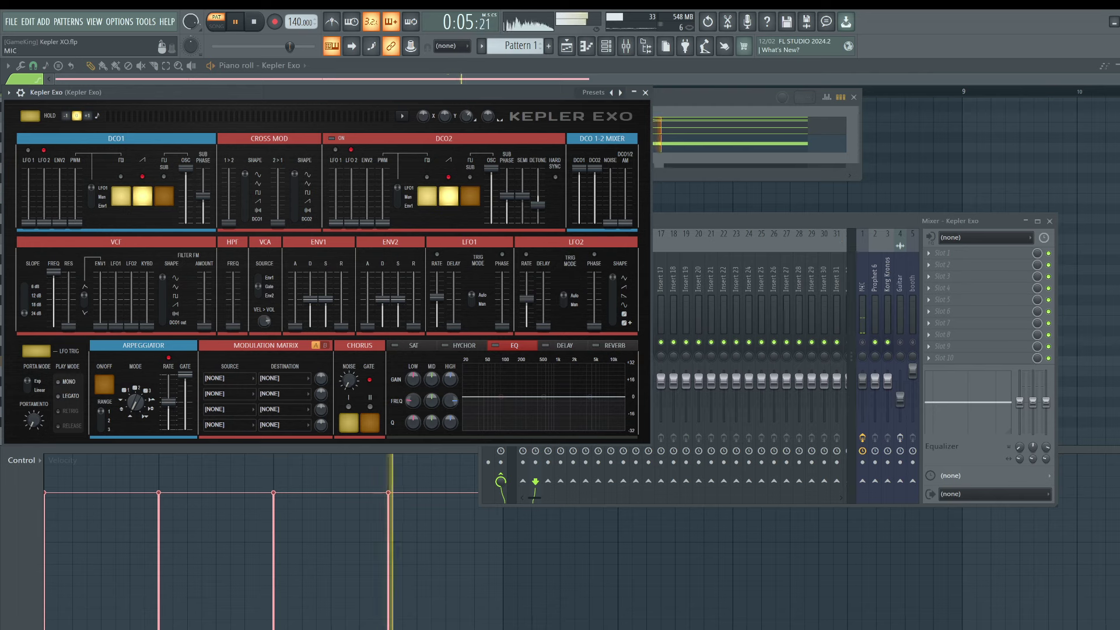
key(space)
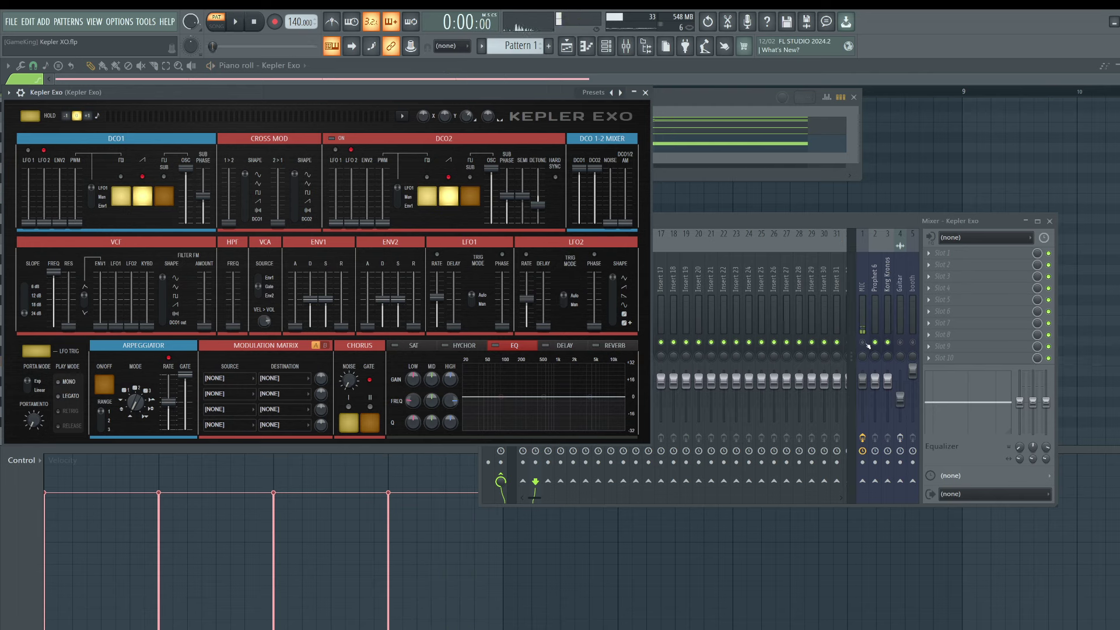
Close the mixer and reopen it in front of the new Kepler Exo window
click(868, 345)
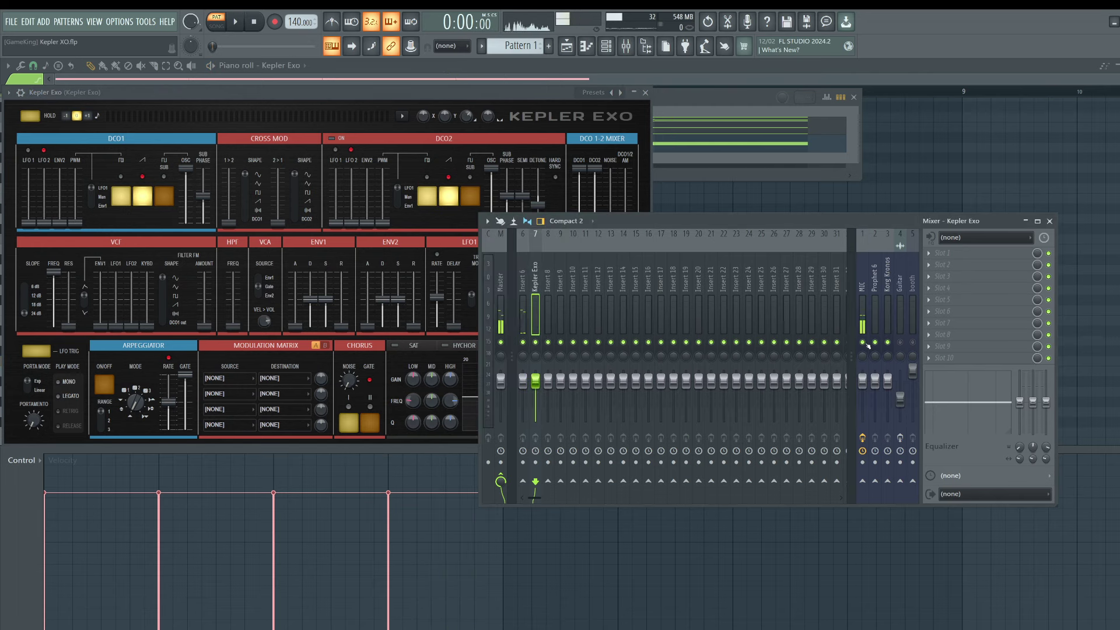
click(1050, 221)
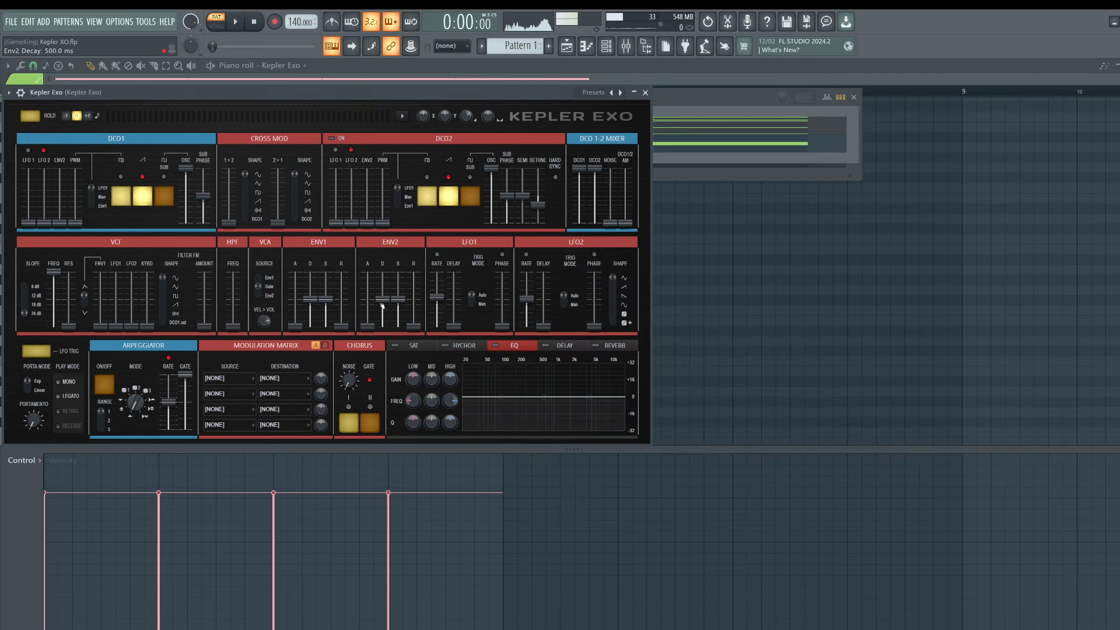
click(626, 46)
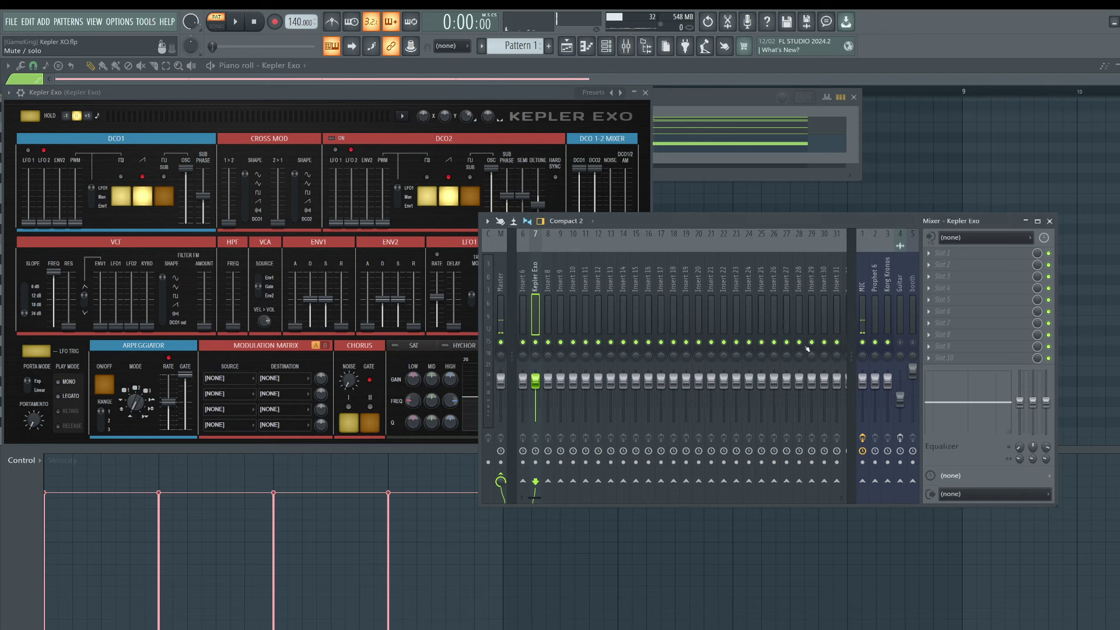
Lower the bass synth's filter frequency and raise its resonance while the pattern plays with the MIC track muted
click(863, 342)
key(space)
mouse_move(54, 273)
mouse_down()
mouse_move(69, 315)
mouse_move(69, 289)
mouse_up()
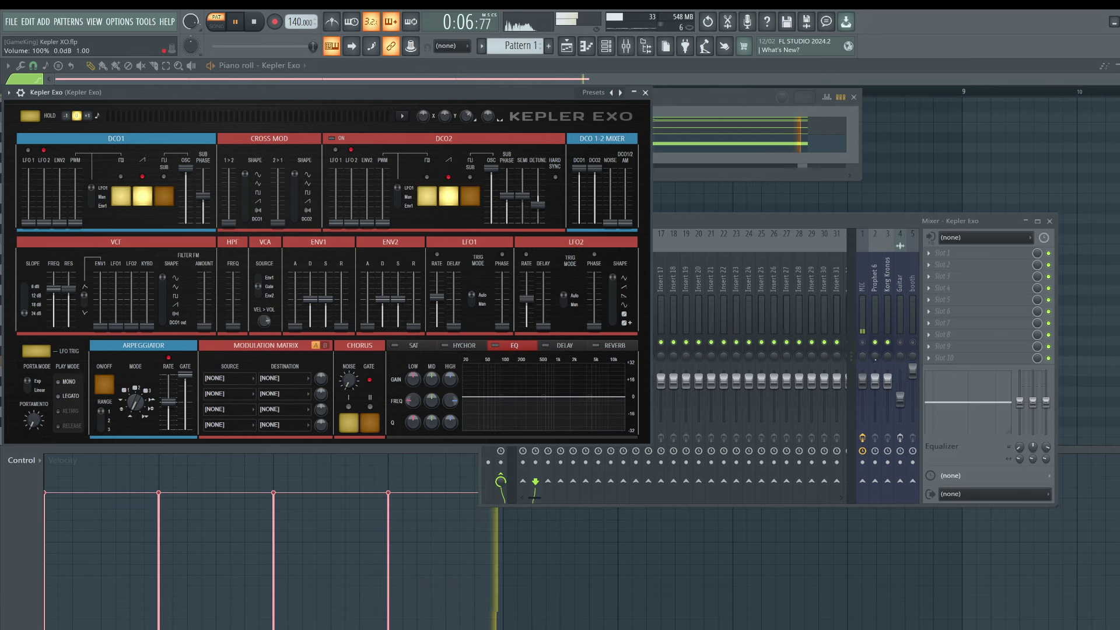
click(862, 342)
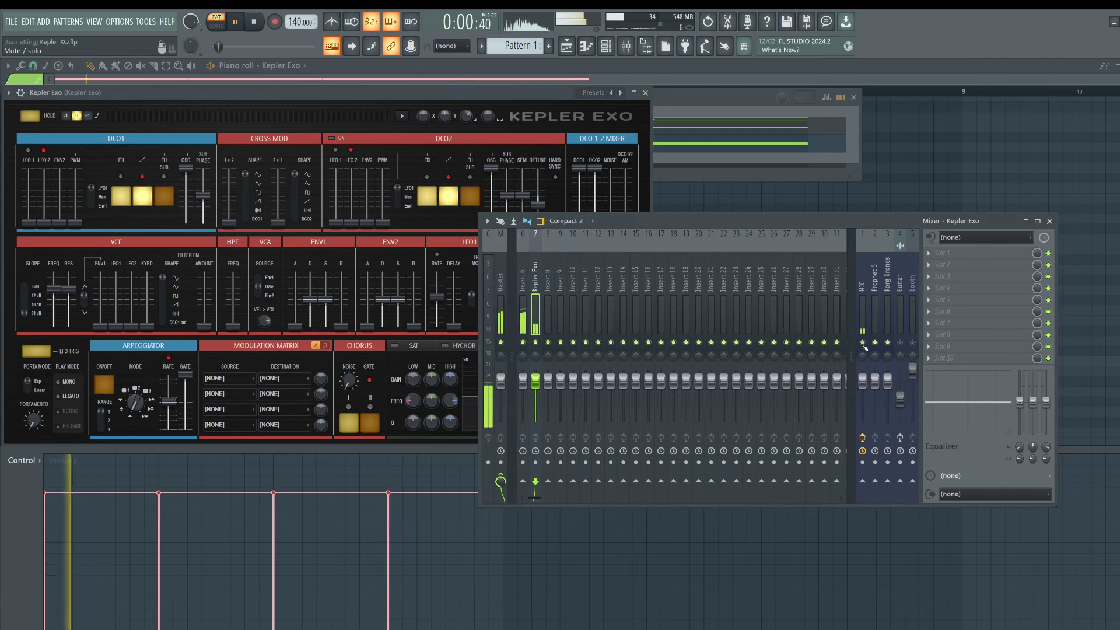
Try chorus mode II on the bass synth, switch it off again, and enable the Hyper Chorus effect
click(377, 419)
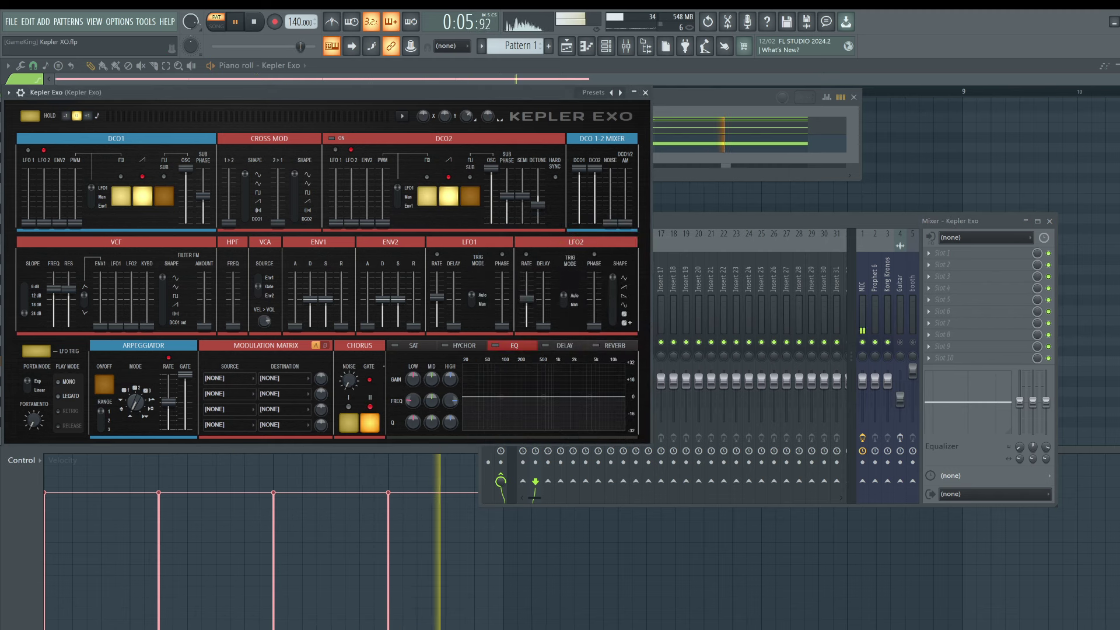
click(373, 422)
click(461, 346)
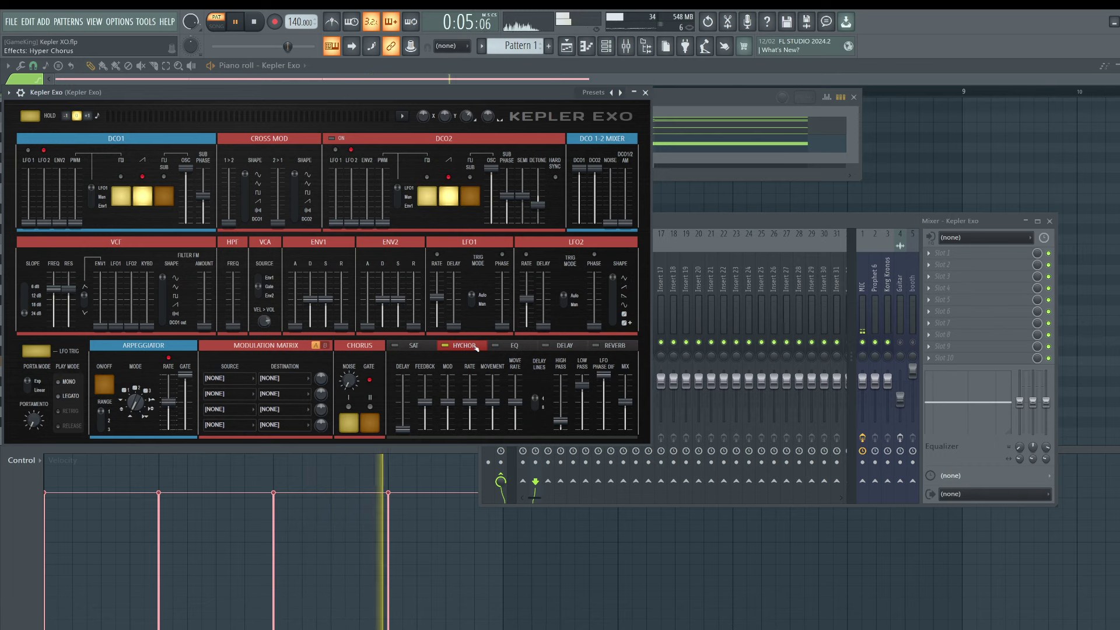
key(space)
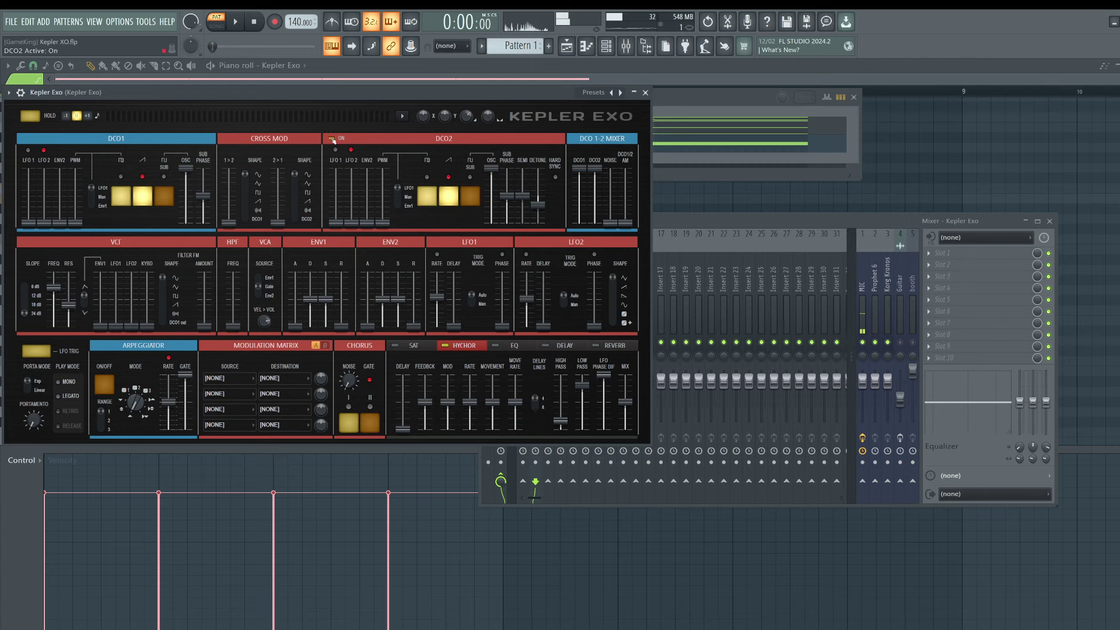
Play the pattern and toggle DCO2 on the bass synth to compare the sound
key(space)
click(339, 139)
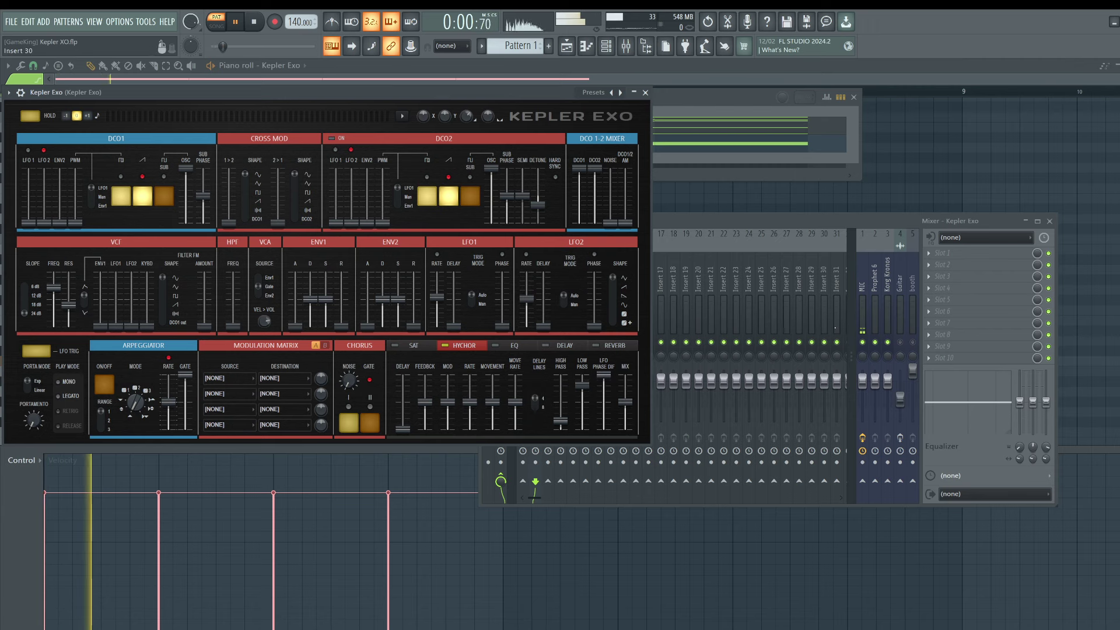
click(862, 342)
Move the bass synth window clear of the channel rack, audition the pattern, and adjust the Kepler Exo channel's volume
drag(175, 92, 331, 159)
key(space)
key(space)
drag(61, 143, 62, 120)
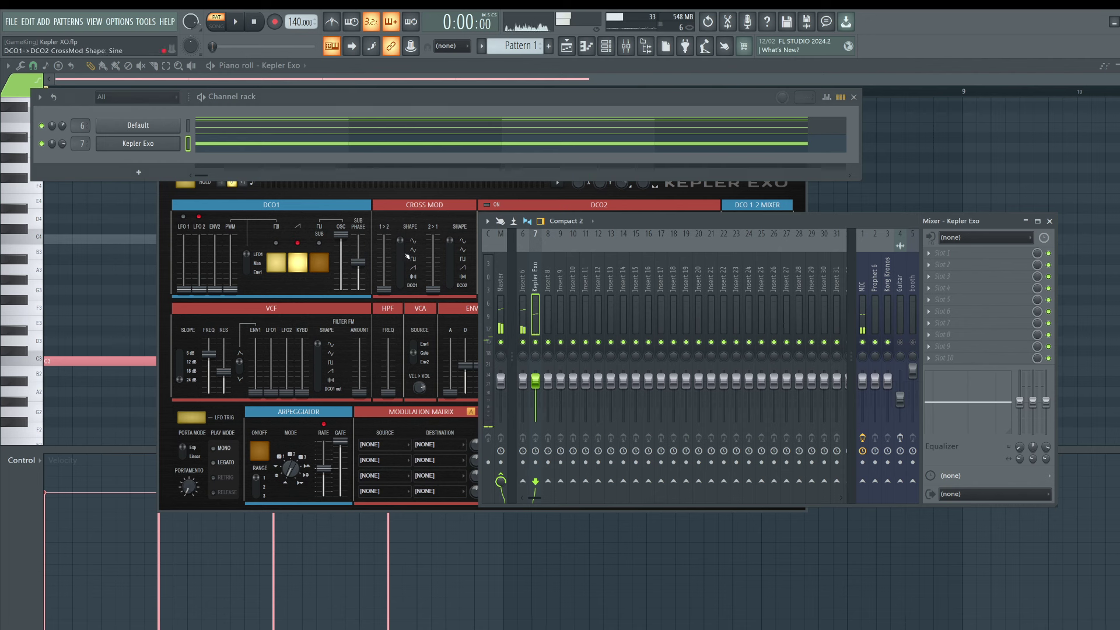
Raise the bass synth's ENV1 amount on the filter and reduce ENV1 attack and sustain while the pattern plays
click(368, 193)
drag(355, 159, 261, 159)
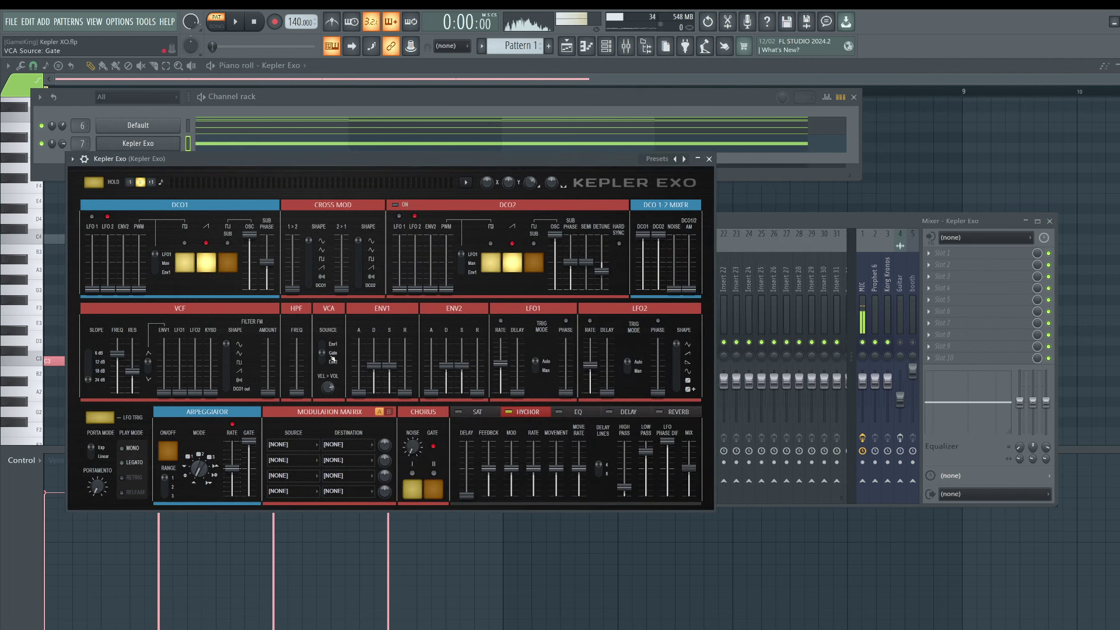
drag(172, 394, 171, 376)
key(space)
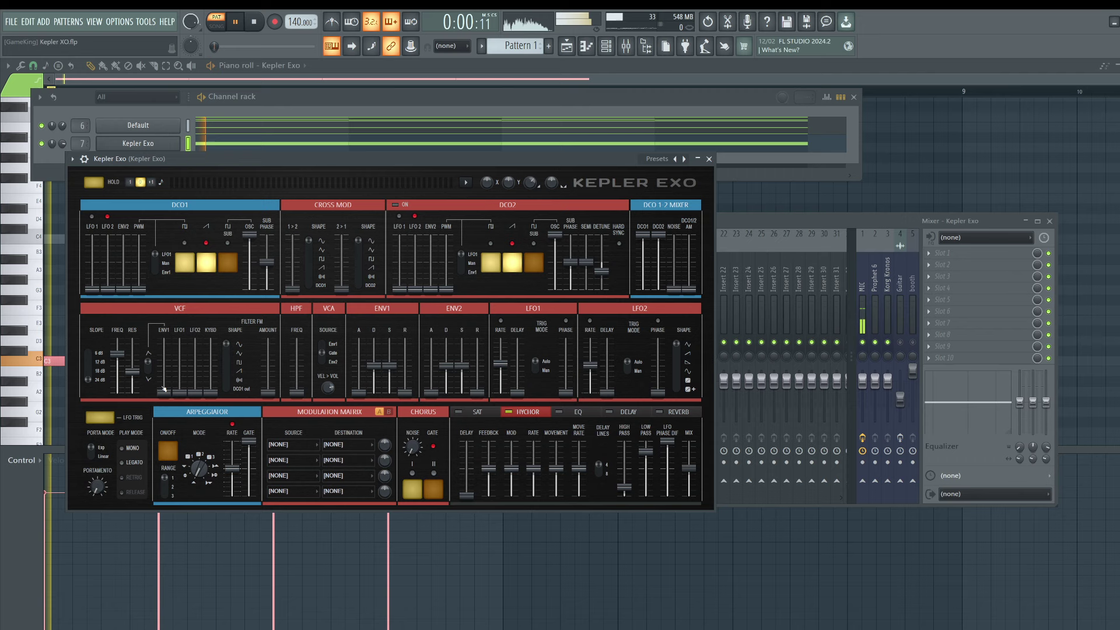
drag(389, 366, 396, 384)
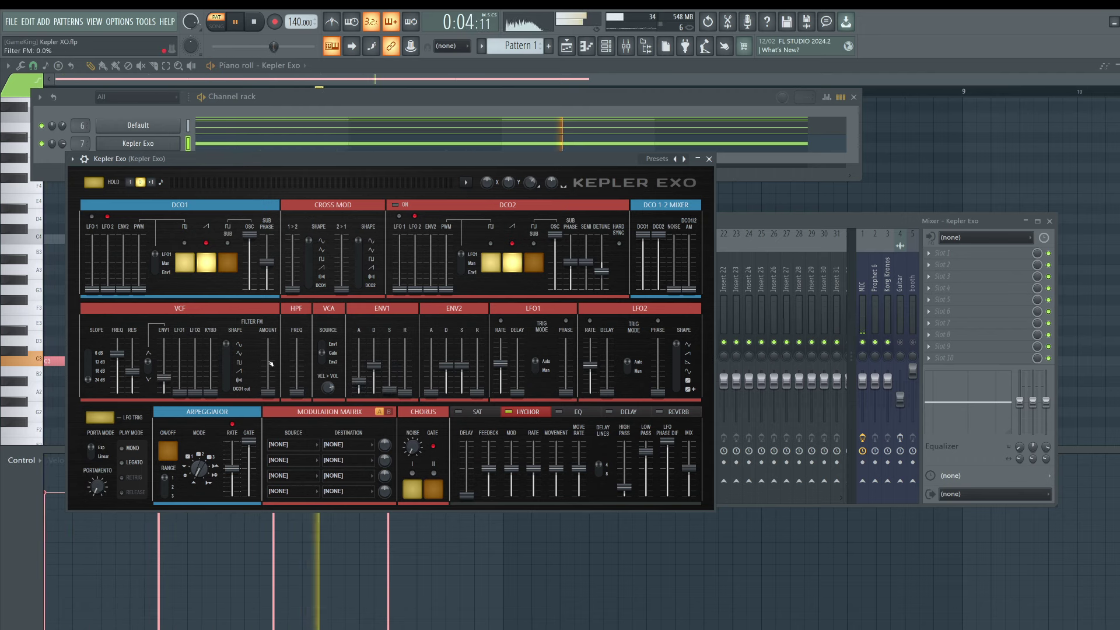
Lower the bass synth's filter frequency further, increase its ENV1 filter amount, and audition the result
drag(163, 376, 132, 372)
drag(118, 353, 164, 376)
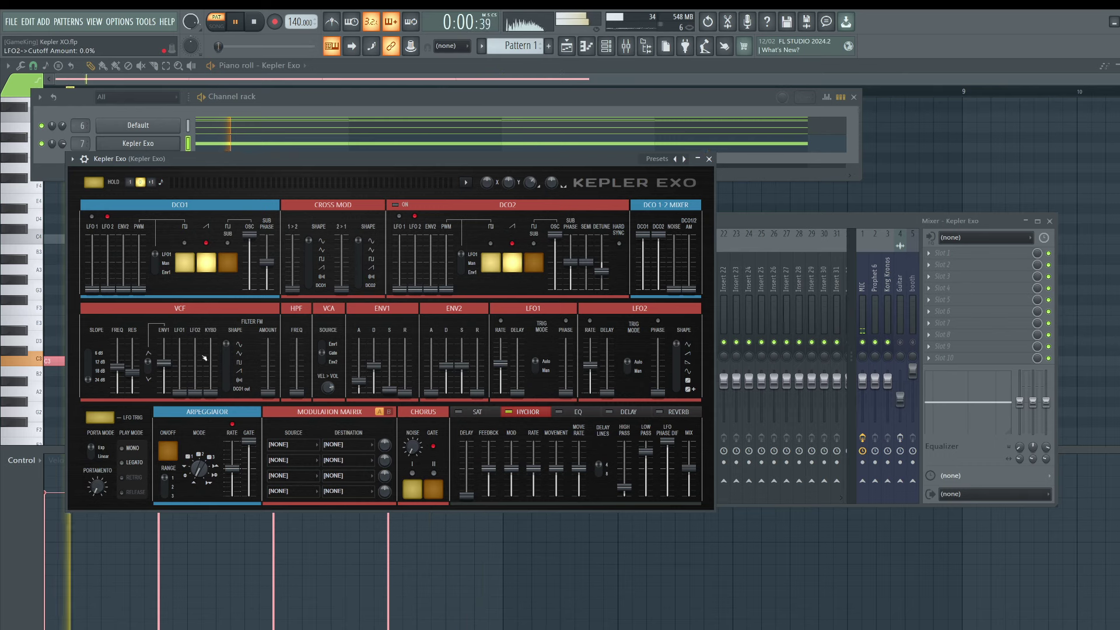
key(space)
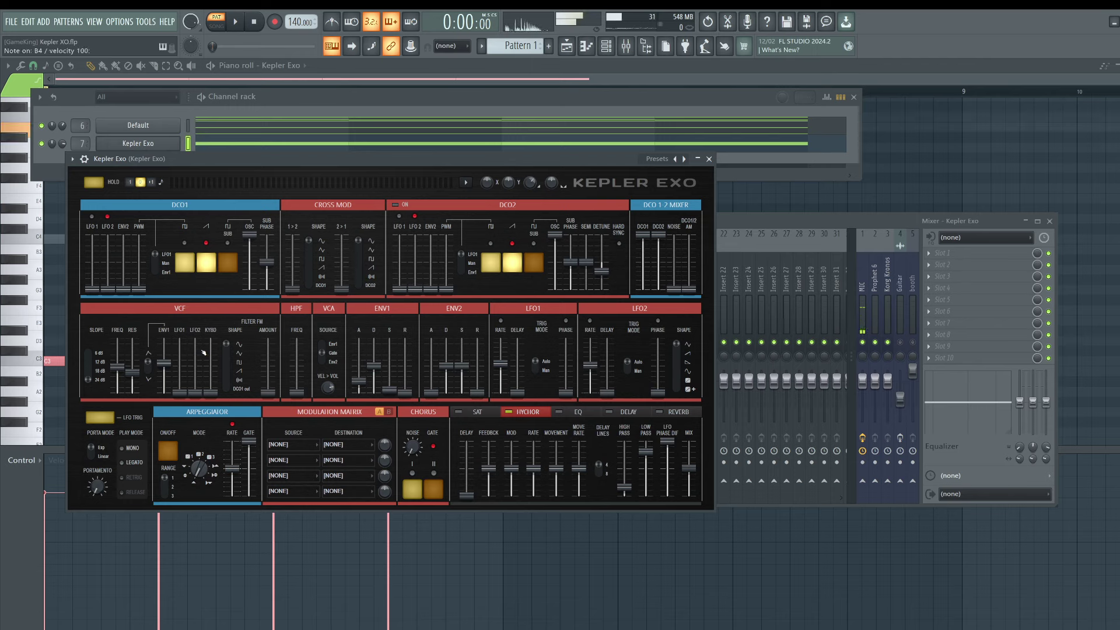
key(space)
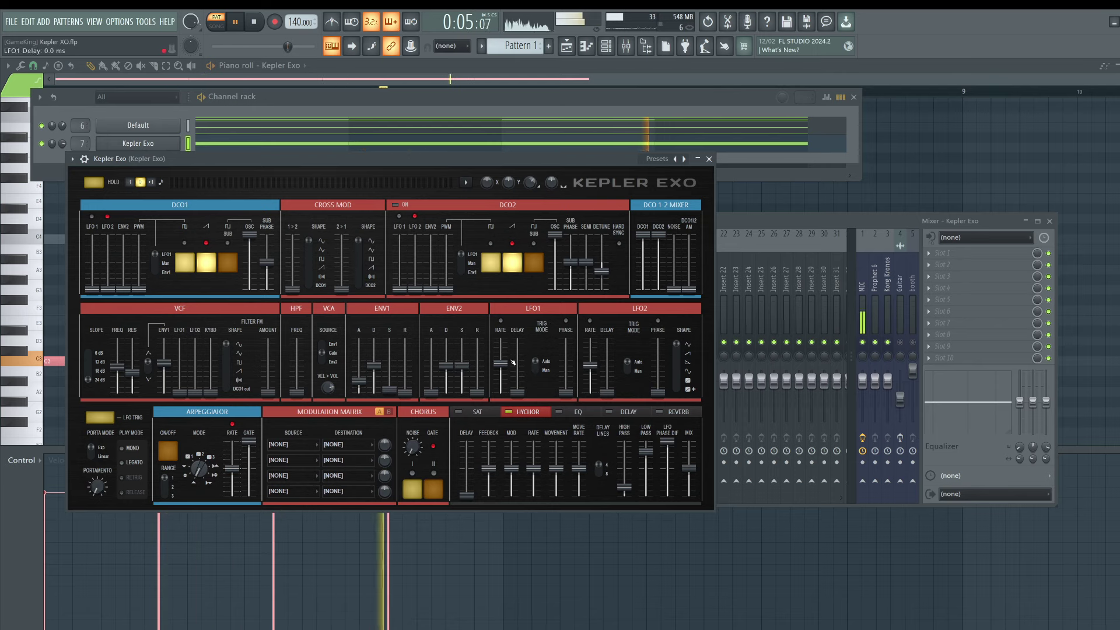
key(space)
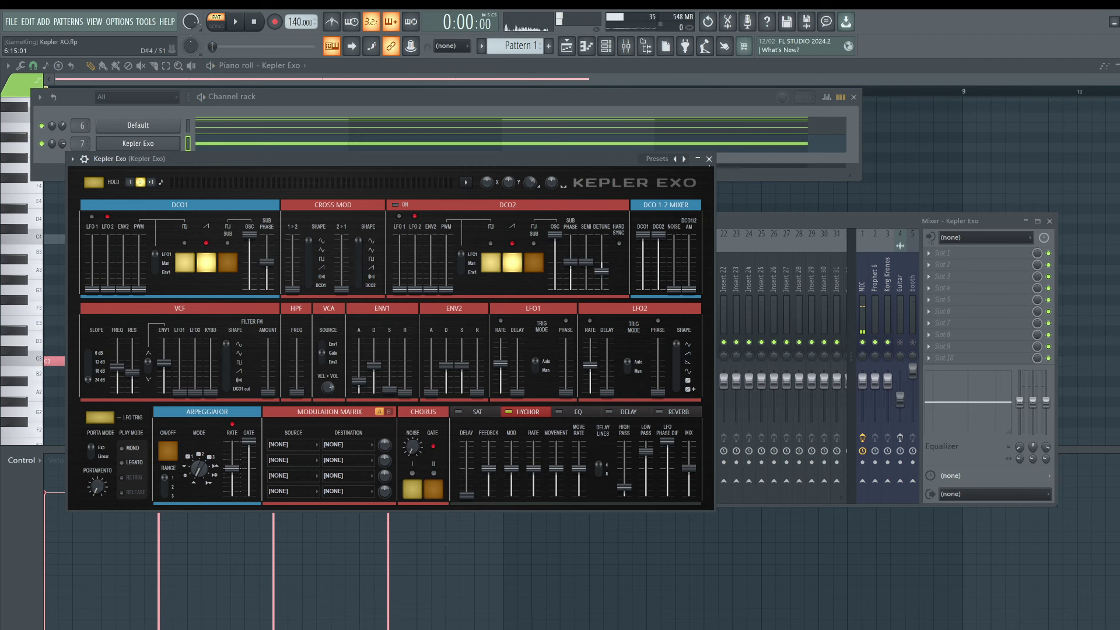
Close the bass synth window, add a third Kepler Exo channel, and close its window
click(710, 159)
click(142, 173)
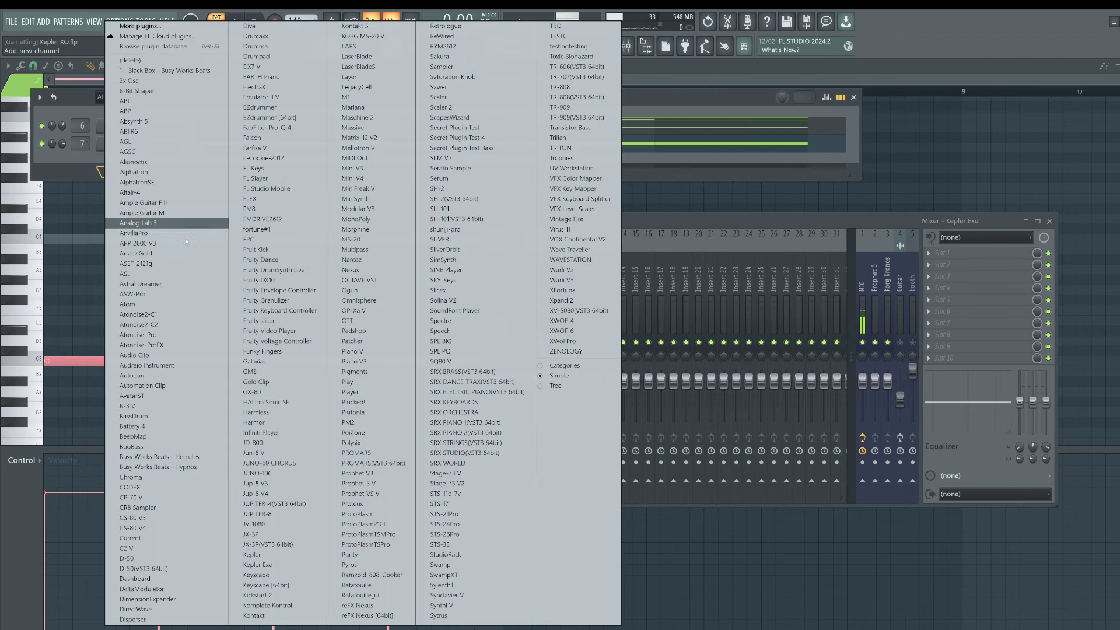
click(275, 565)
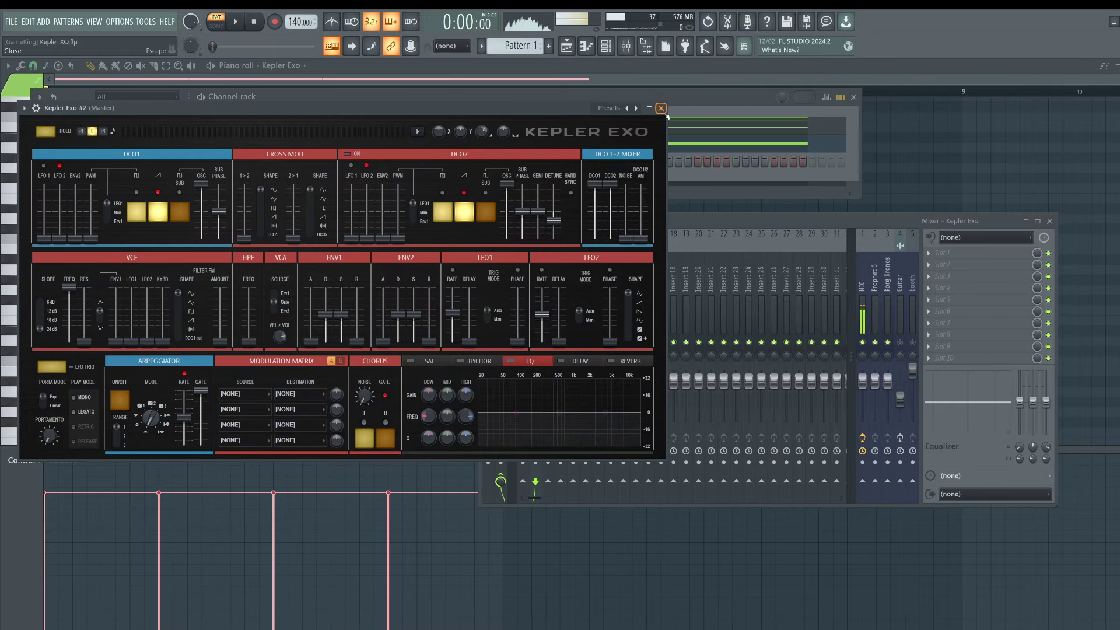
click(661, 108)
Copy the chord notes into the Kepler Exo #2 channel
key(ctrl+c)
click(188, 161)
key(ctrl+v)
Open the Kepler Exo #2 window, move it clear of the channel list, and route the channel to mixer track 8
click(155, 164)
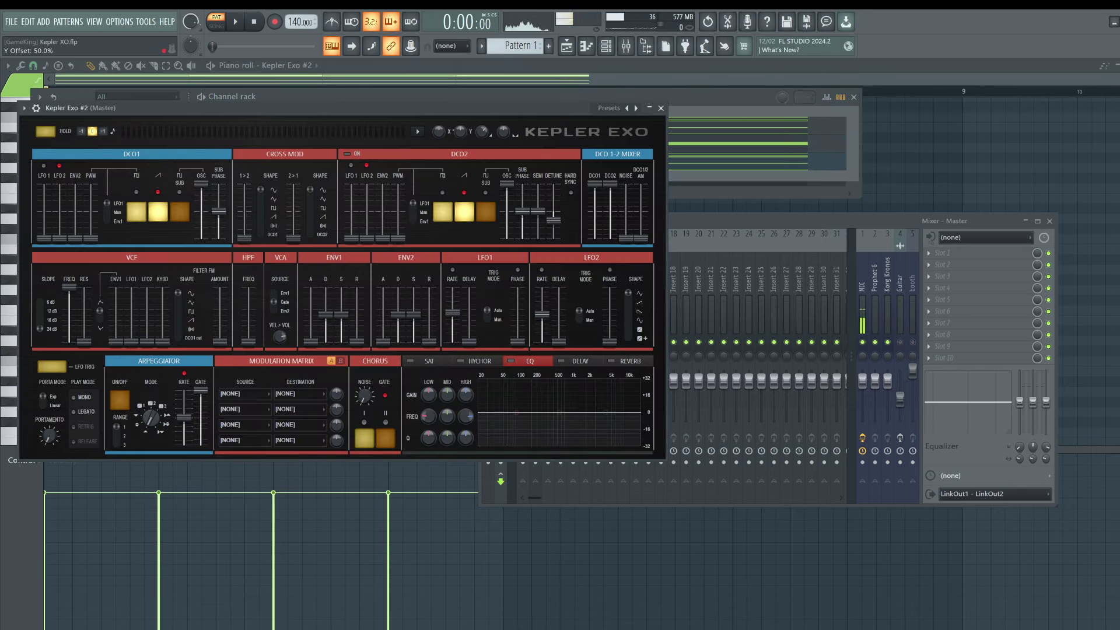
drag(233, 108, 433, 176)
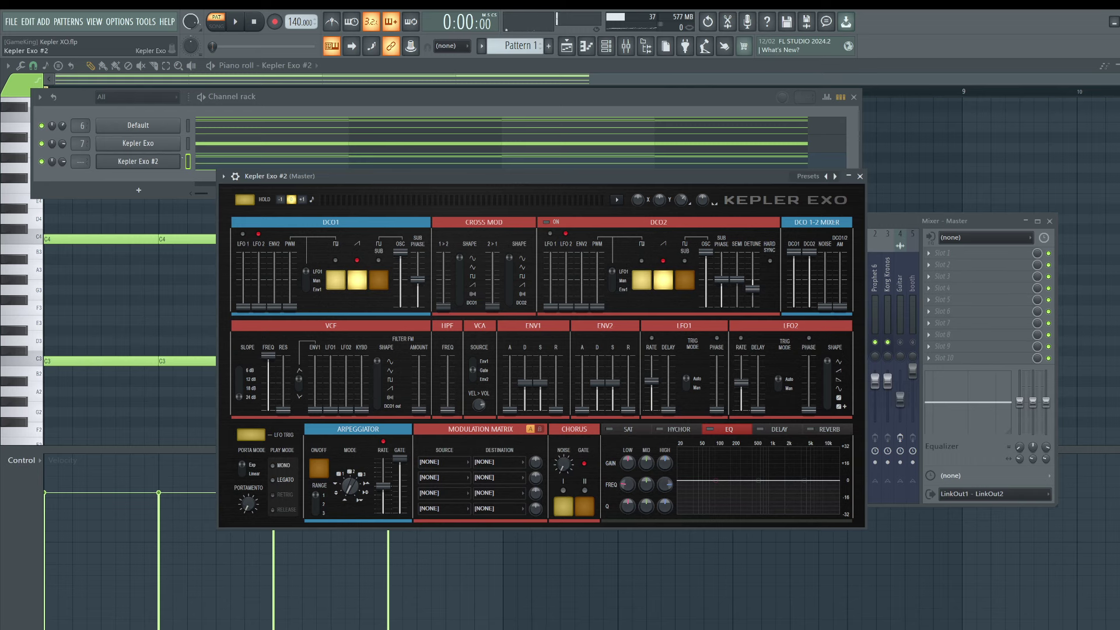
click(187, 161)
key(ctrl+l)
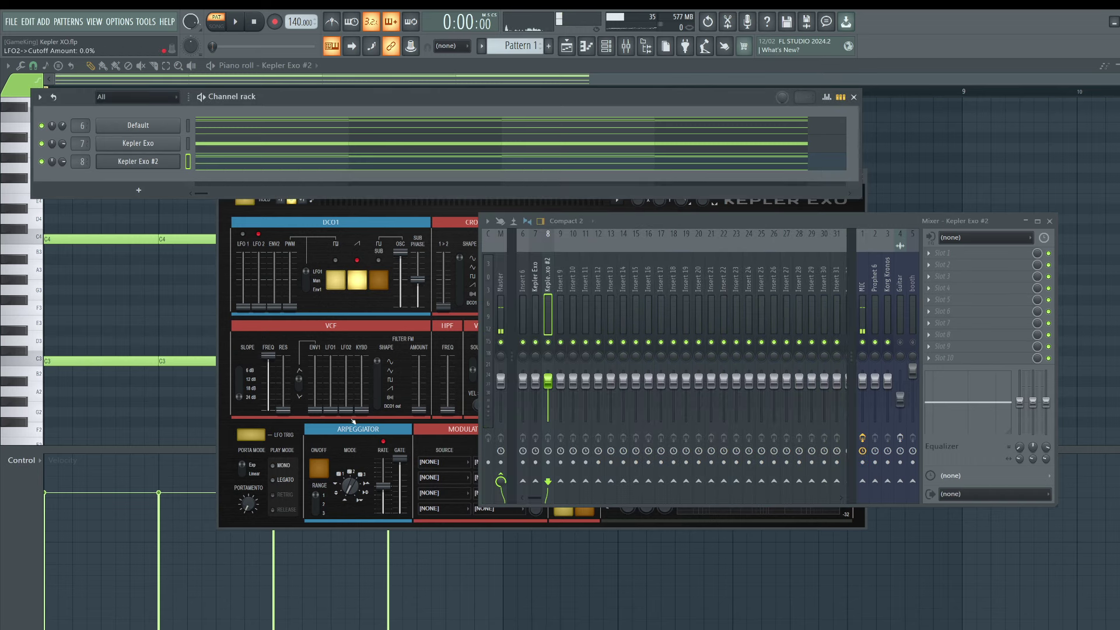
click(334, 515)
click(458, 464)
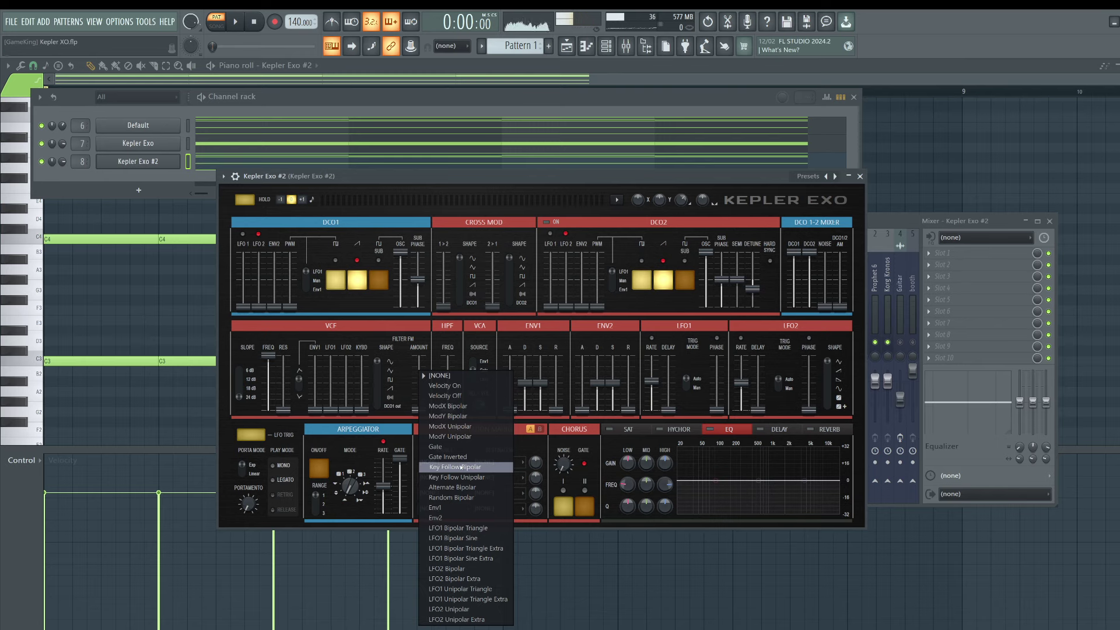
click(375, 524)
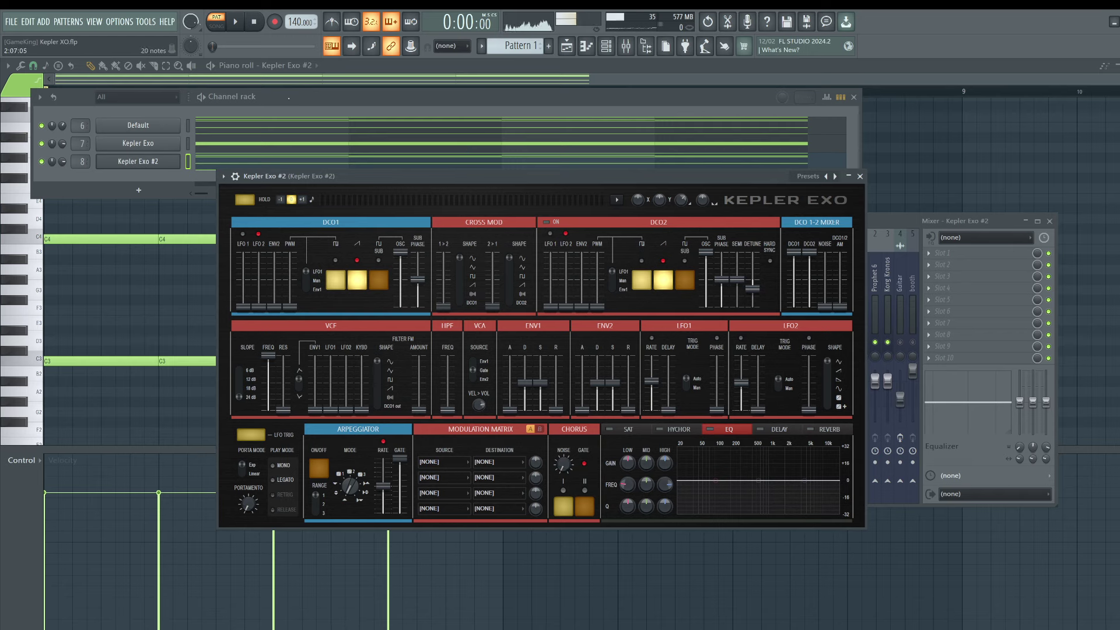
Lower the Kepler Exo #2 channel's volume, then bring its synth window forward and reposition it
drag(62, 161, 62, 175)
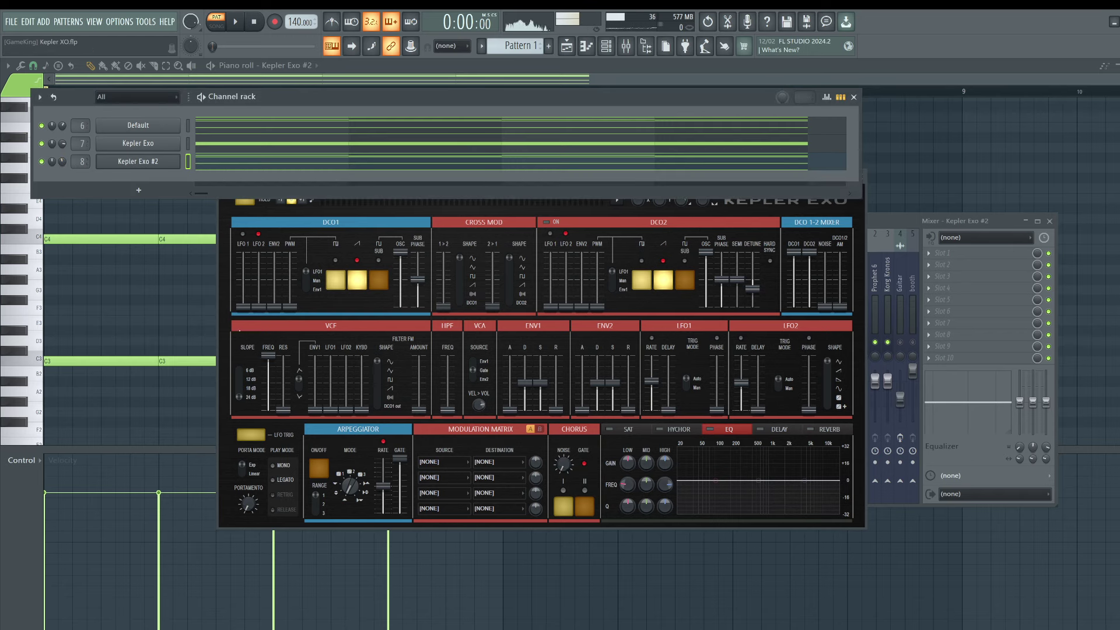
click(240, 330)
drag(620, 203, 417, 176)
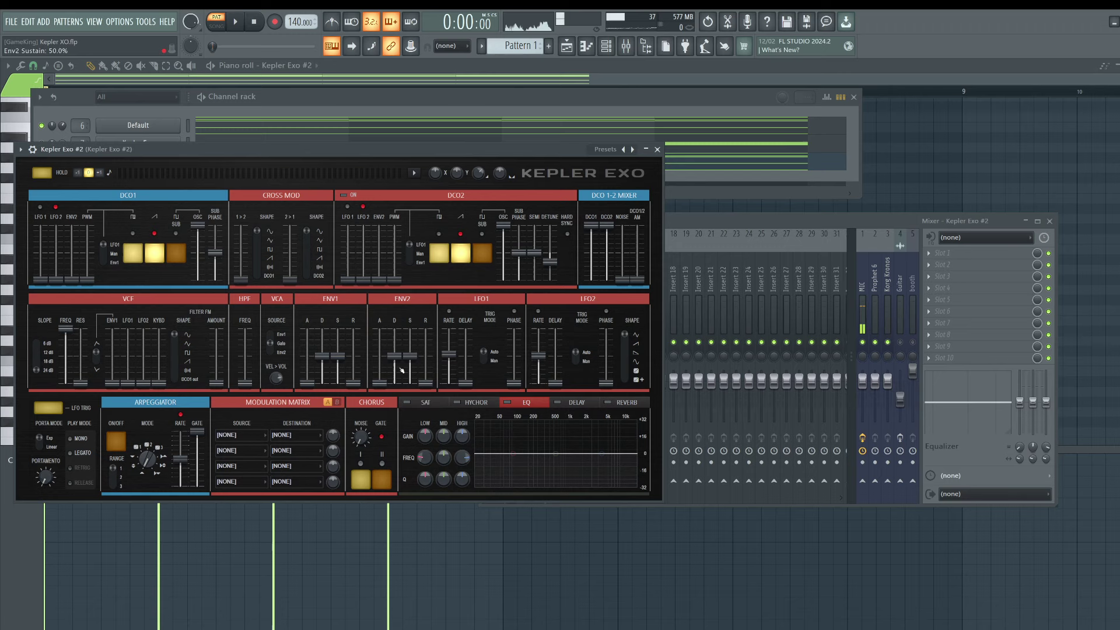
Turn on the Kepler Exo #2 arpeggiator, audition the pattern, and hide the synth window
click(116, 442)
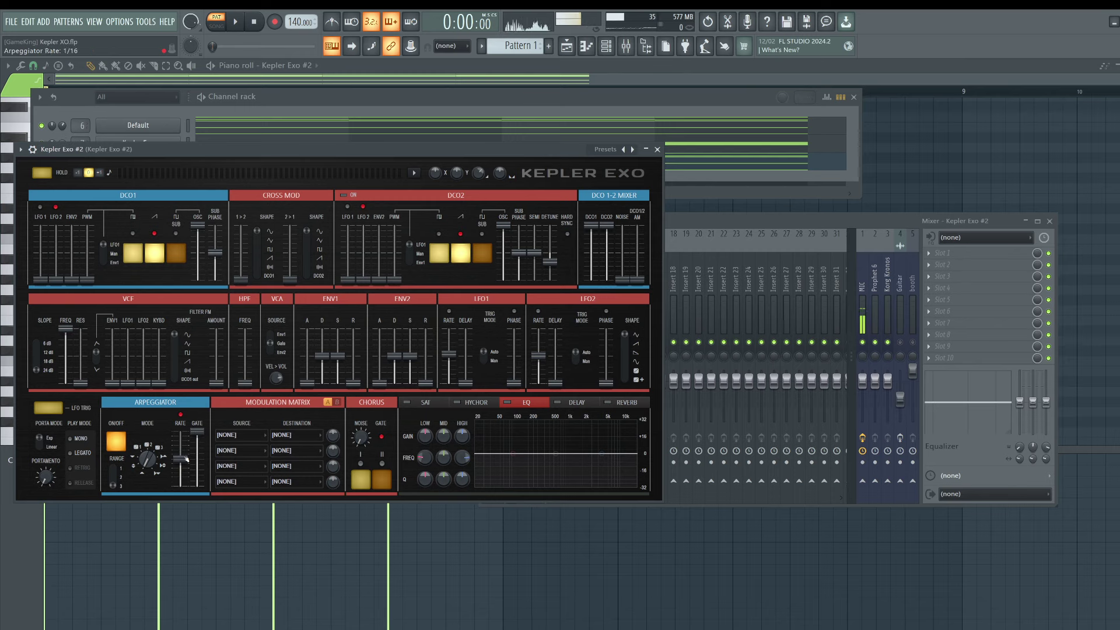
key(space)
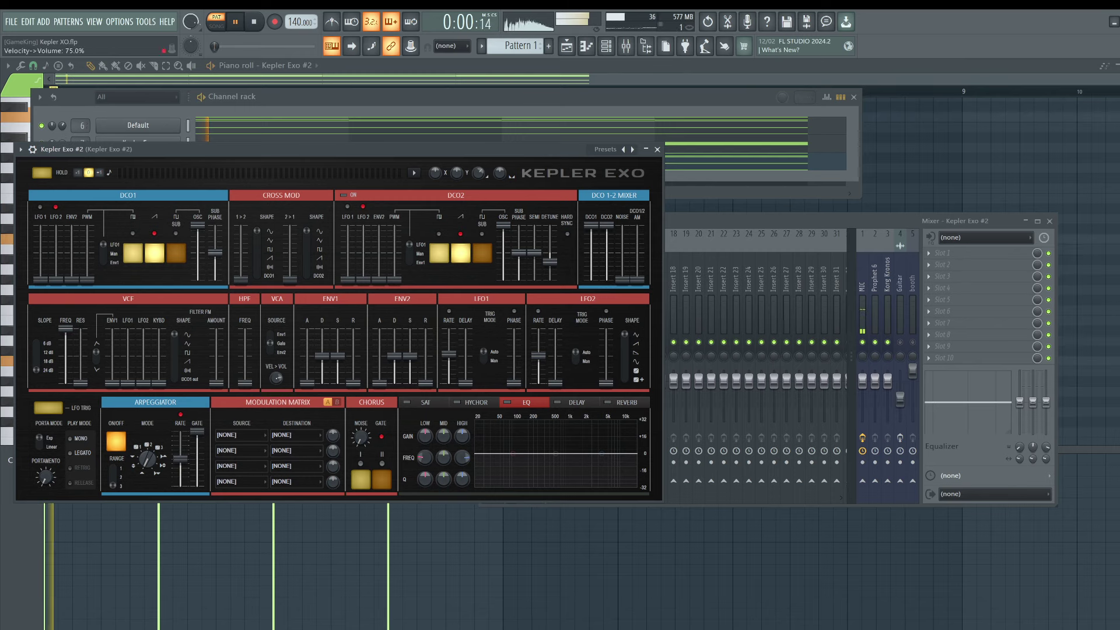
click(646, 149)
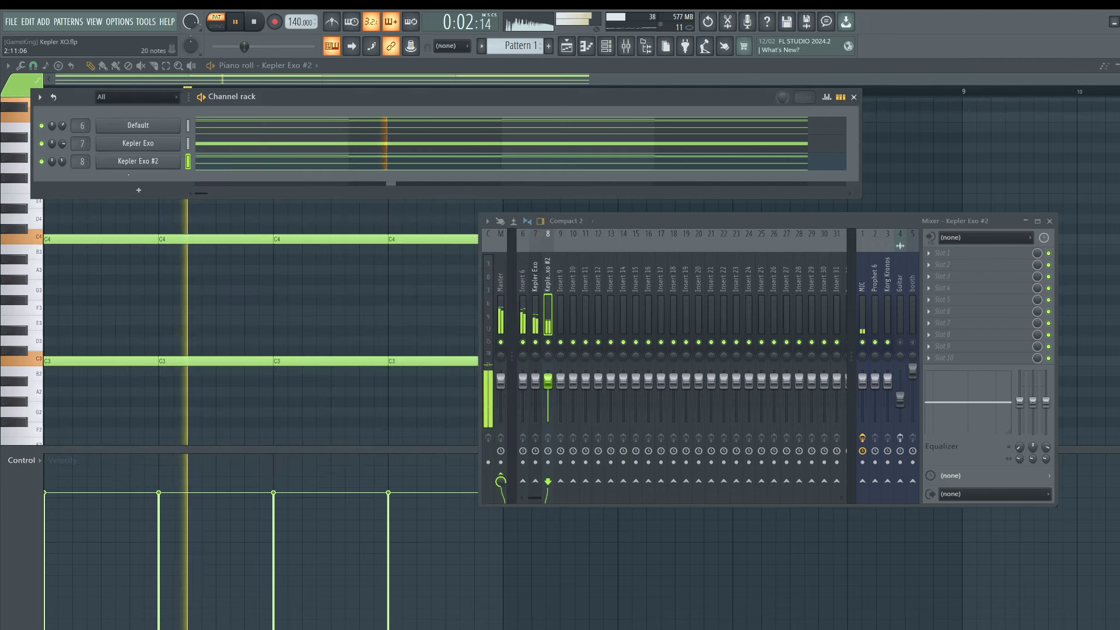
key(space)
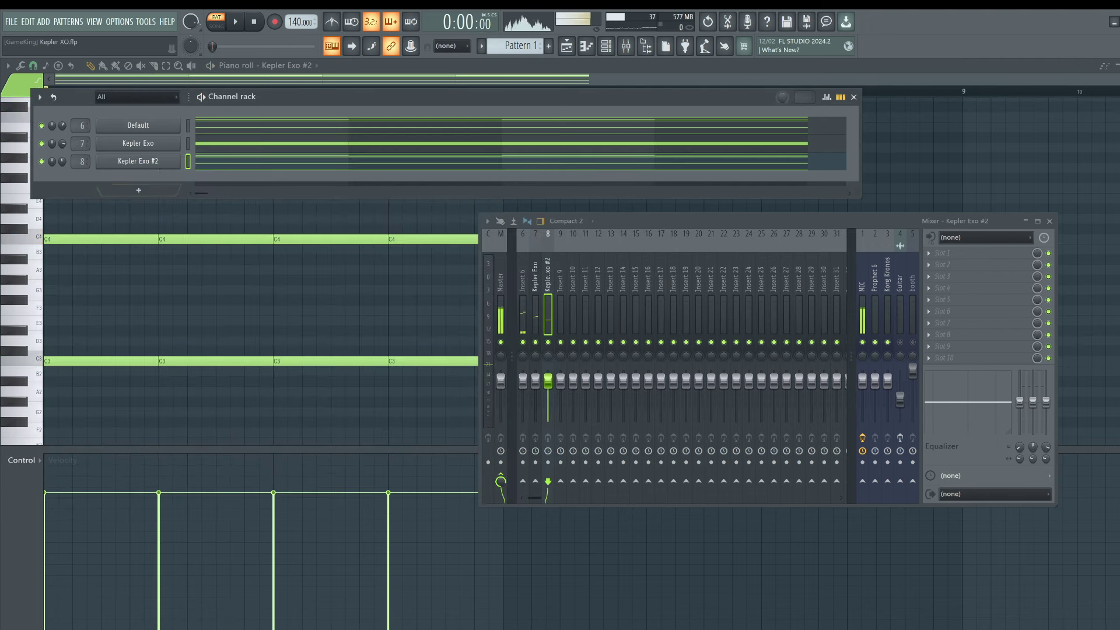
Reopen Kepler Exo #2, set the ENV1 release to about 366 ms, raise the ENV2 release, and audition the arpeggio
click(140, 161)
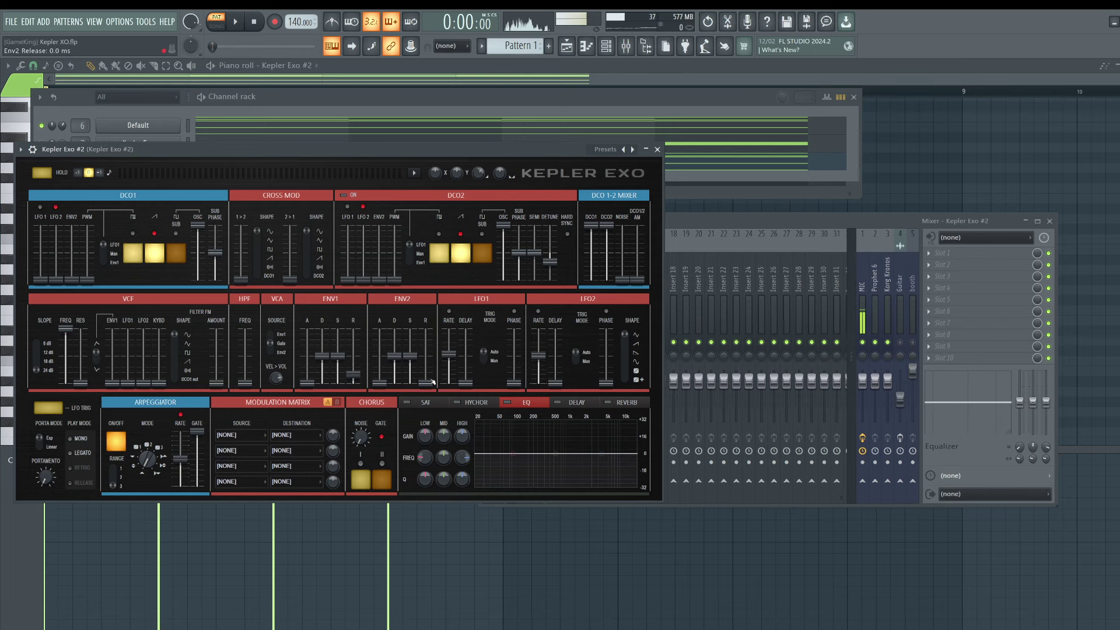
key(space)
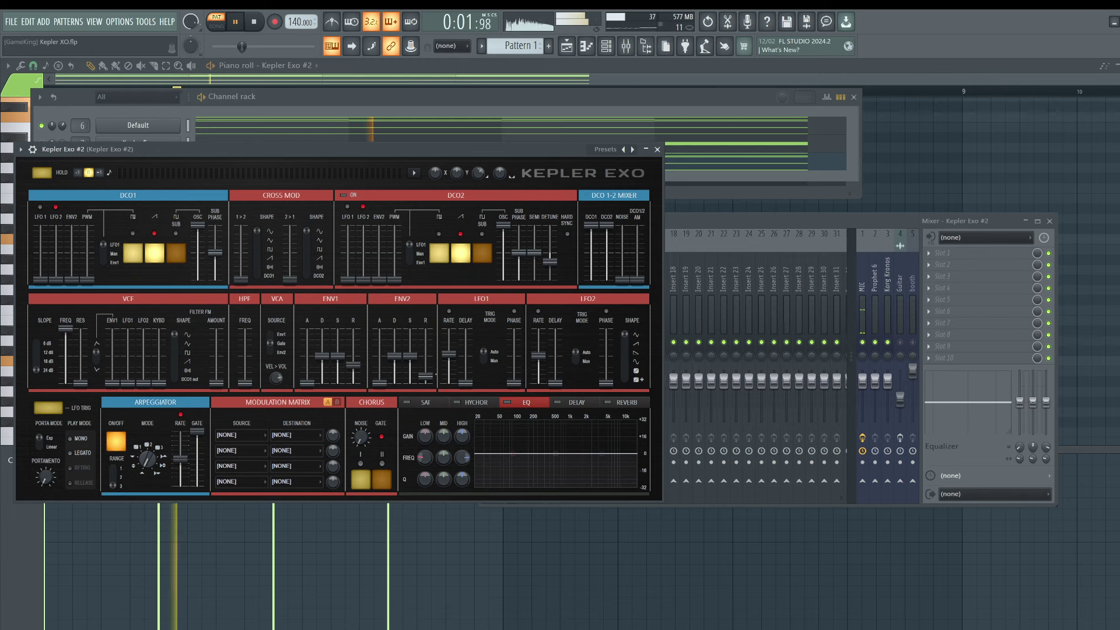
key(space)
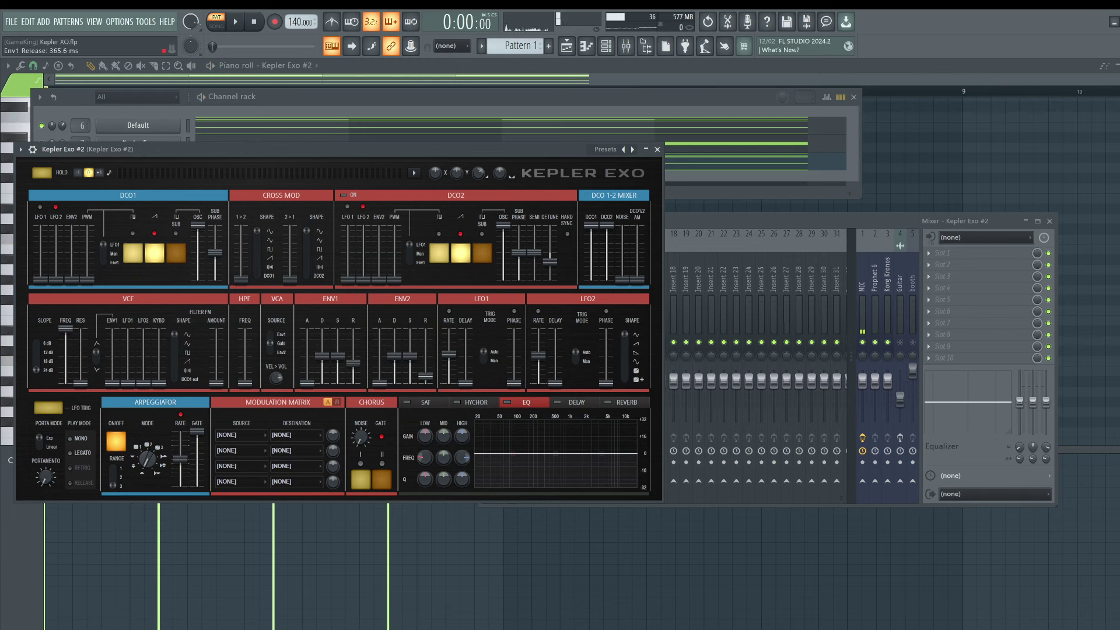
Apply ENV2 modulation to DCO1 in Kepler Exo #2, shorten the ENV2 decay to about 101 ms, and audition the arpeggio
key(space)
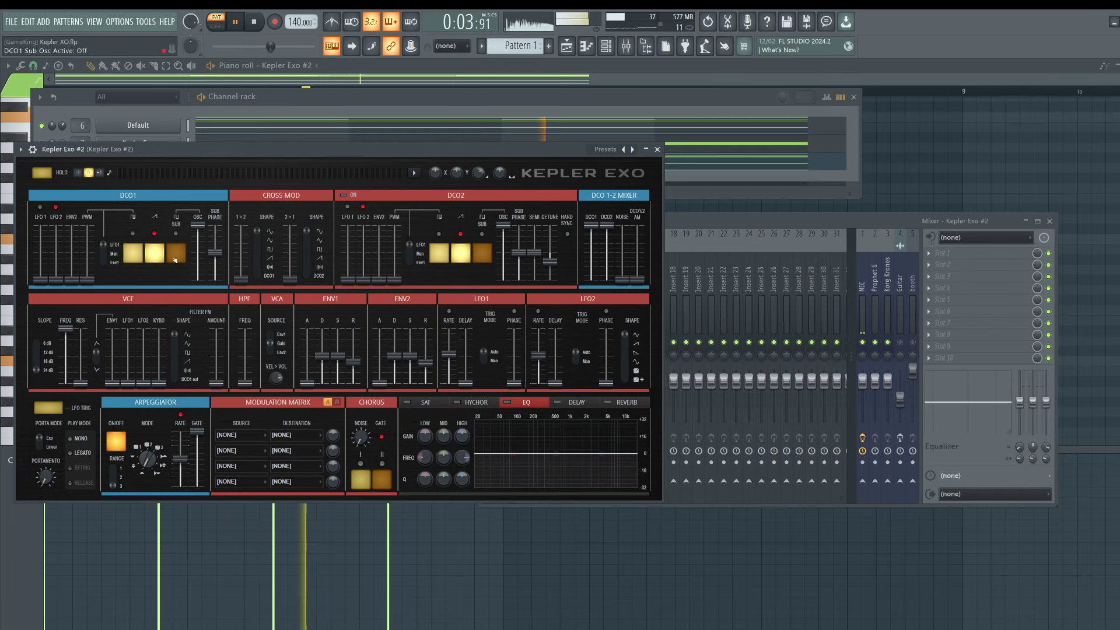
drag(71, 279, 71, 259)
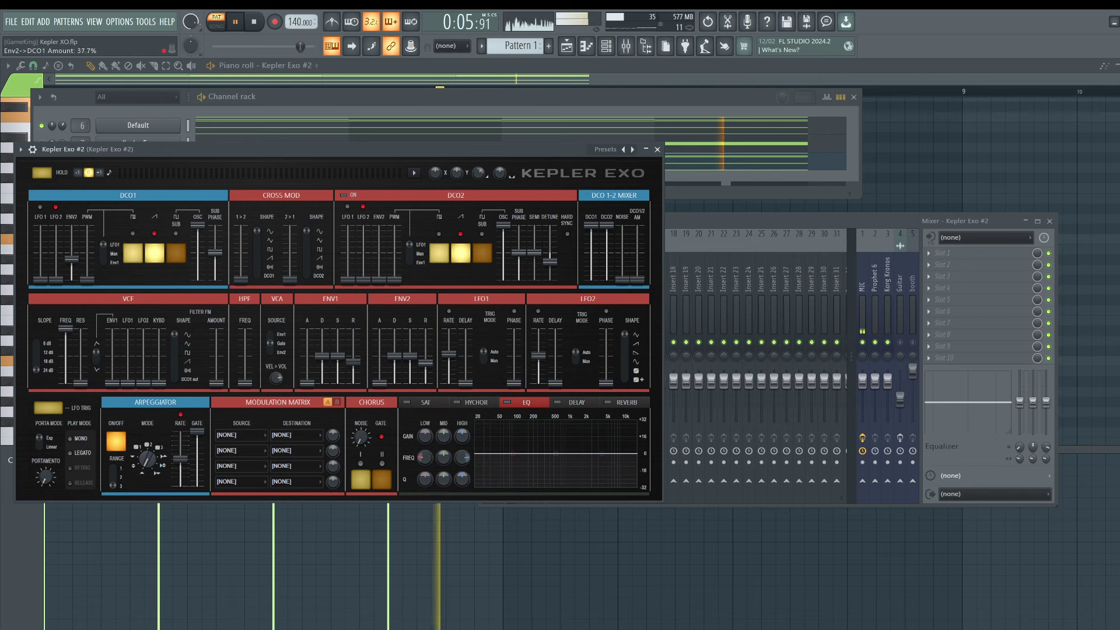
key(space)
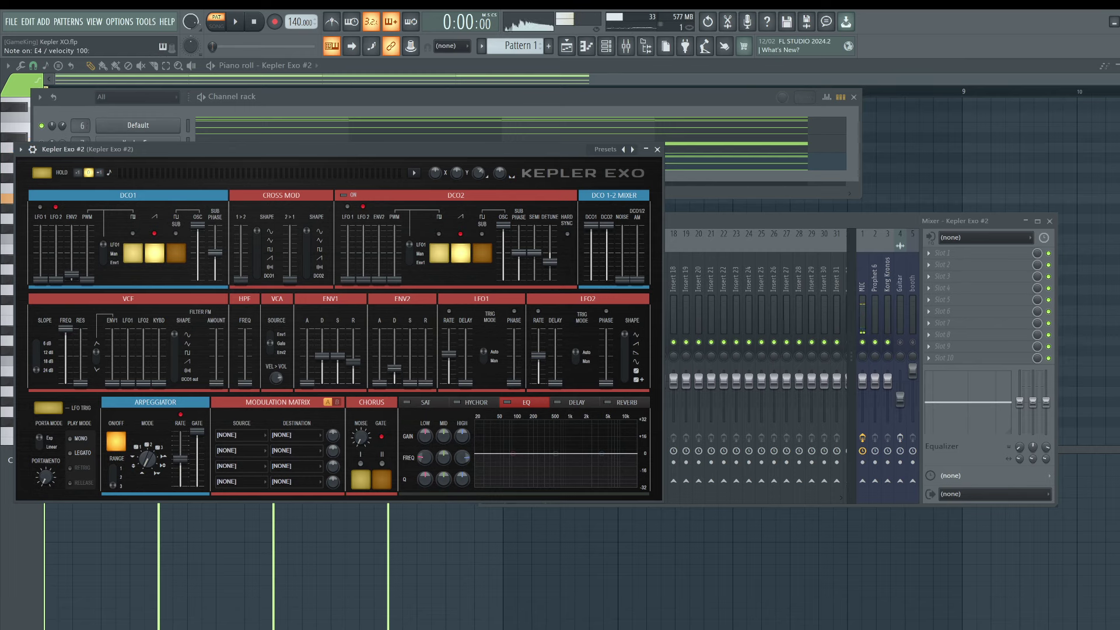
key(space)
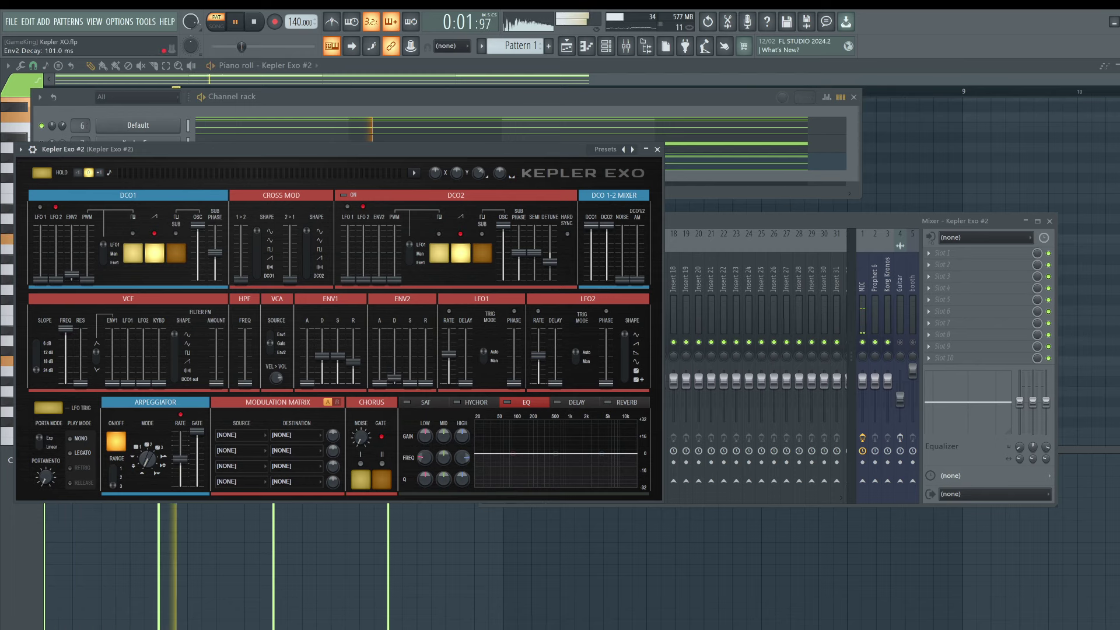
key(space)
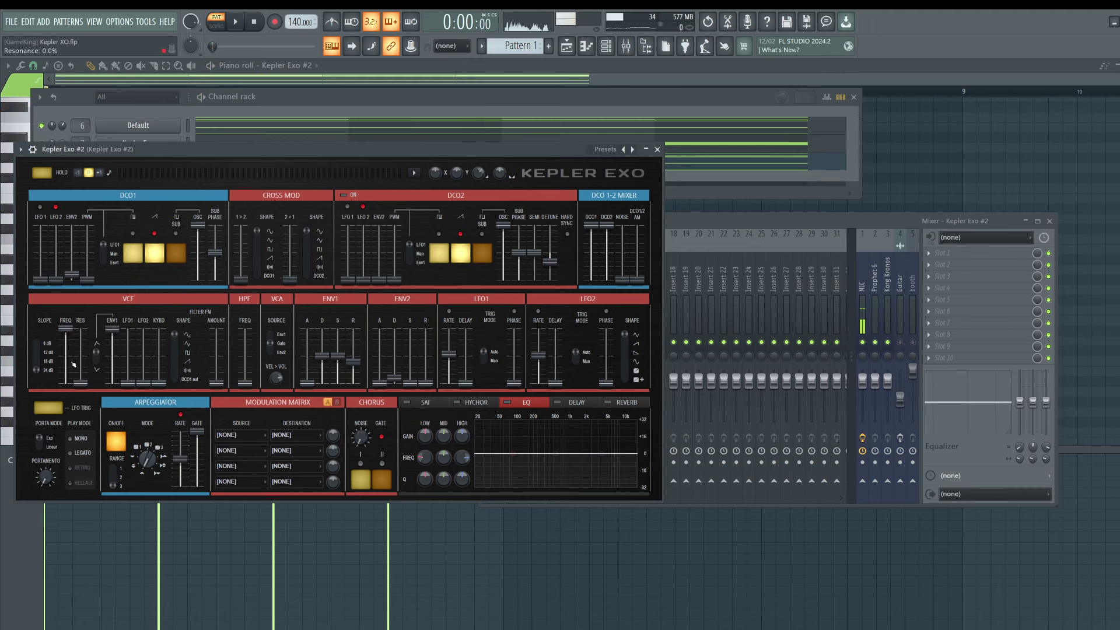
During playback, lower the VCF frequency, raise resonance to 44.1%, and shorten the ENV1 decay with sustain and release at minimum
key(space)
drag(66, 329, 64, 364)
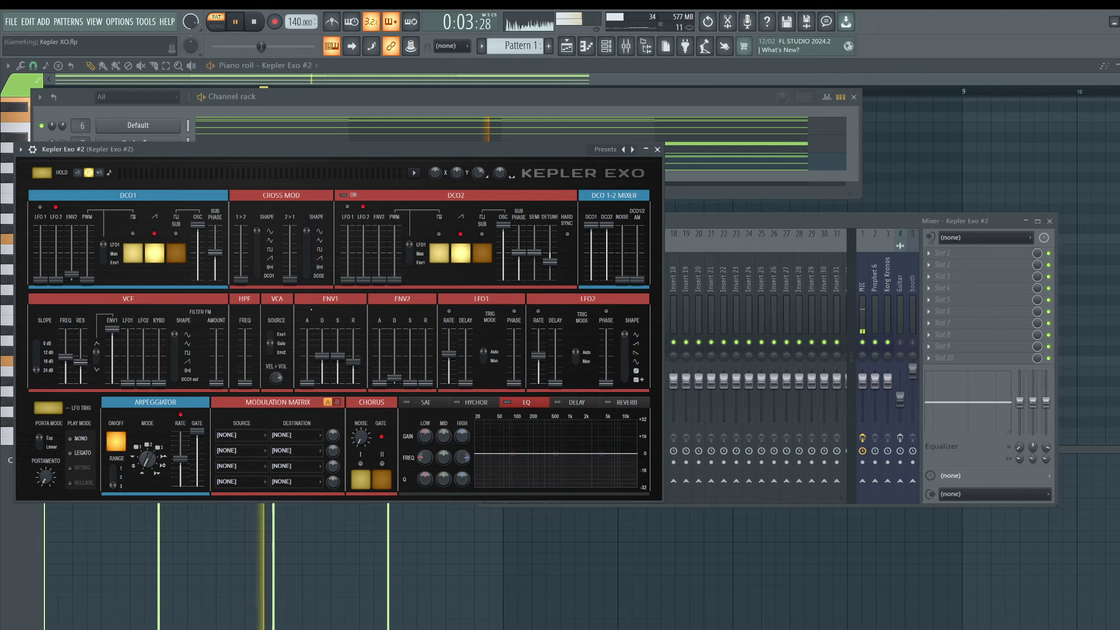
mouse_move(338, 355)
mouse_down()
mouse_move(338, 384)
mouse_move(354, 383)
mouse_move(322, 368)
mouse_up()
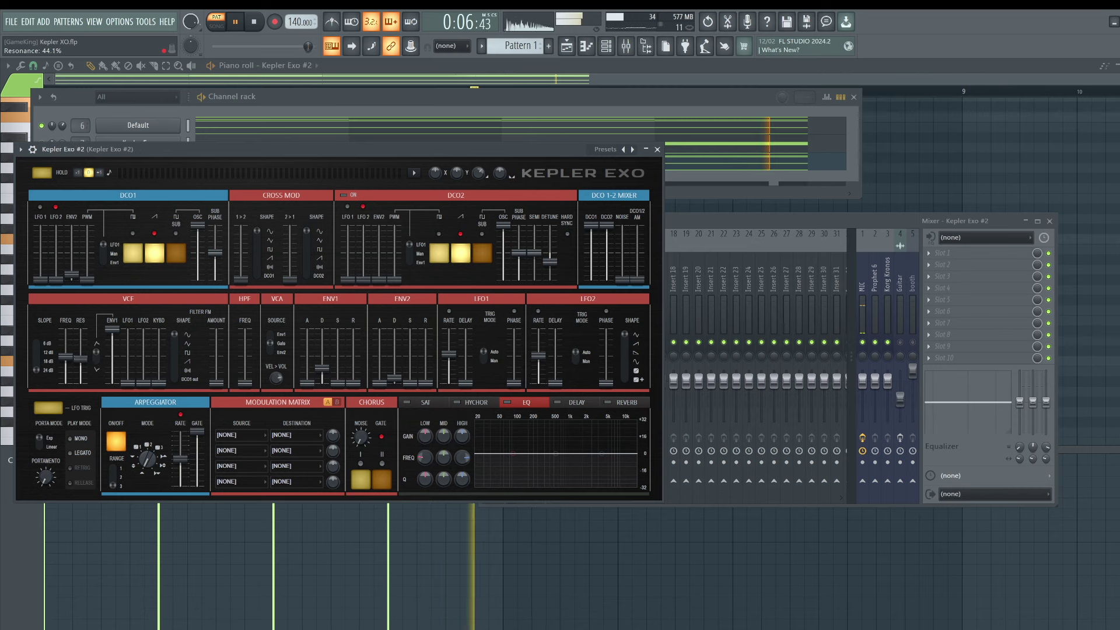
key(space)
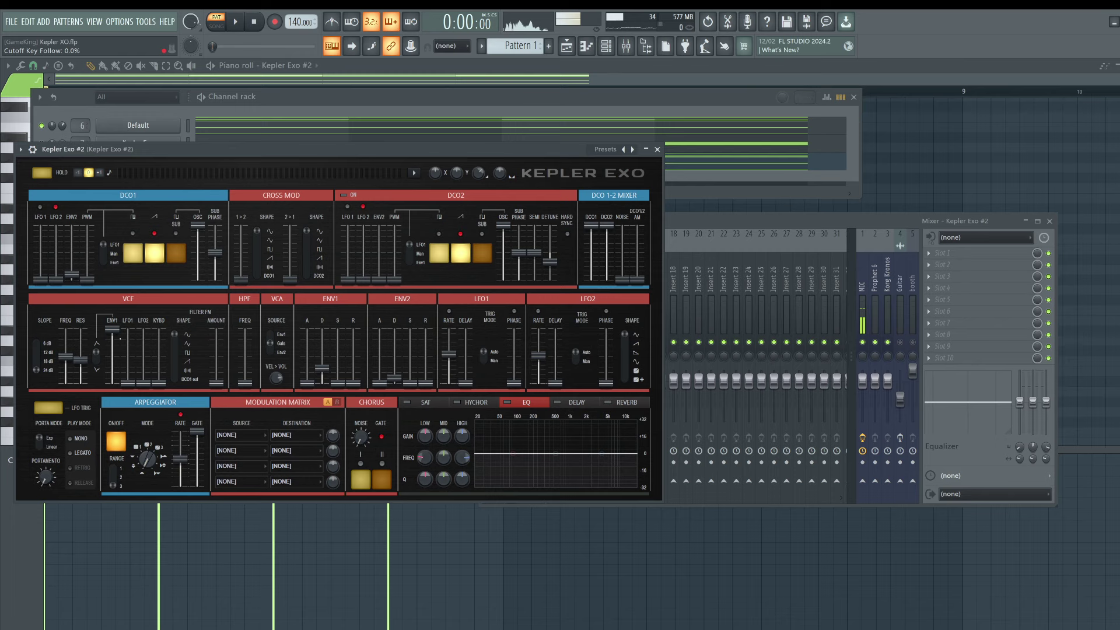
Rebalance the VCF frequency to a medium setting and shorten the ENV1 decay slightly while auditioning the arpeggio
drag(69, 357, 69, 331)
key(space)
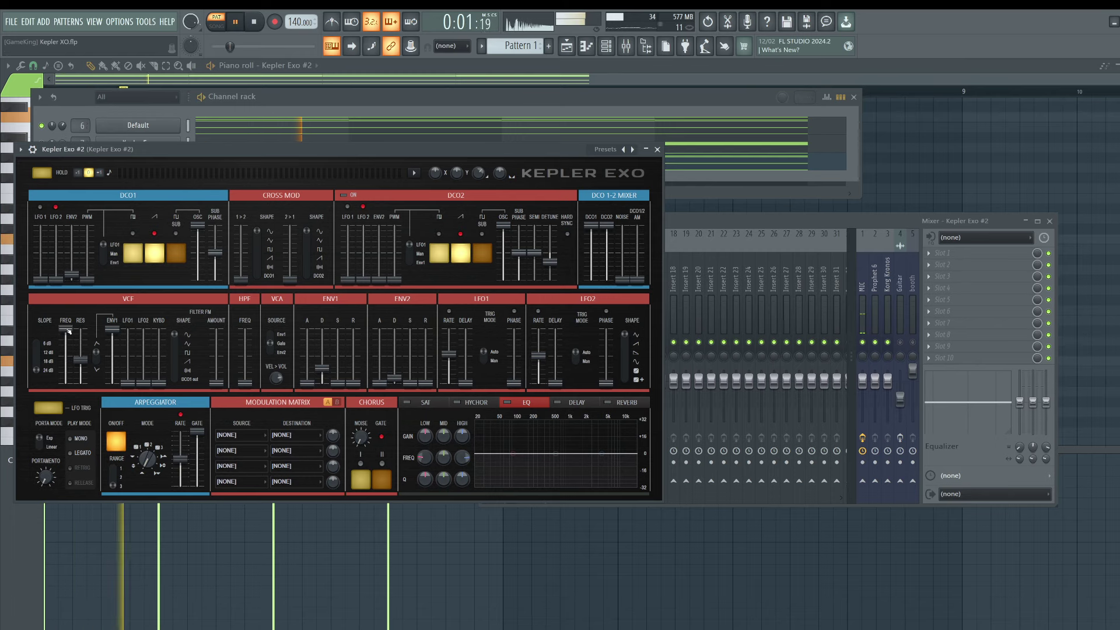
drag(322, 368, 322, 371)
key(space)
drag(65, 328, 66, 350)
key(space)
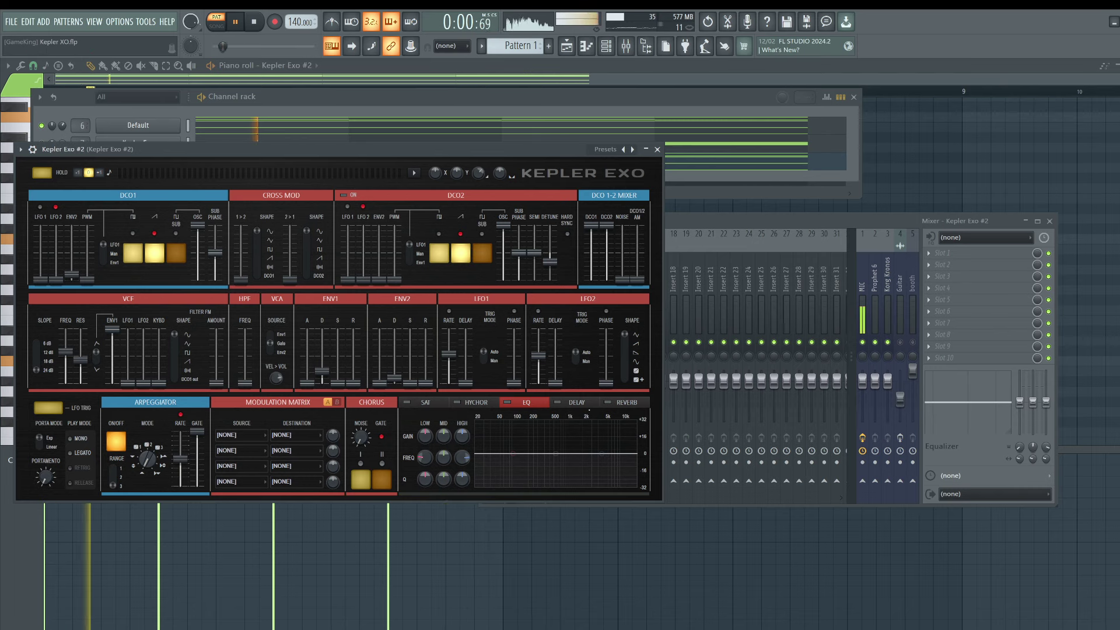
Turn on the delay effect, raise its amount, and add reverb to Kepler Exo #2 while auditioning
click(557, 403)
click(557, 403)
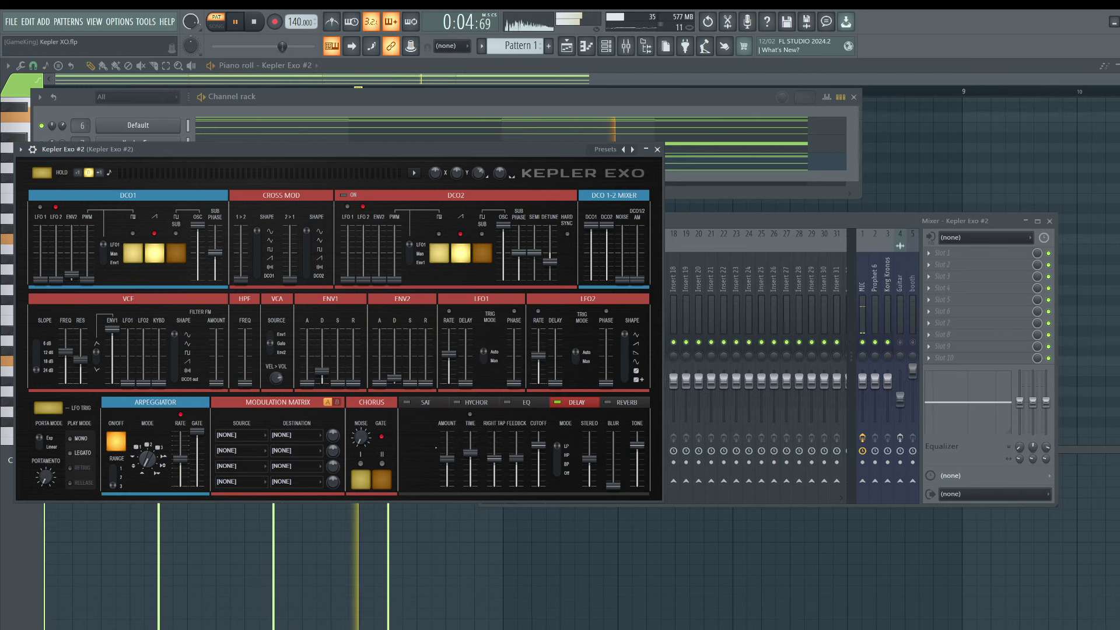
drag(447, 458, 447, 439)
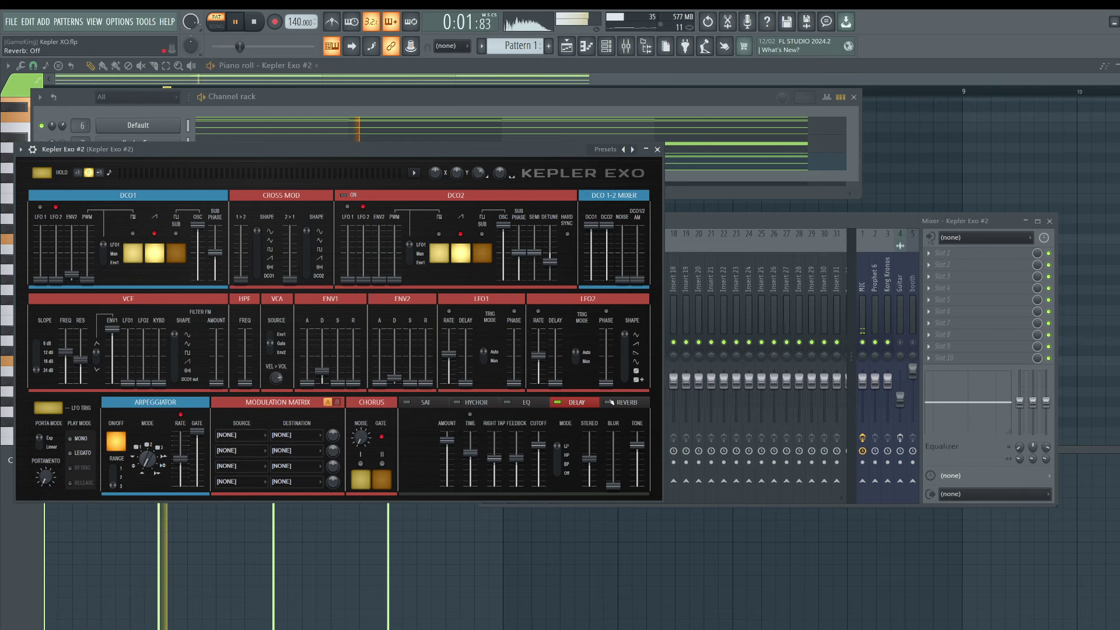
click(608, 402)
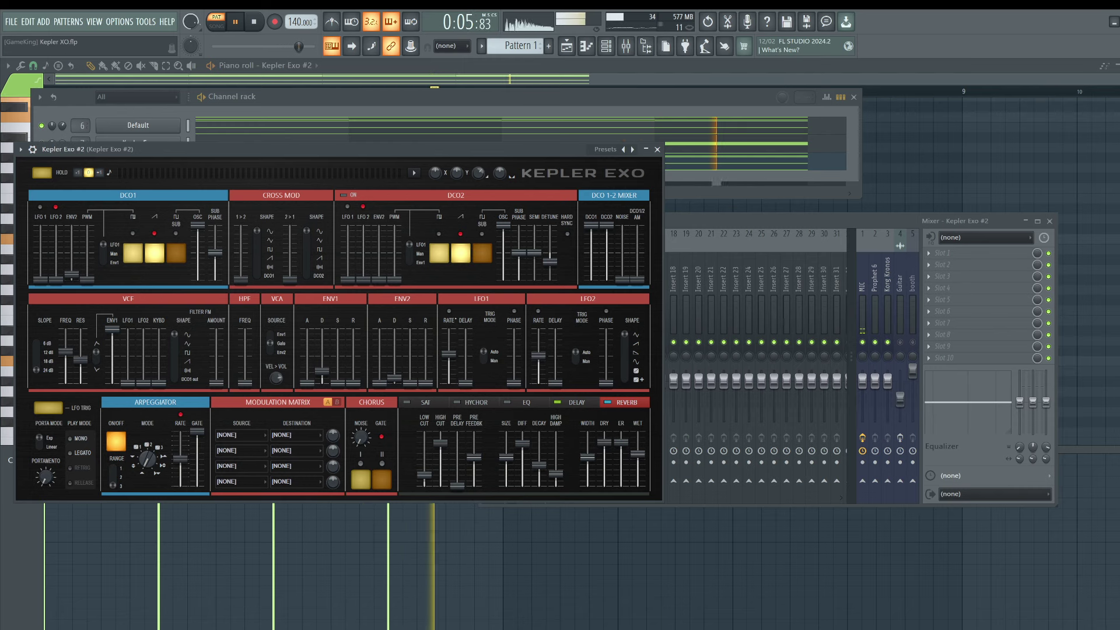
key(space)
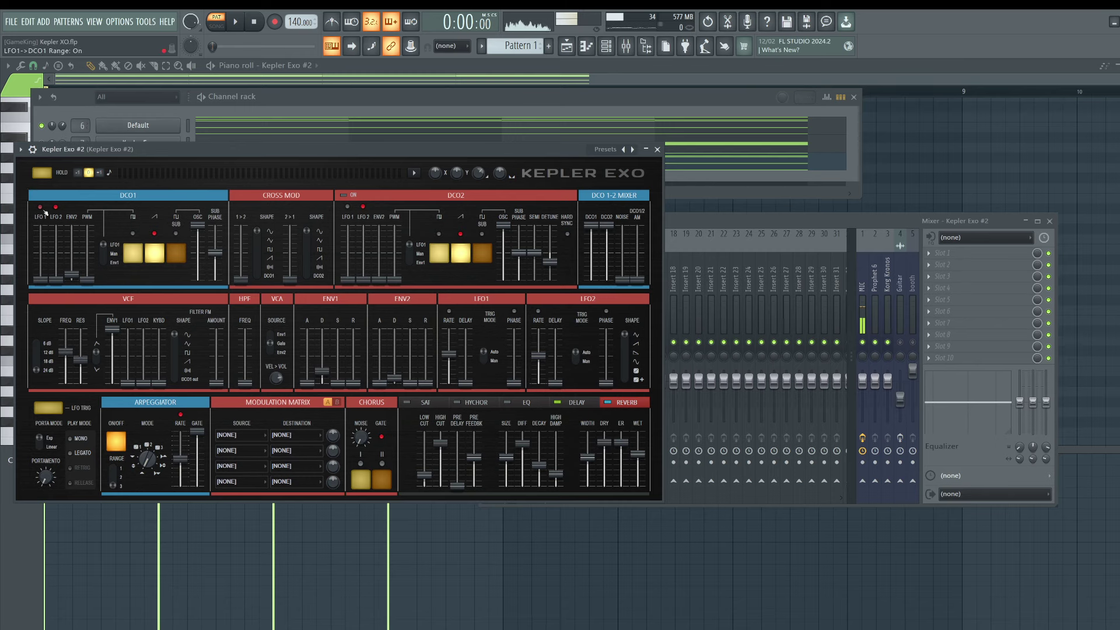
Apply a small amount of LFO1 modulation to DCO1 and slow the tempo-synced LFO1 rate during playback
key(space)
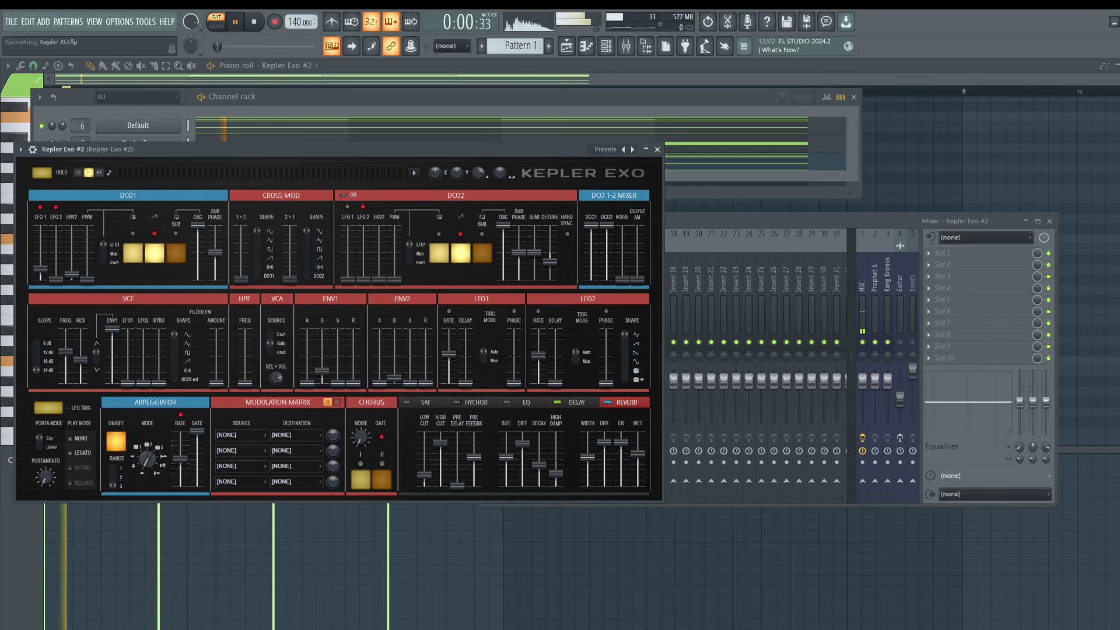
drag(449, 354, 448, 370)
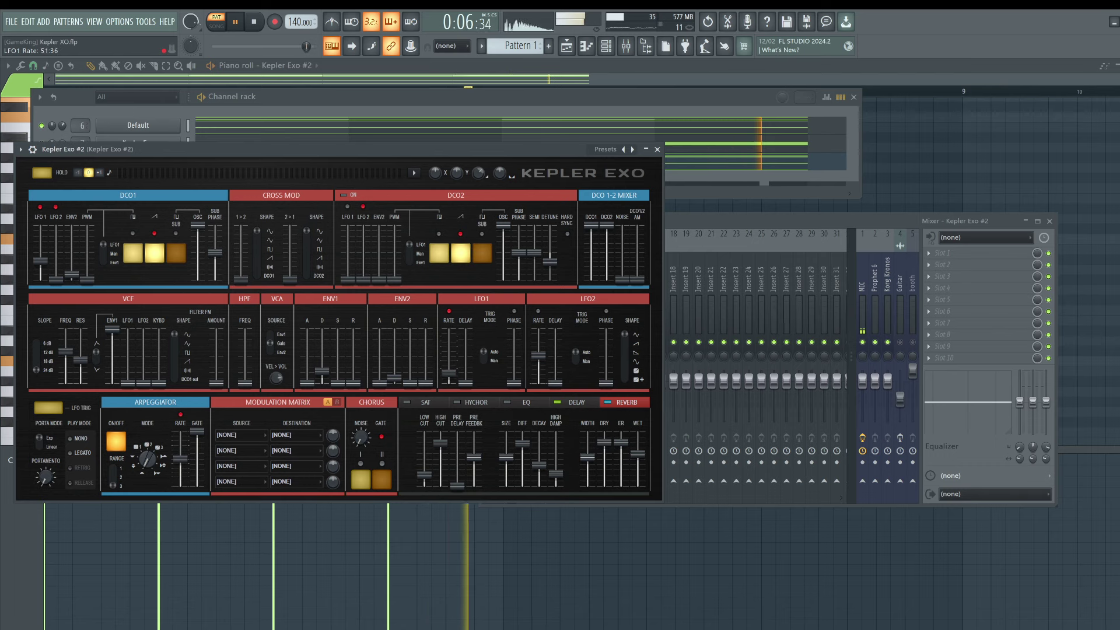
drag(40, 261, 40, 269)
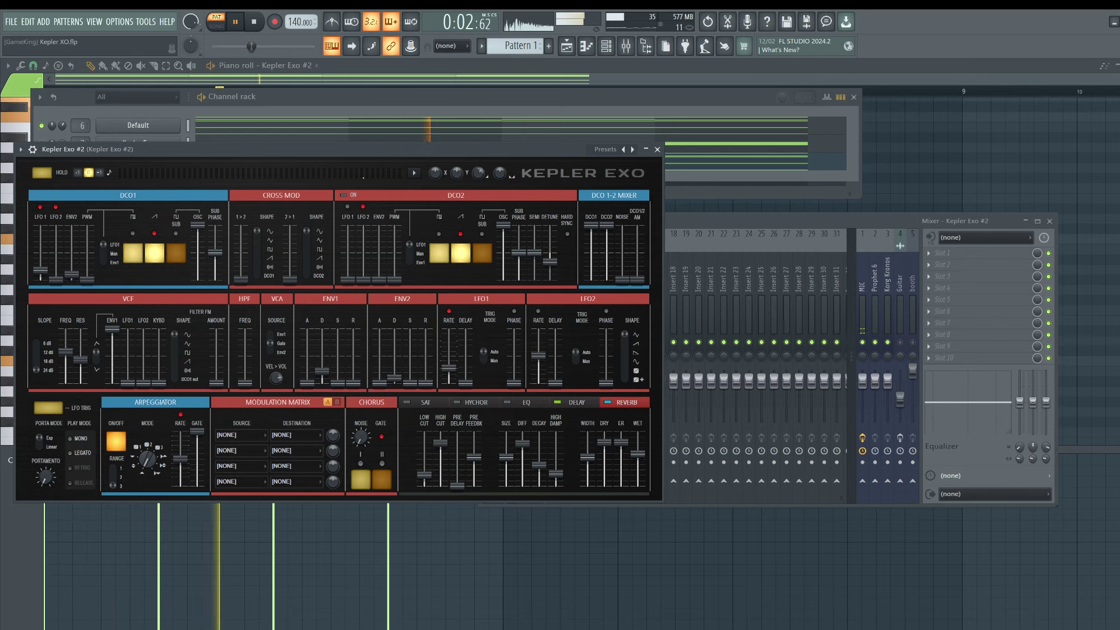
key(space)
Move the Kepler Exo #2 window below the channel rack and check the LFO1 rate in the Default channel's synth
click(168, 126)
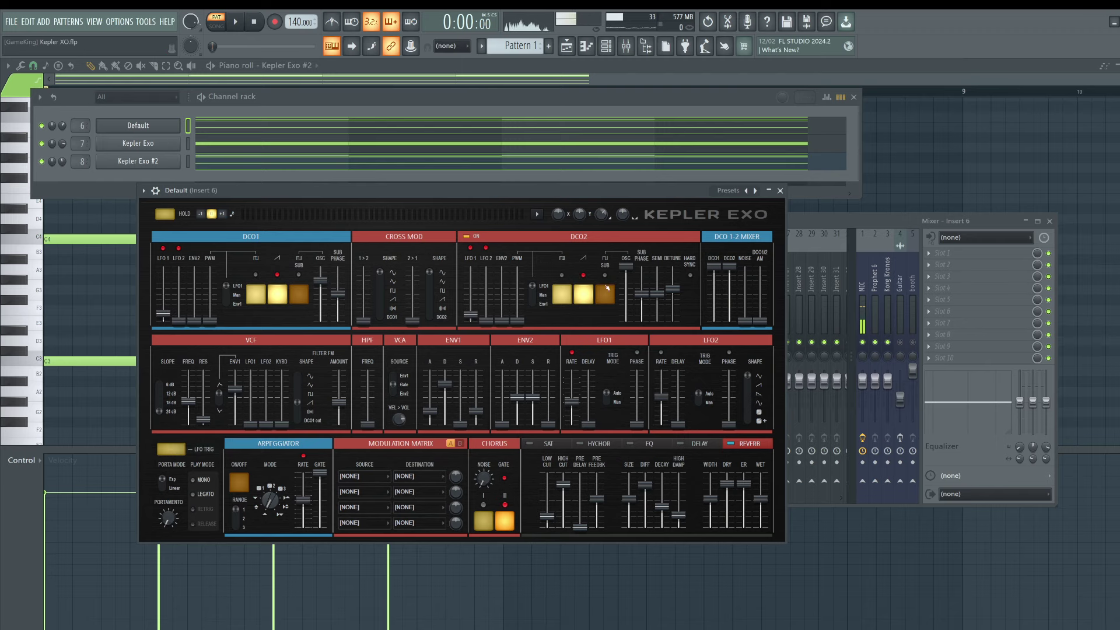
click(780, 191)
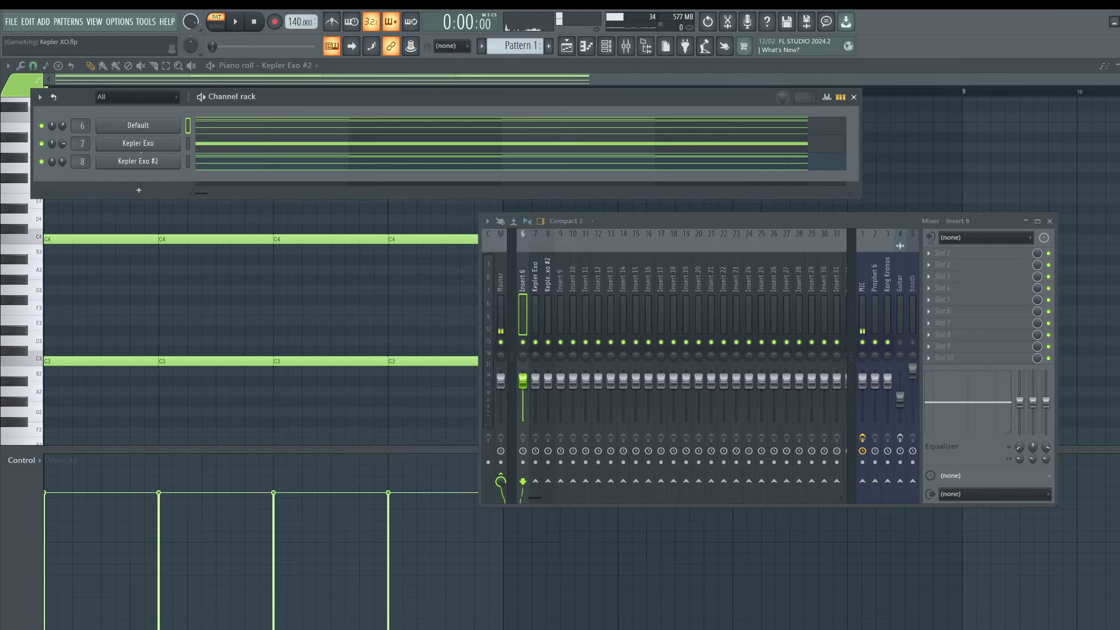
click(152, 161)
right_click(42, 271)
click(70, 416)
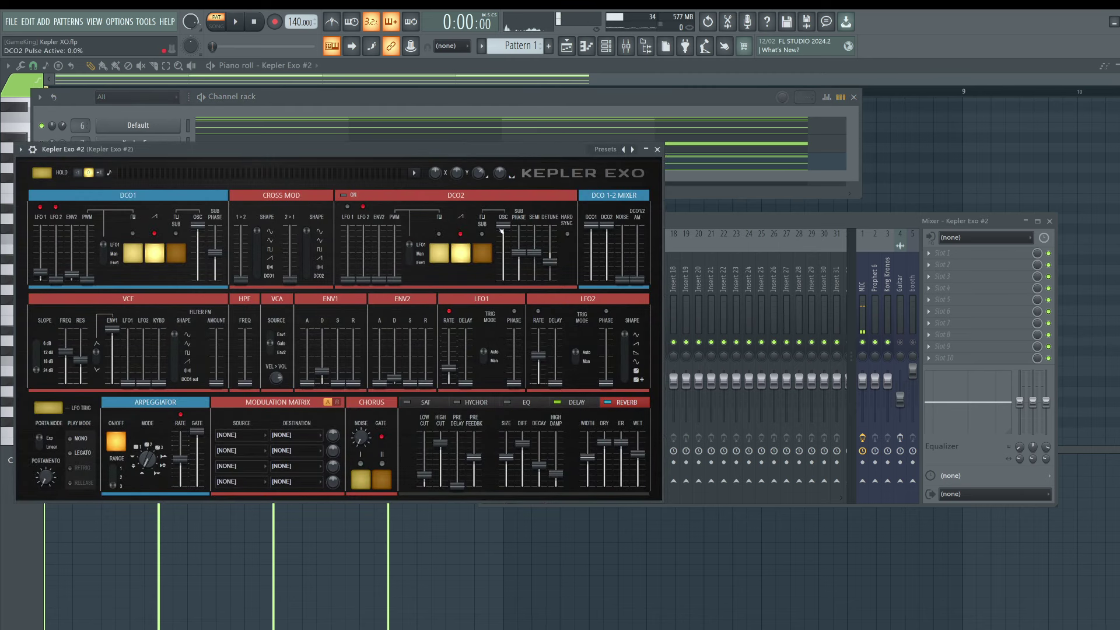
drag(247, 149, 256, 221)
click(159, 127)
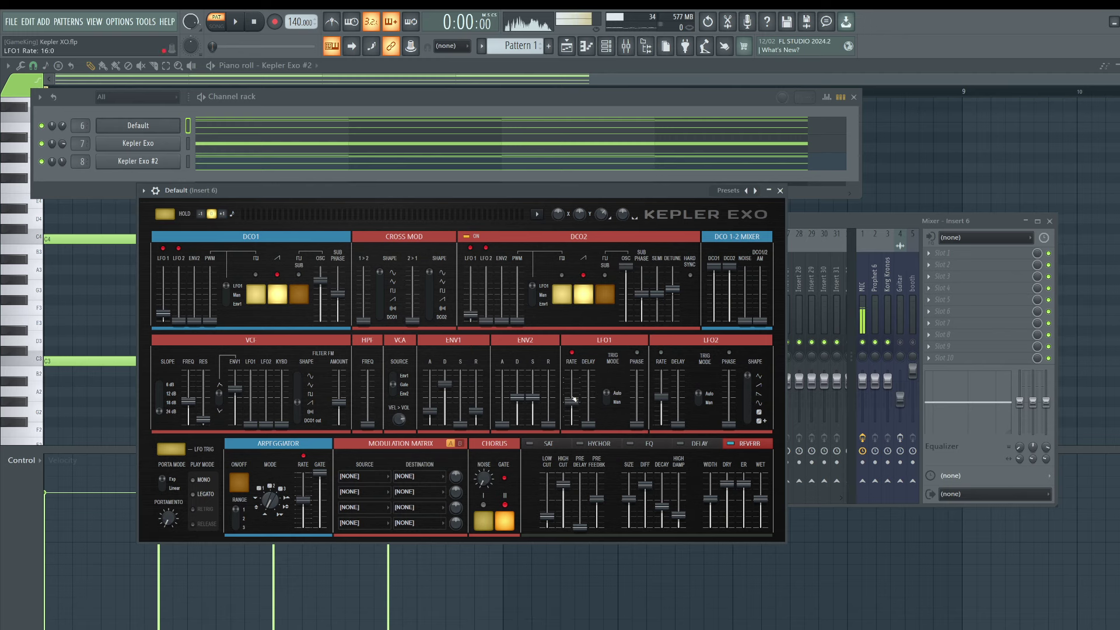
Set Kepler Exo #2's LFO1 rate to 16:0 to match the Default channel, and turn on Chorus II during playback
click(127, 161)
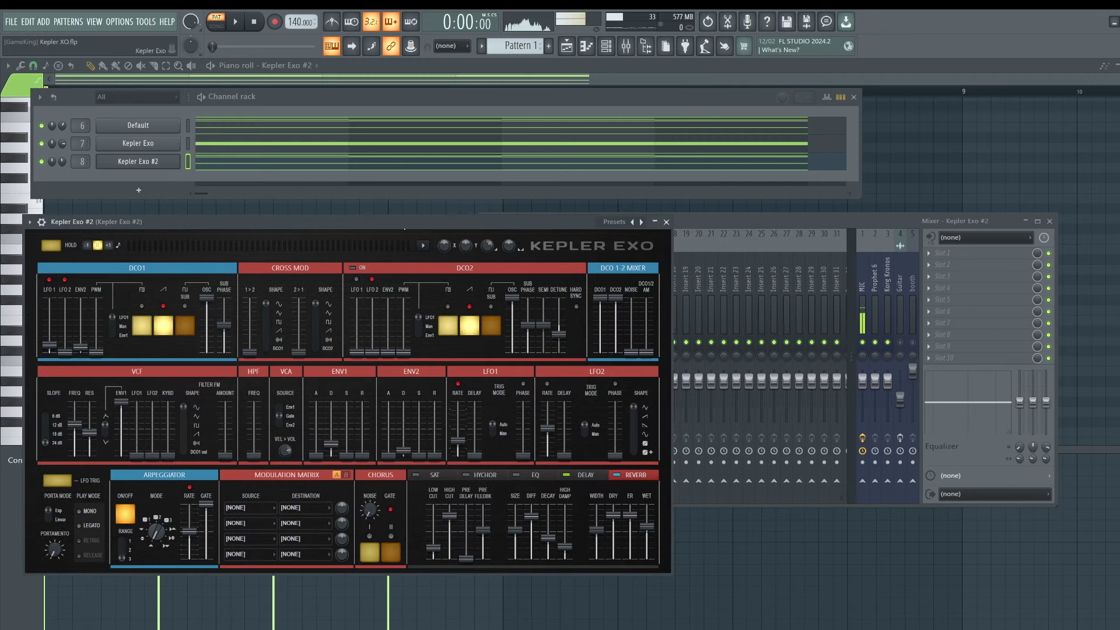
right_click(459, 436)
click(505, 590)
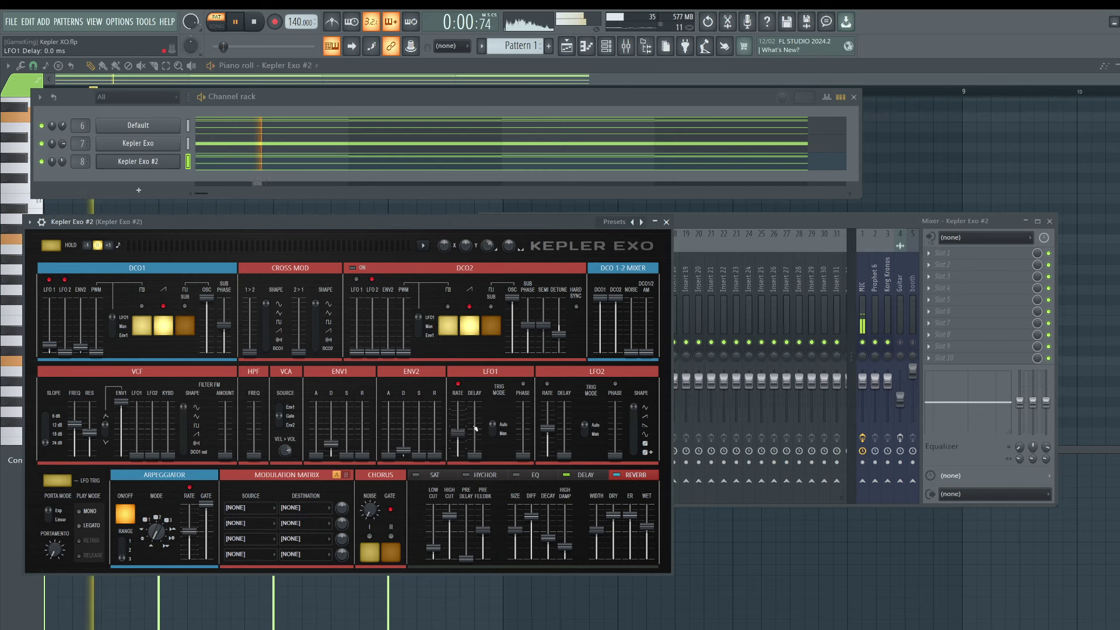
click(390, 551)
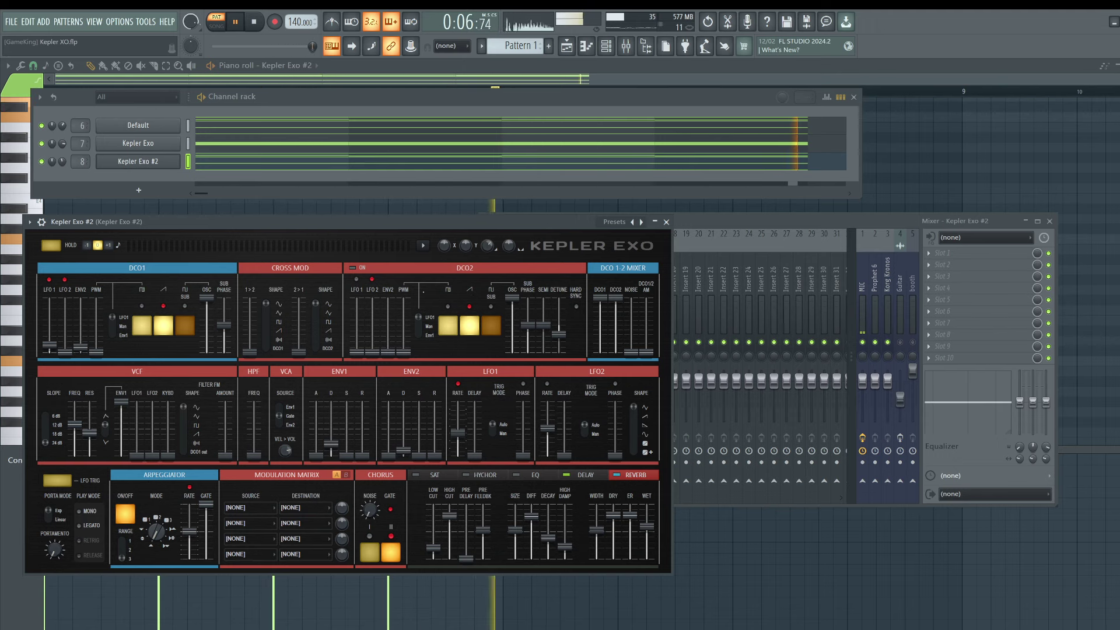
Turn on DCO2 in Kepler Exo #2 and raise its detune while auditioning the arpeggio
click(355, 269)
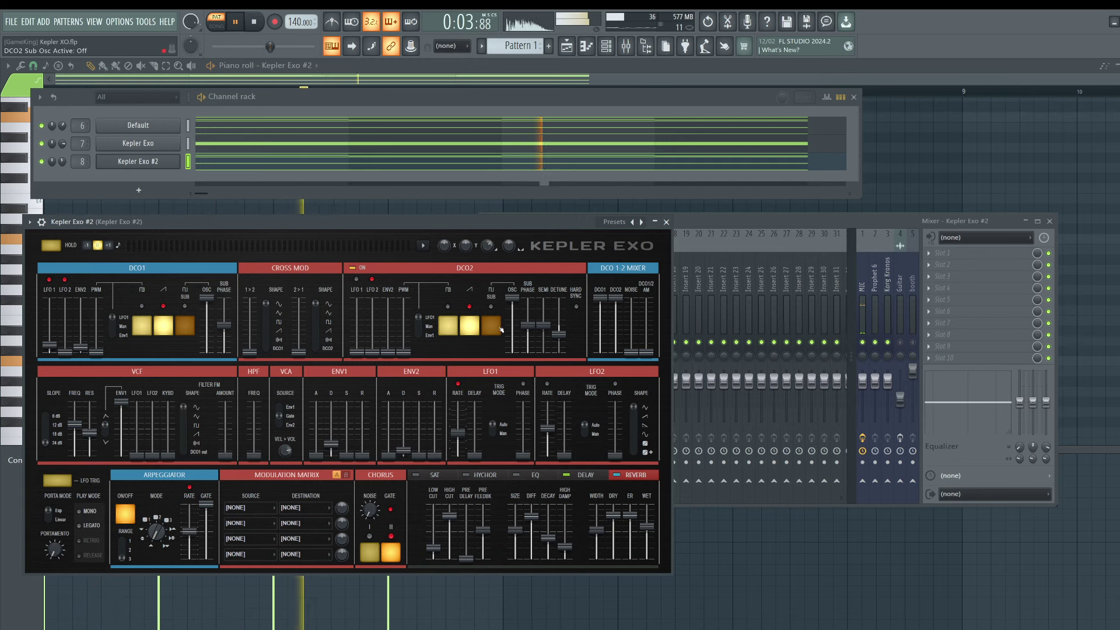
drag(559, 332, 559, 318)
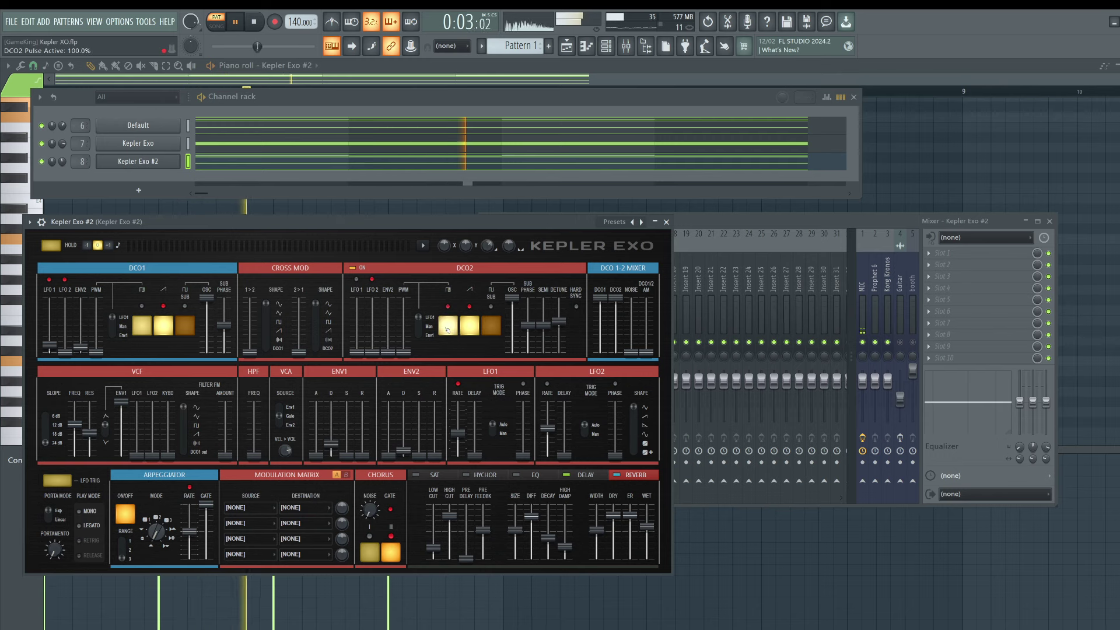
key(space)
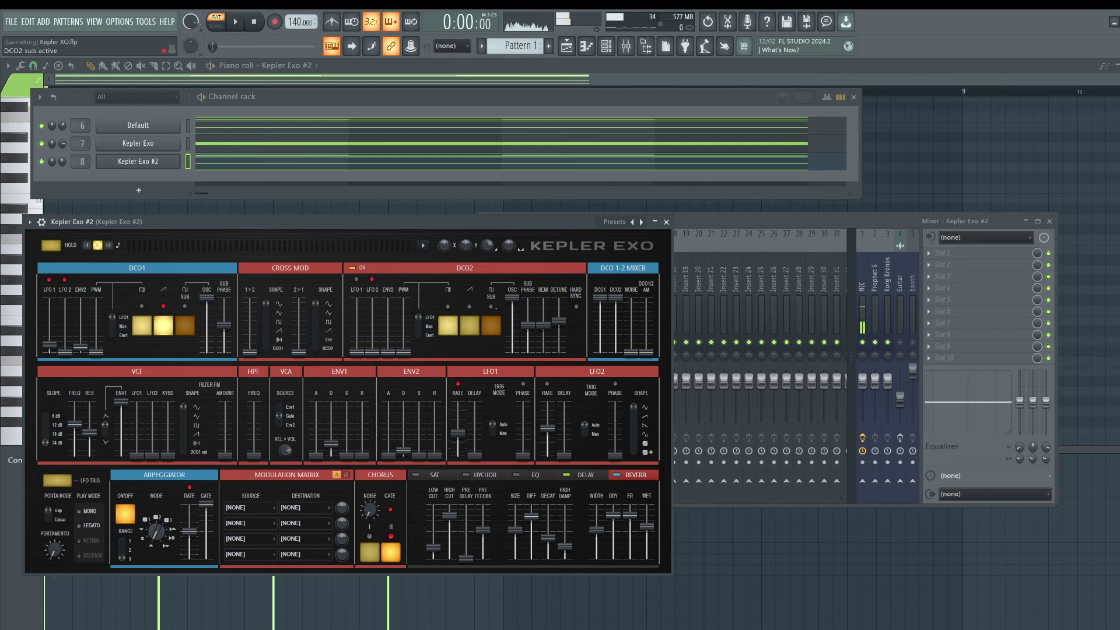
Use only the pulse wave on DCO2 and raise its PWM depth with LFO1 as the source during playback
key(space)
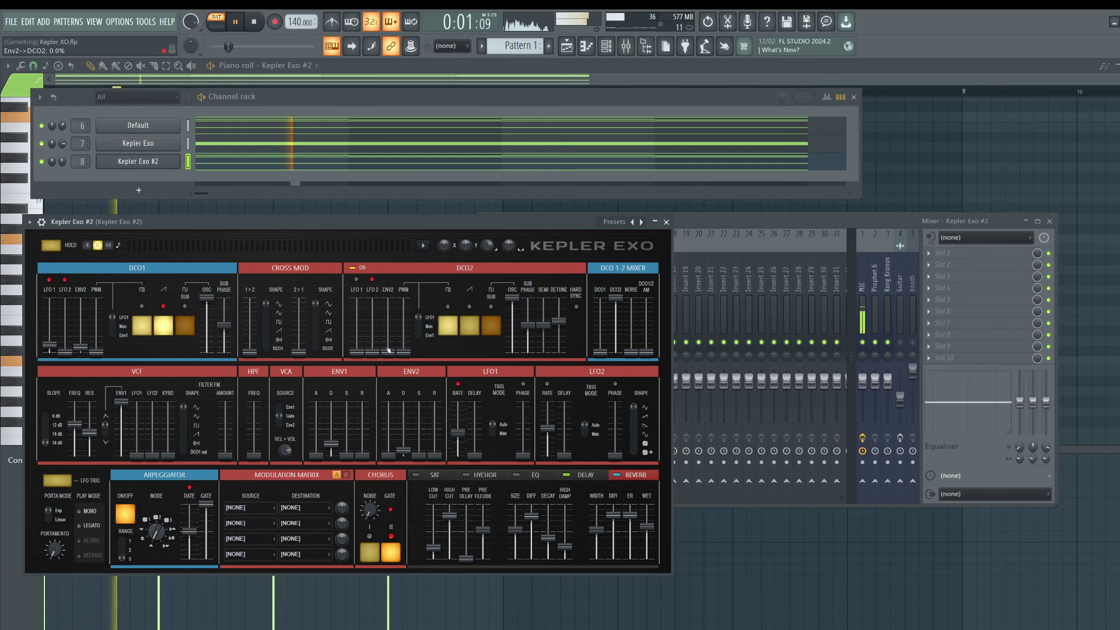
click(447, 326)
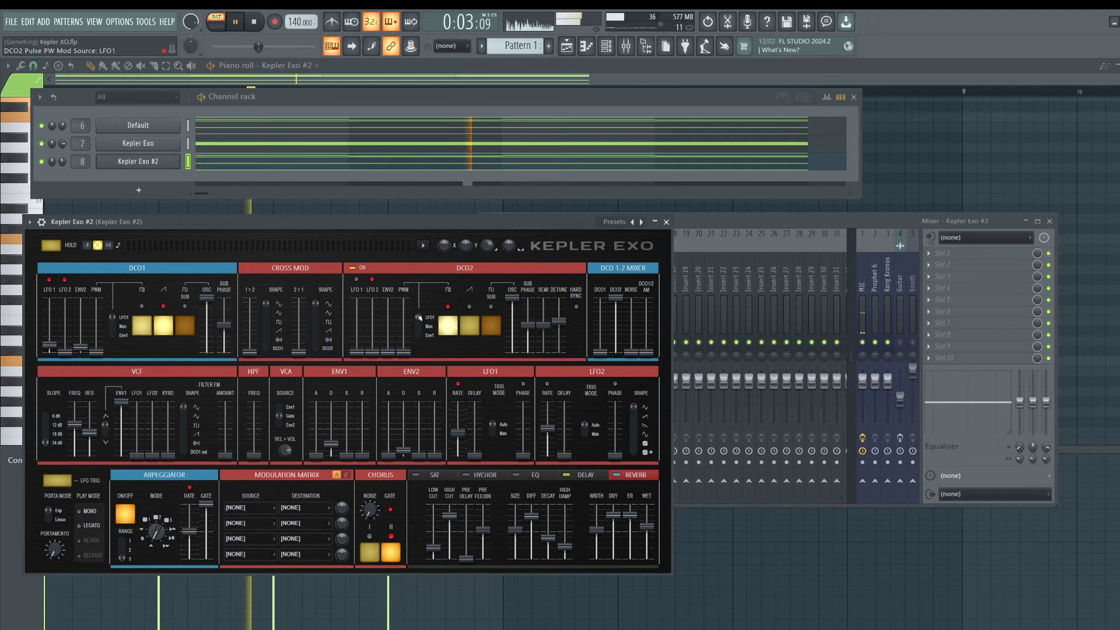
mouse_move(403, 338)
mouse_down()
mouse_move(403, 300)
mouse_move(412, 327)
mouse_up()
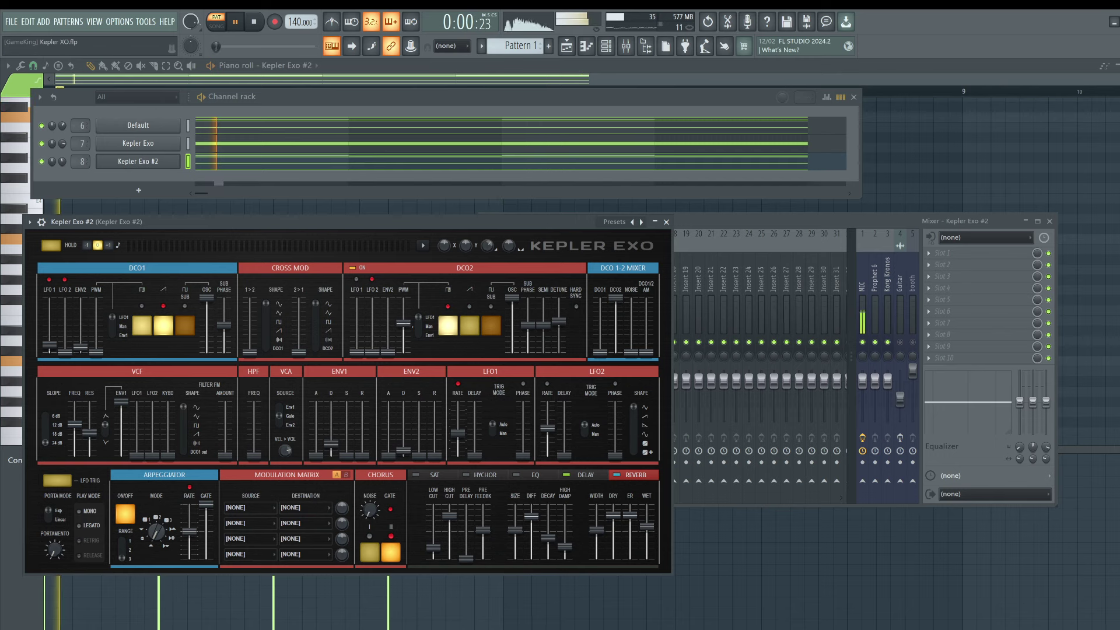
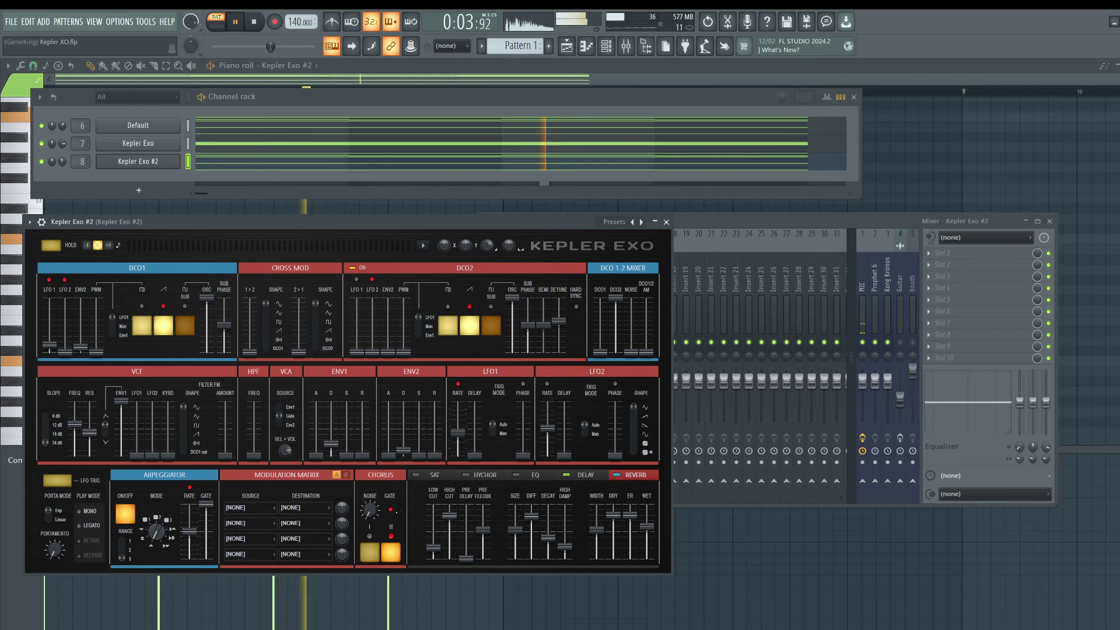
Turn on saturation in Kepler Exo #2 and raise its amount to about 57.3% during playback
click(616, 475)
click(617, 475)
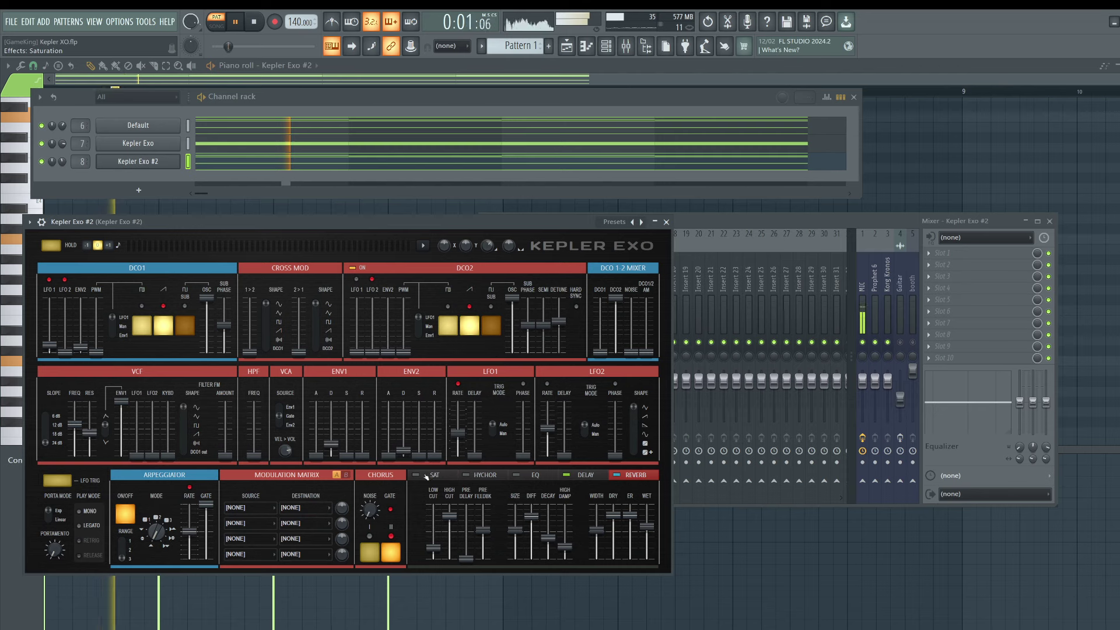
click(446, 475)
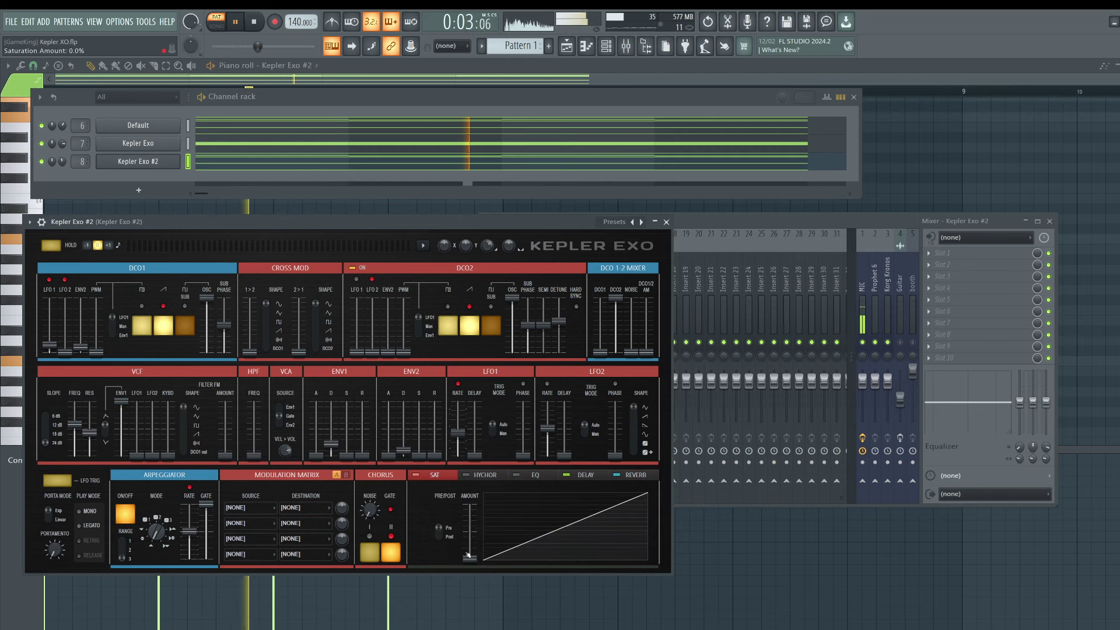
drag(470, 541, 470, 527)
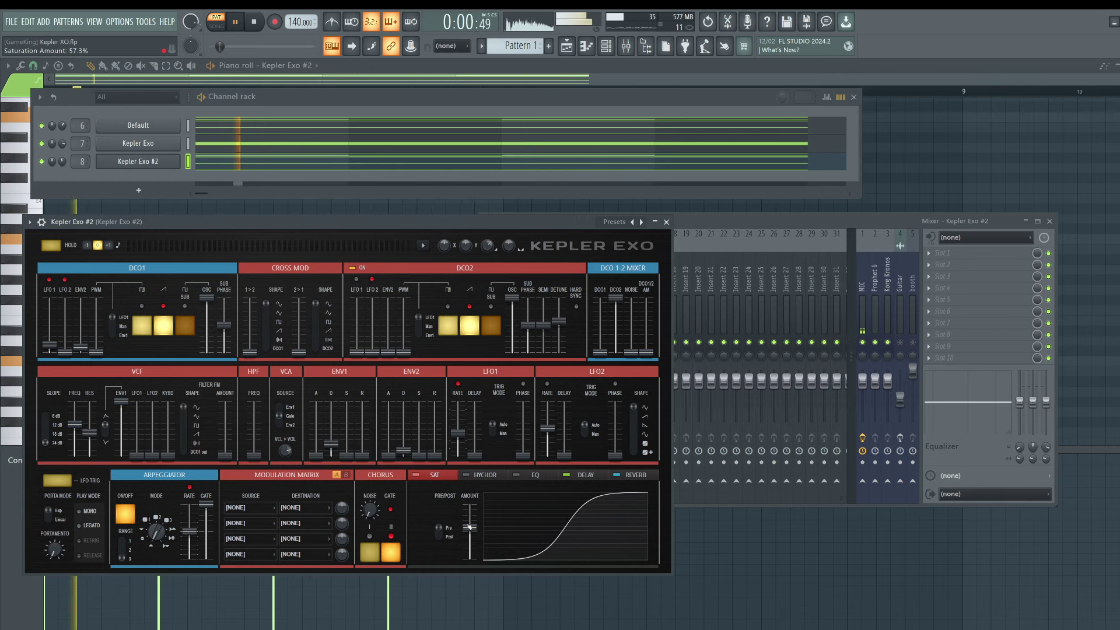
key(space)
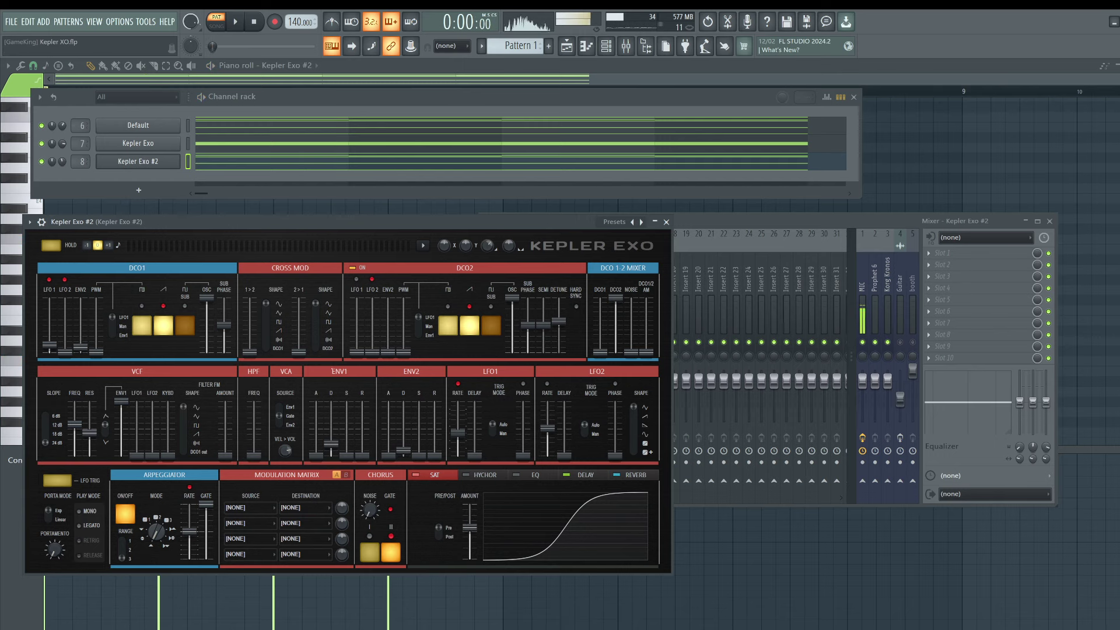
key(space)
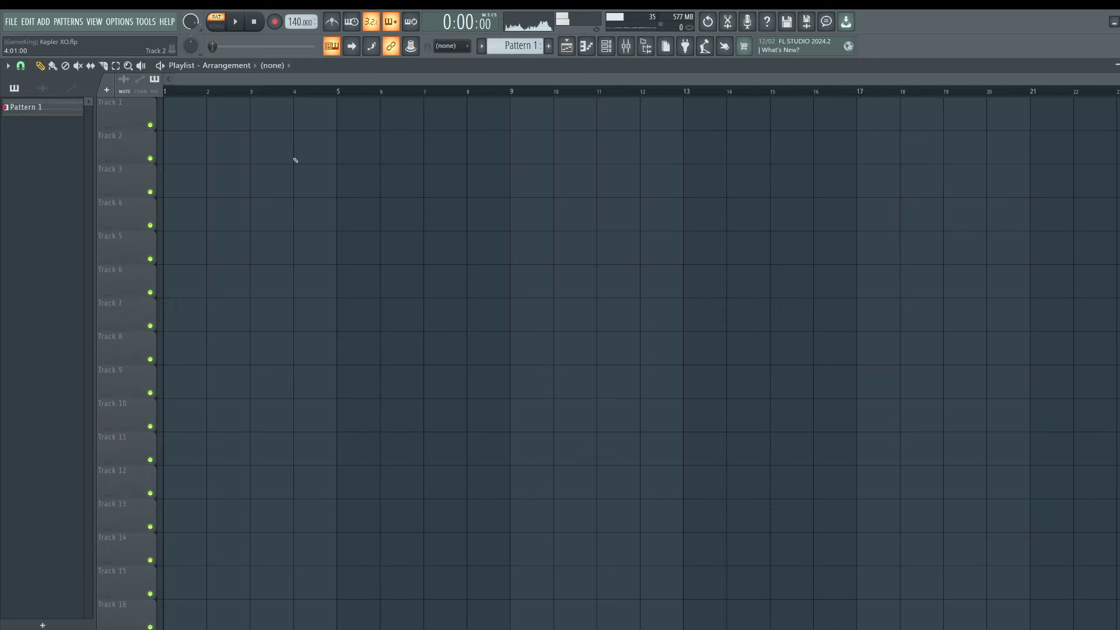
Switch to song mode in the playlist and duplicate the Pattern 1 clip three times in a row on Track 1
click(187, 113)
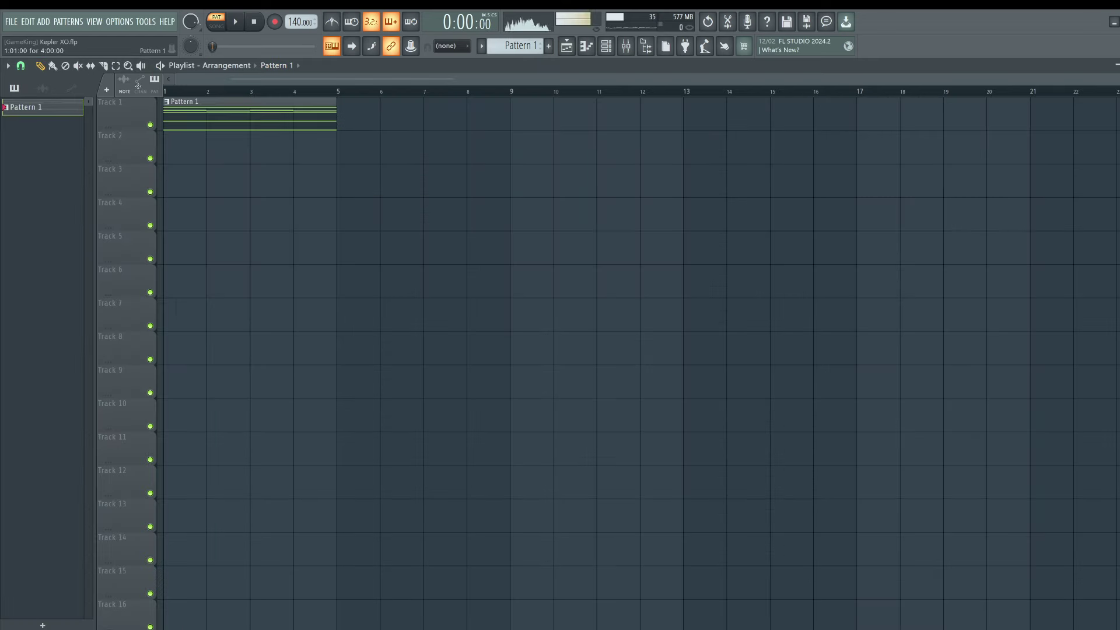
key(ctrl+a)
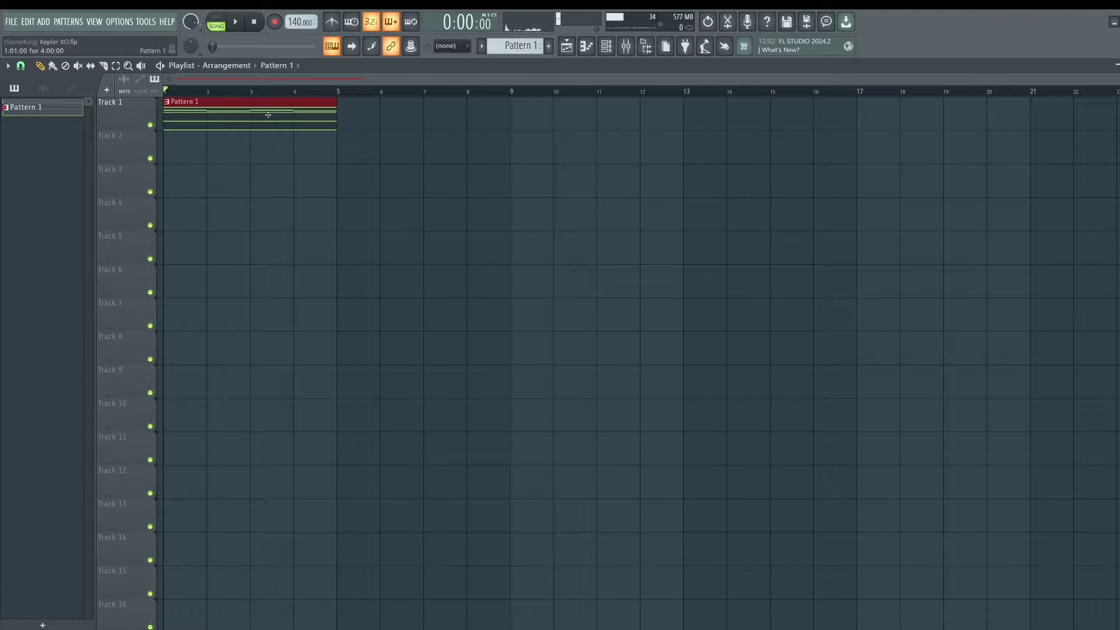
key(ctrl+b)
key(ctrl+b)
key(ctrl+b)
Create an automation clip for the Kepler Exo #2 channel volume
click(606, 46)
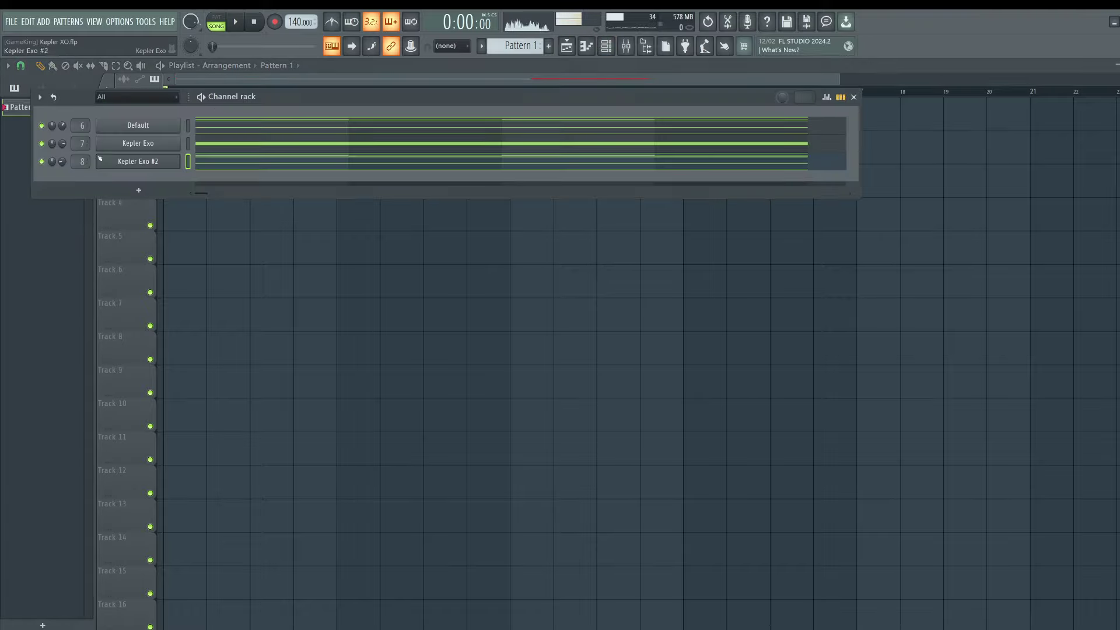
right_click(62, 162)
click(108, 241)
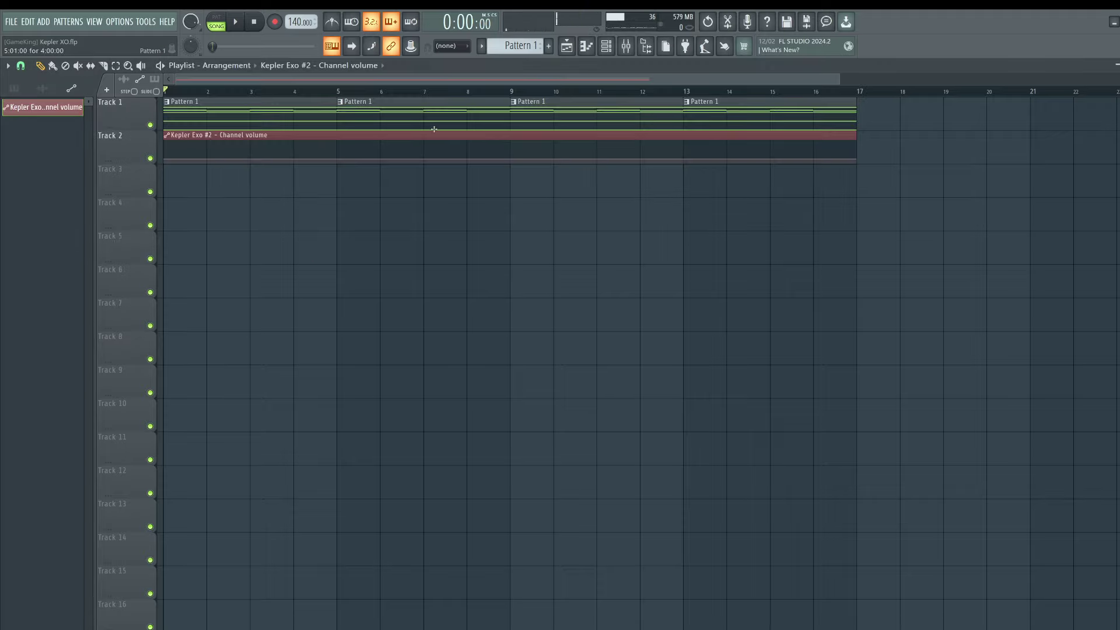
Play the arrangement in the playlist, reopen the Kepler Exo #2 synth and move its window up and over to check its saturation settings
key(F5)
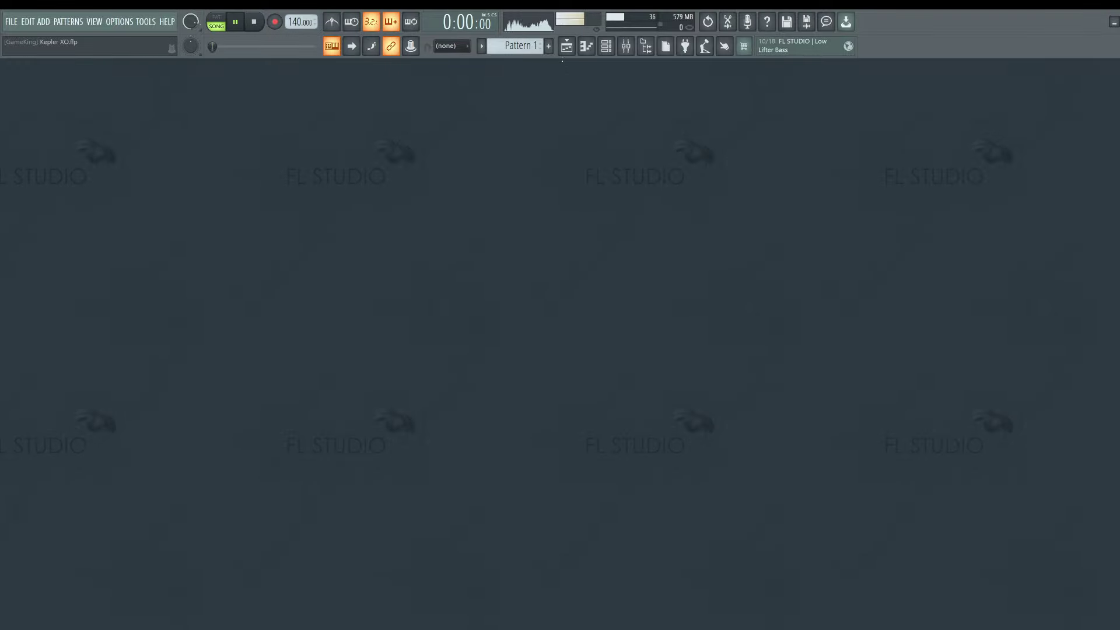
click(566, 47)
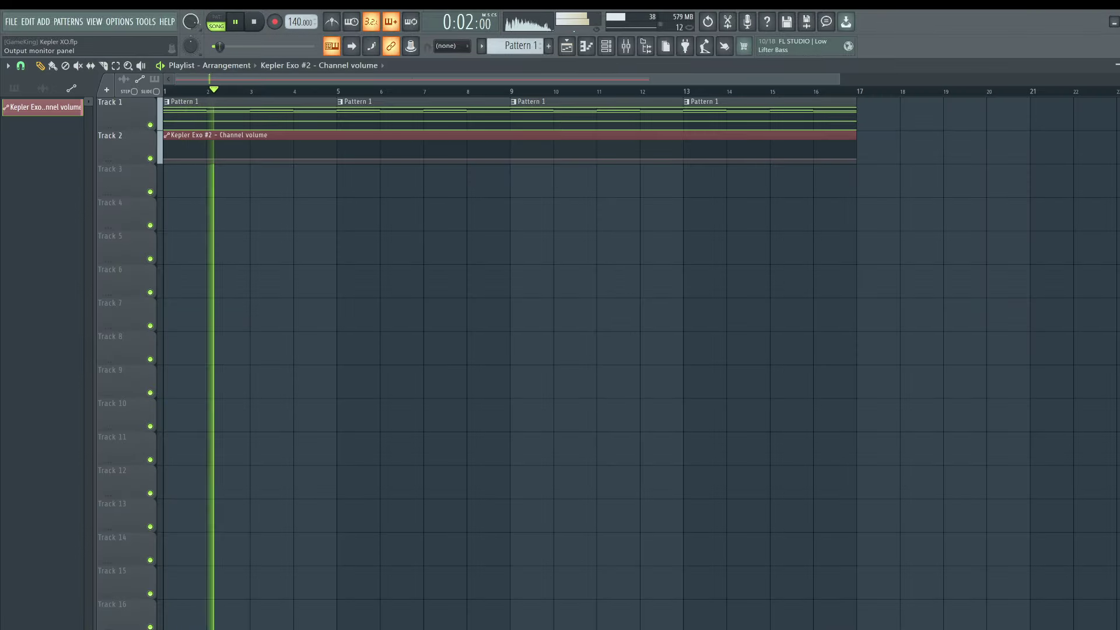
click(604, 52)
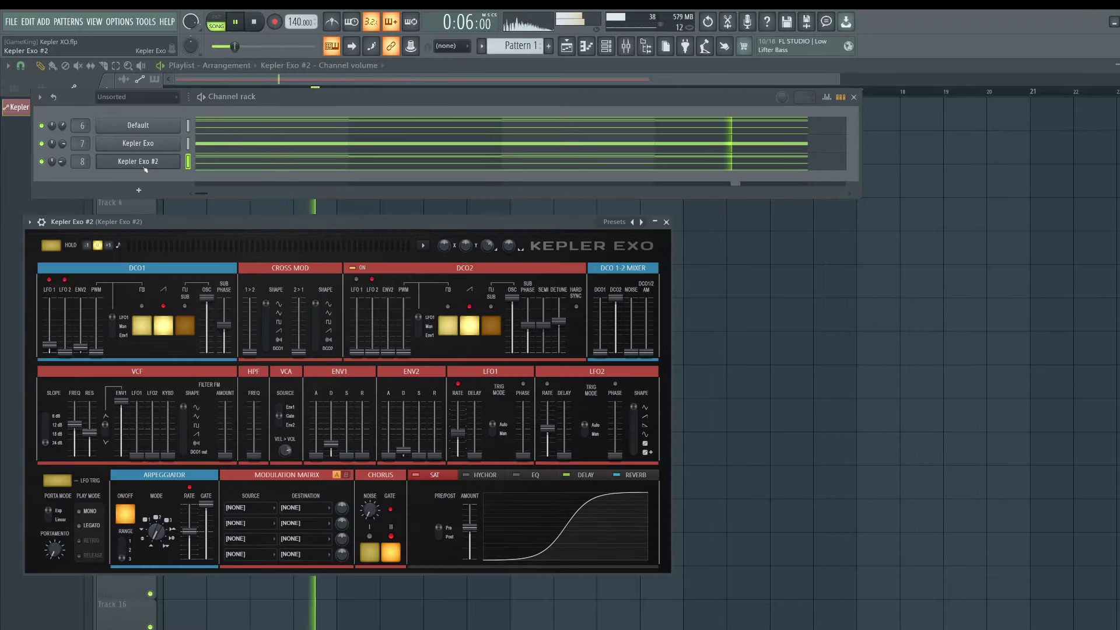
click(144, 165)
drag(225, 222, 305, 195)
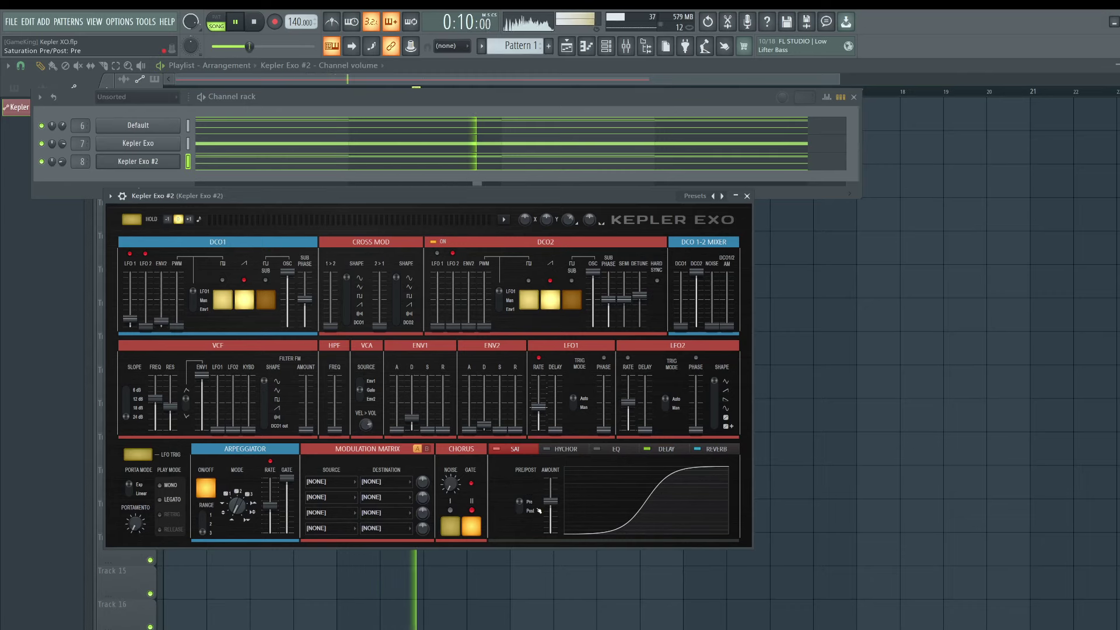
Turn on saturation in the Default channel's synth and try its amount while the song plays
click(155, 125)
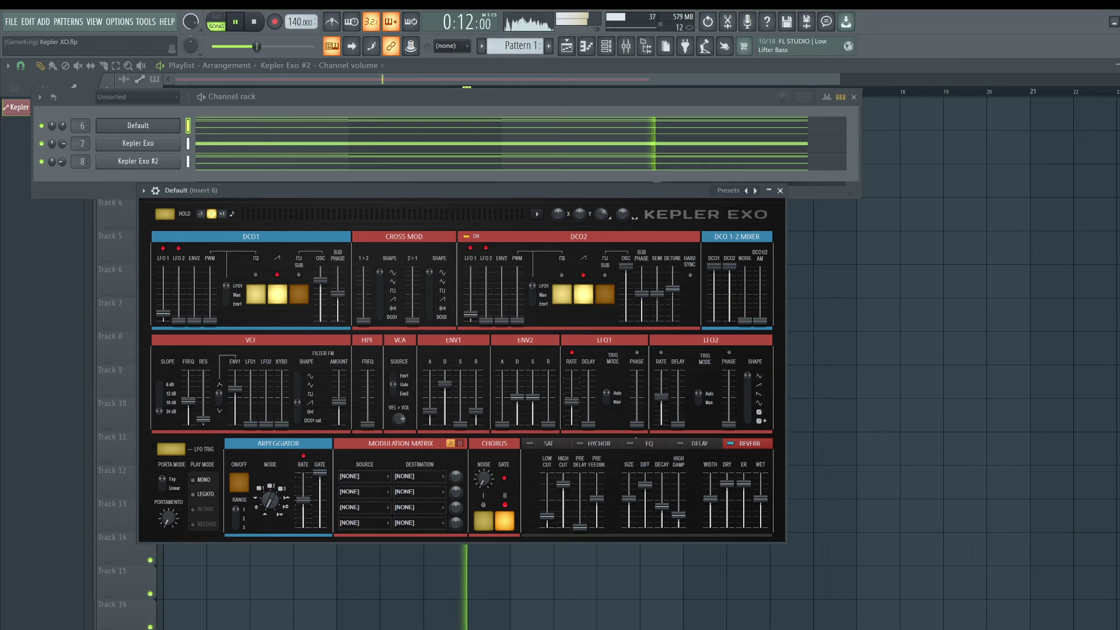
click(546, 445)
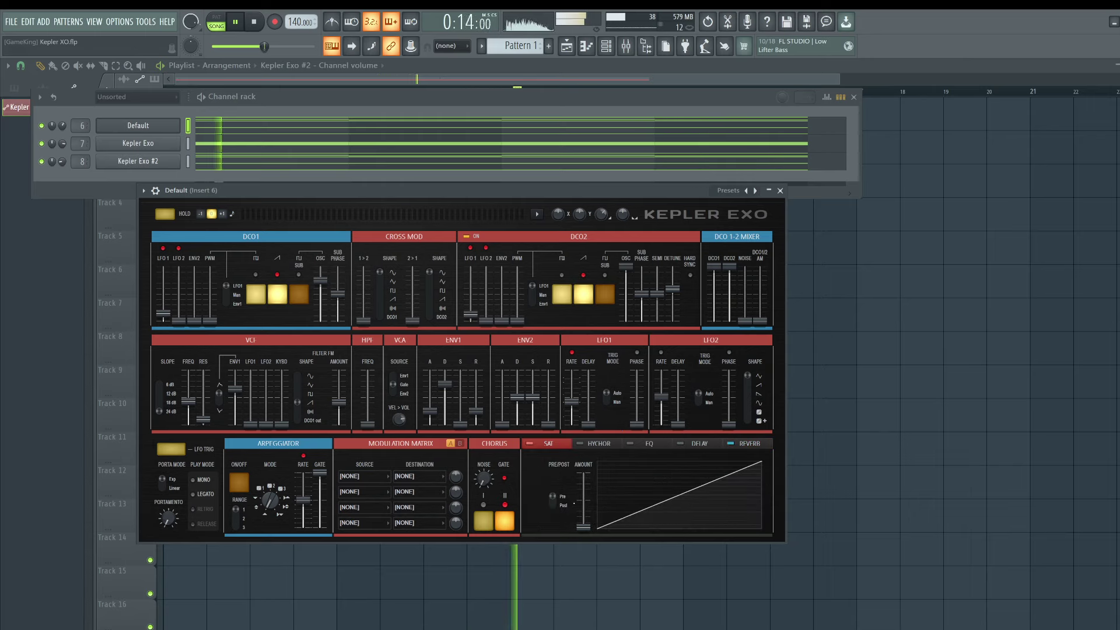
mouse_move(586, 519)
mouse_down()
mouse_move(587, 501)
mouse_move(583, 527)
mouse_up()
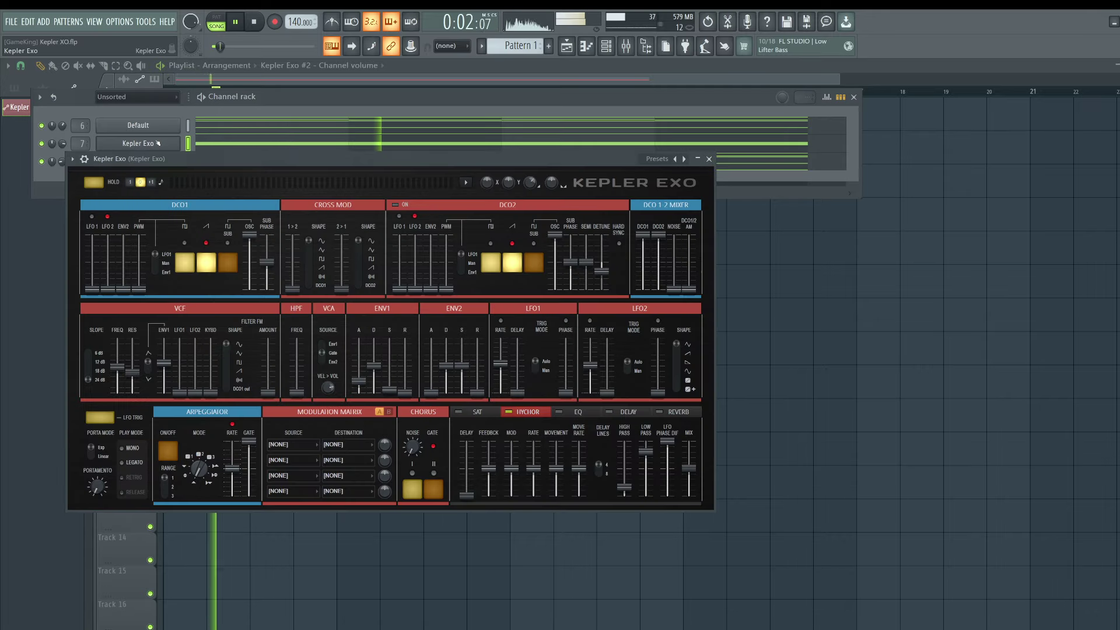
Audition the Default channel alone, with Kepler Exo added, and with Kepler Exo #2 added, by muting and unmuting the channels
click(138, 143)
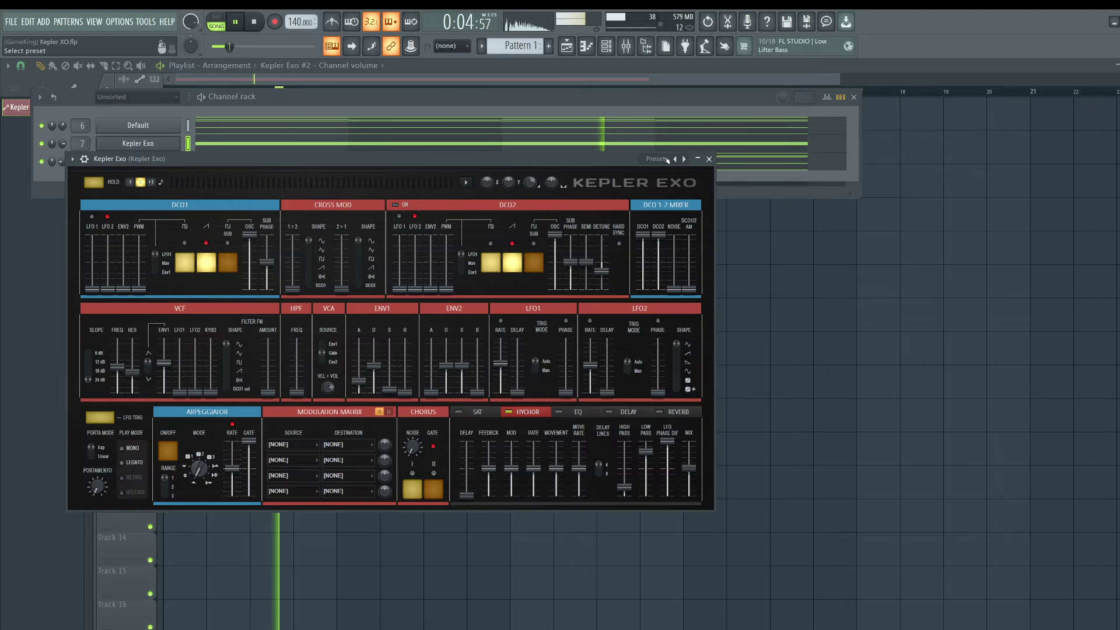
key(space)
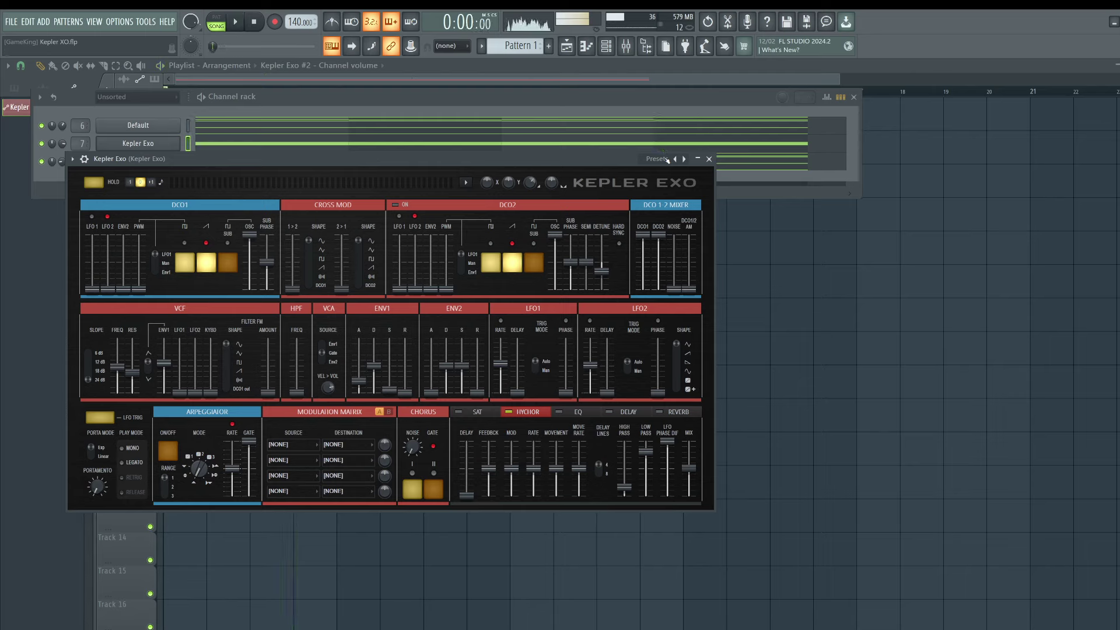
click(188, 125)
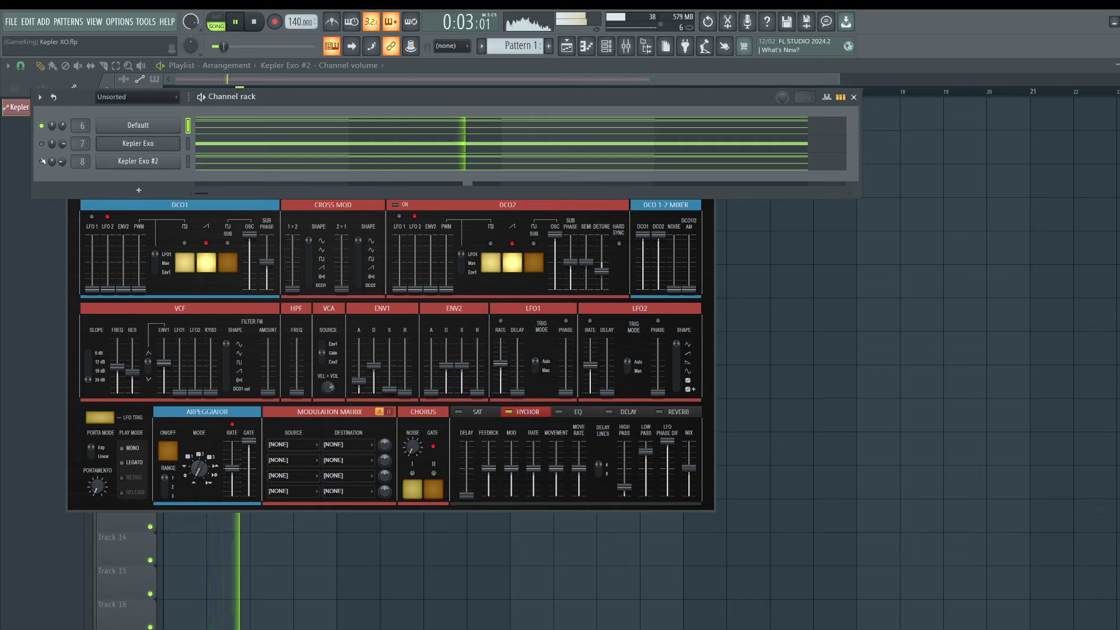
key(space)
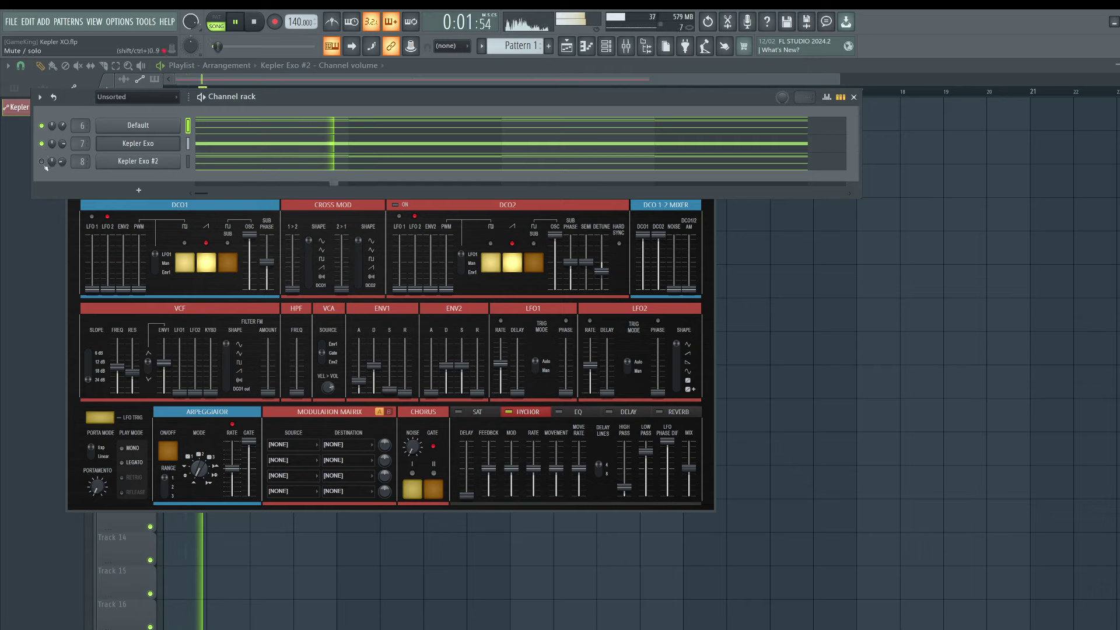
key(space)
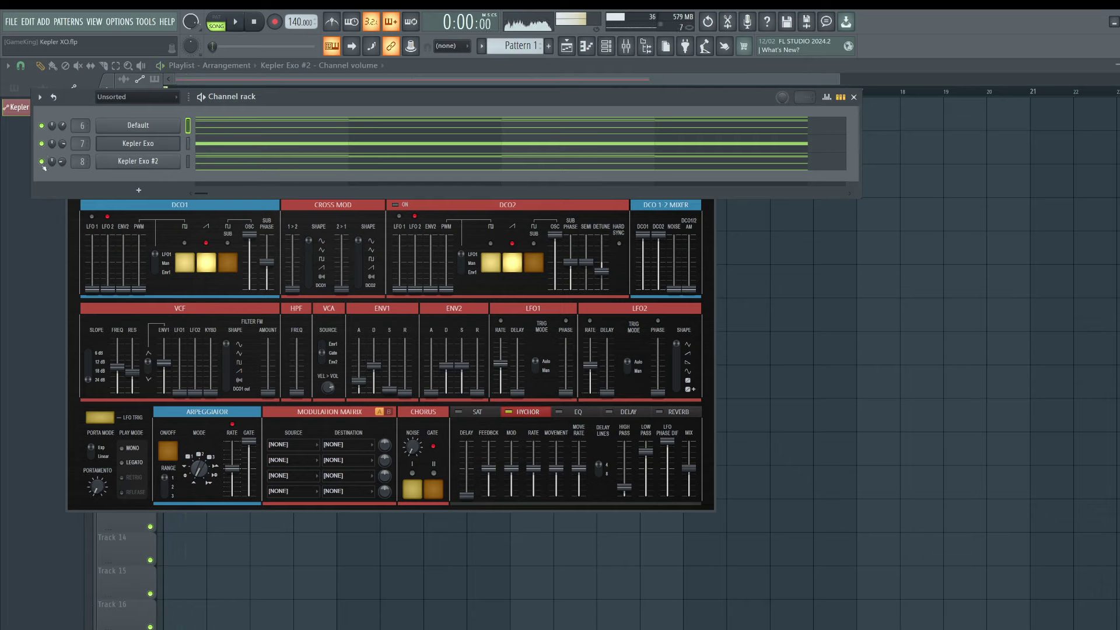
key(space)
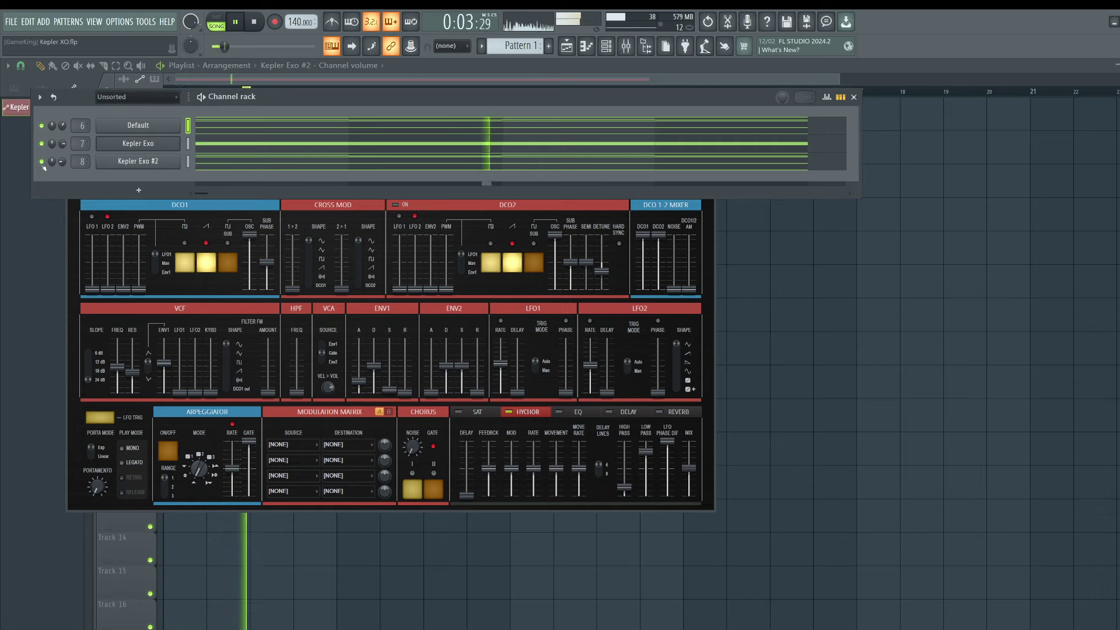
key(space)
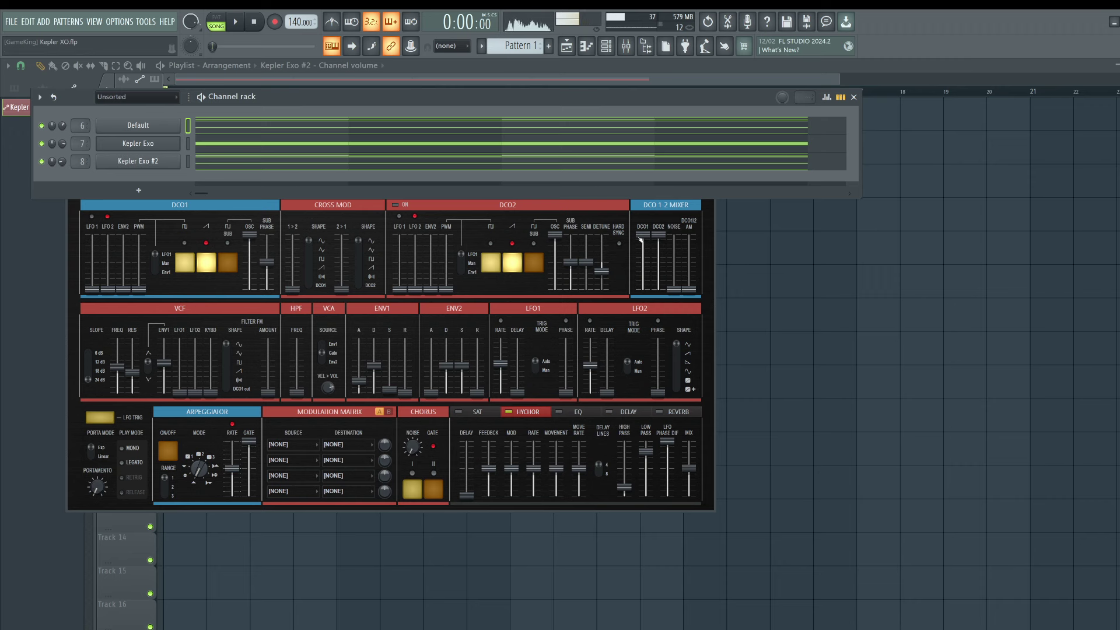
Open the Kepler Exo channel's synth and place its window just below the channel rack
click(138, 143)
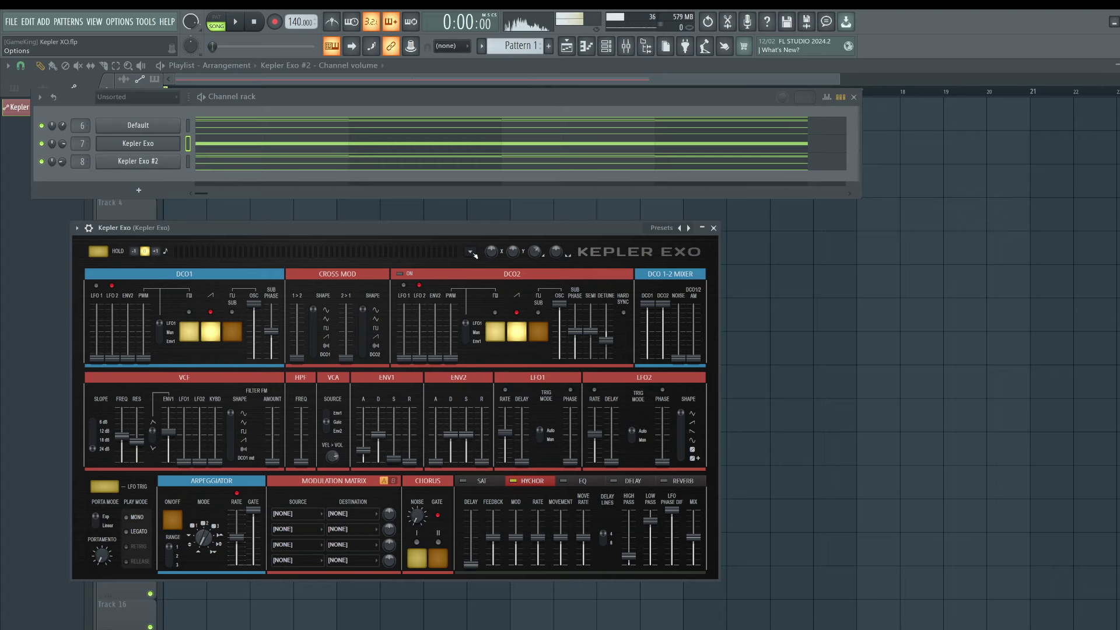
drag(482, 224, 523, 204)
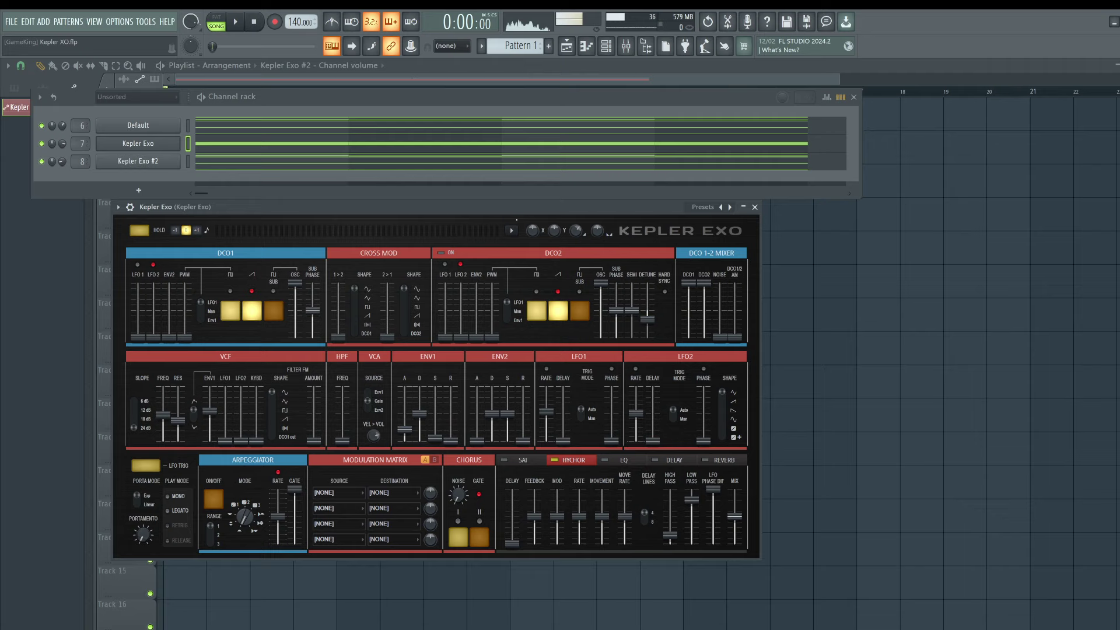